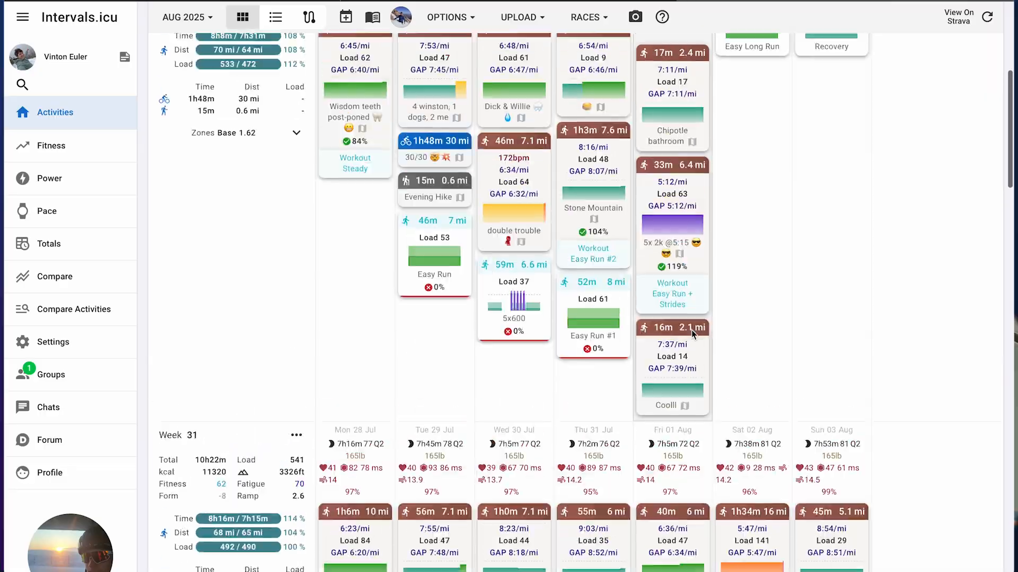
scroll(693, 335, down, 5)
scroll(692, 335, up, 1)
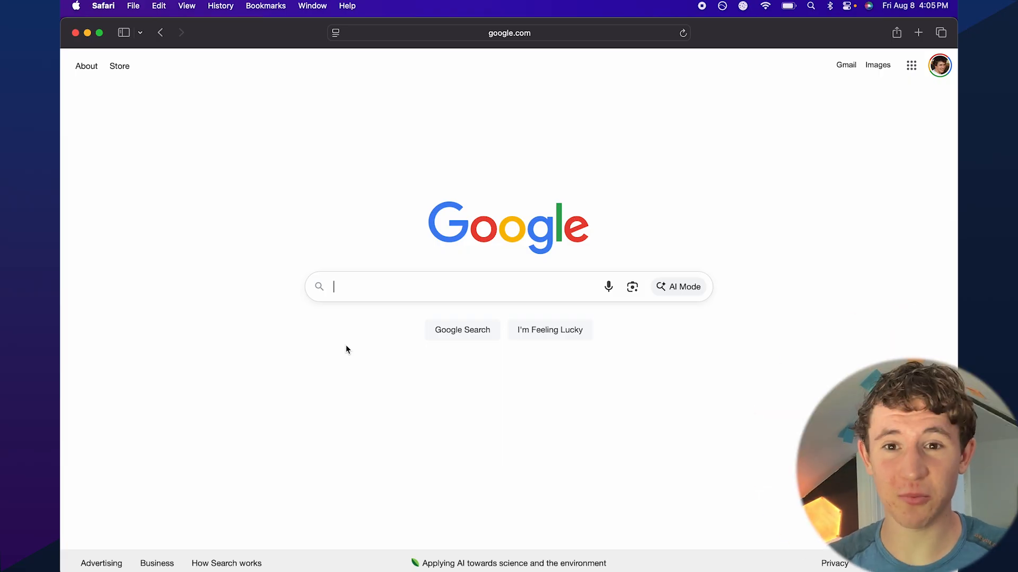
- Search Google for "intervals icu" and open the Intervals.icu Sports Analytics and Planning site
text(int)
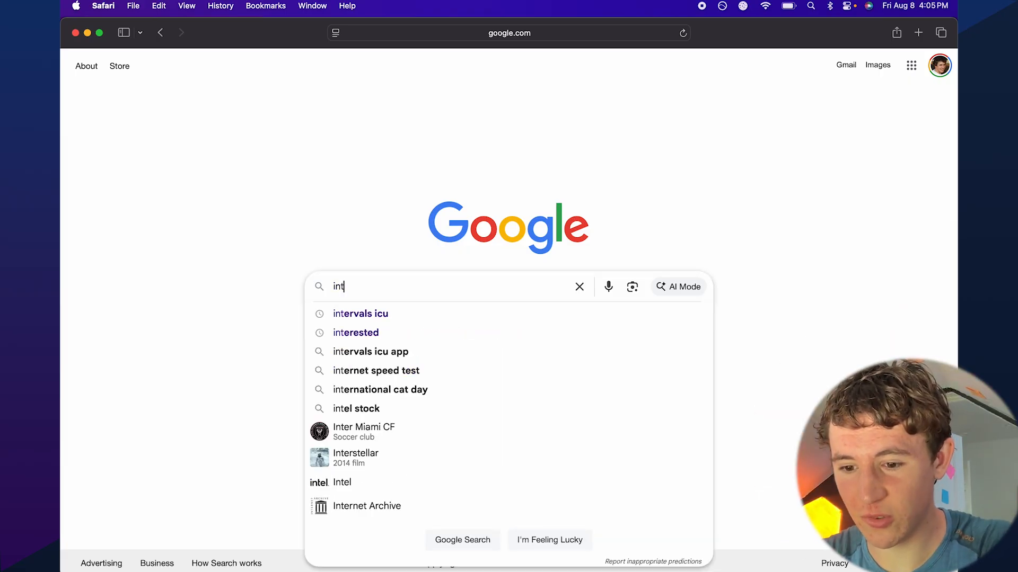
click(374, 317)
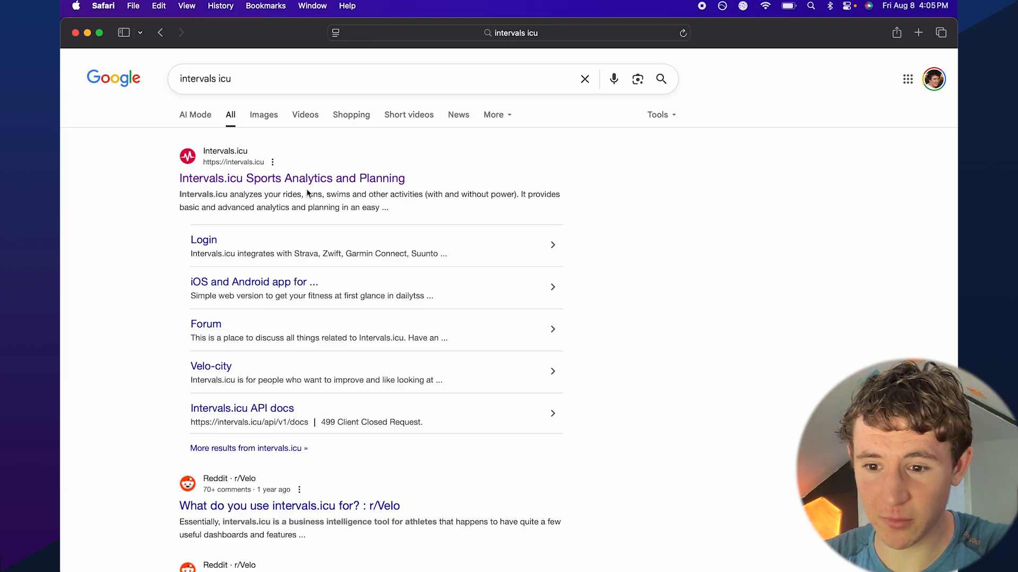
click(306, 187)
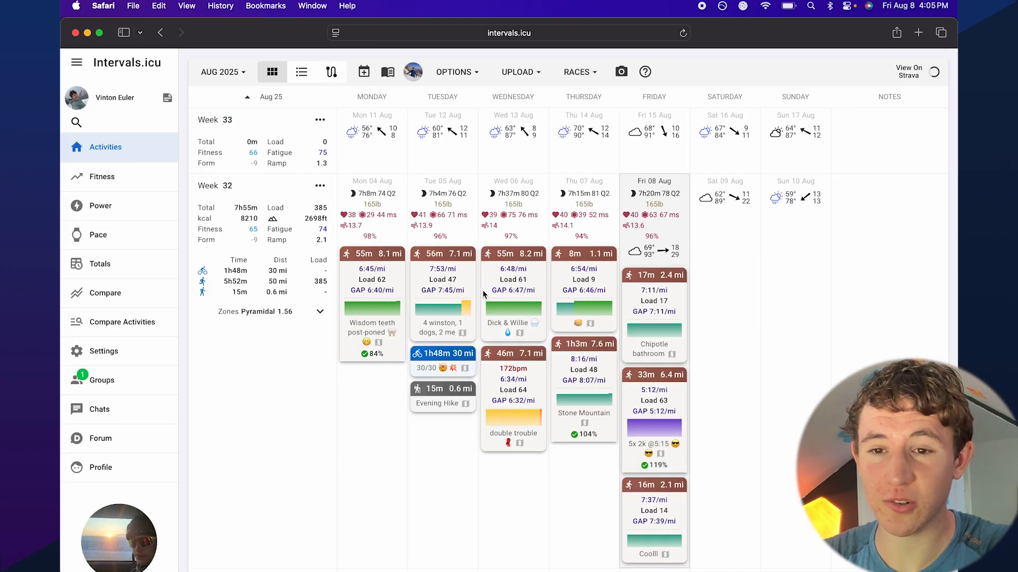
- Look through the training calendar, from completed July weeks to the workouts and races planned through late September
scroll(483, 291, down, 15)
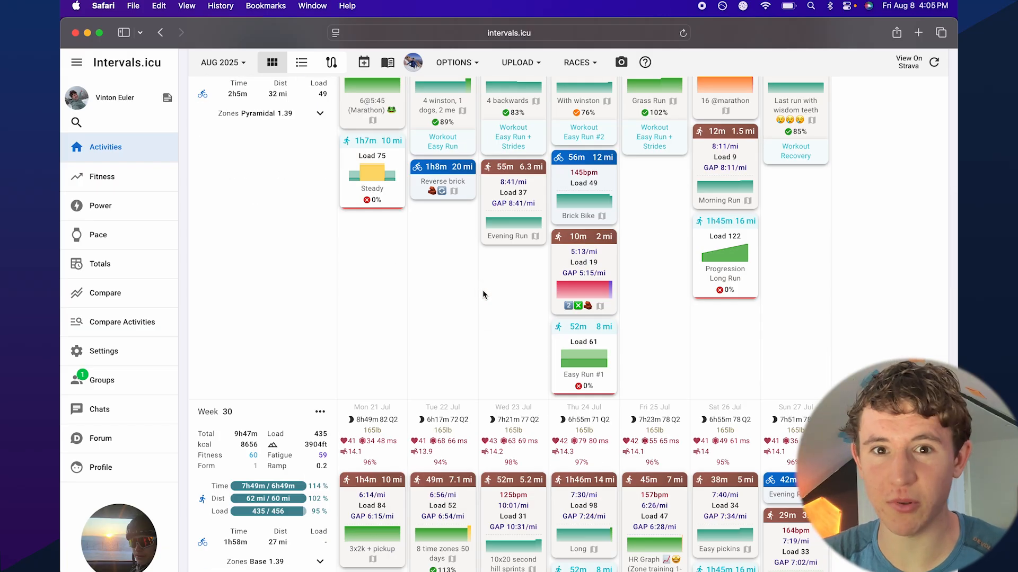
scroll(482, 295, up, 20)
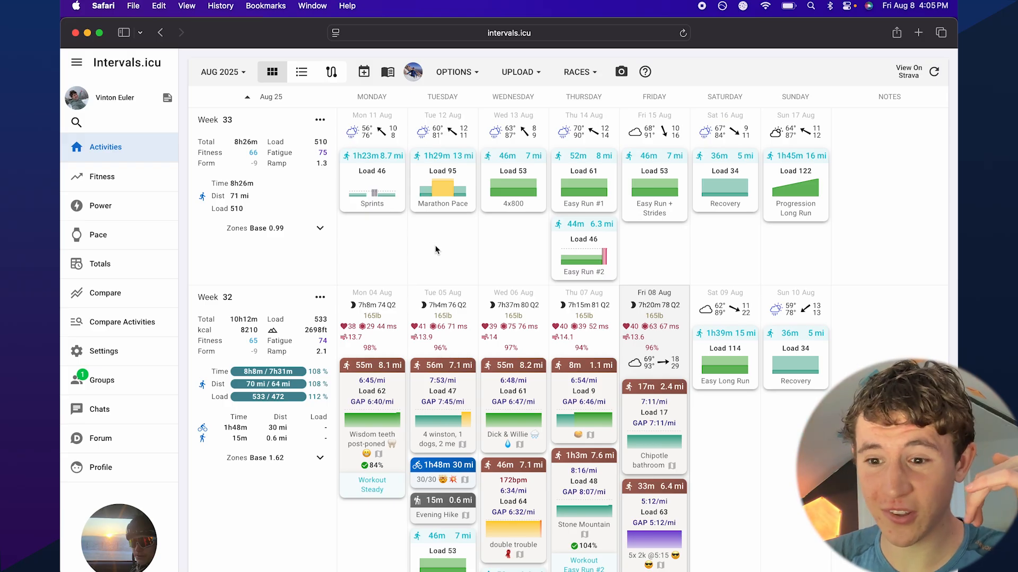
scroll(413, 263, down, 4)
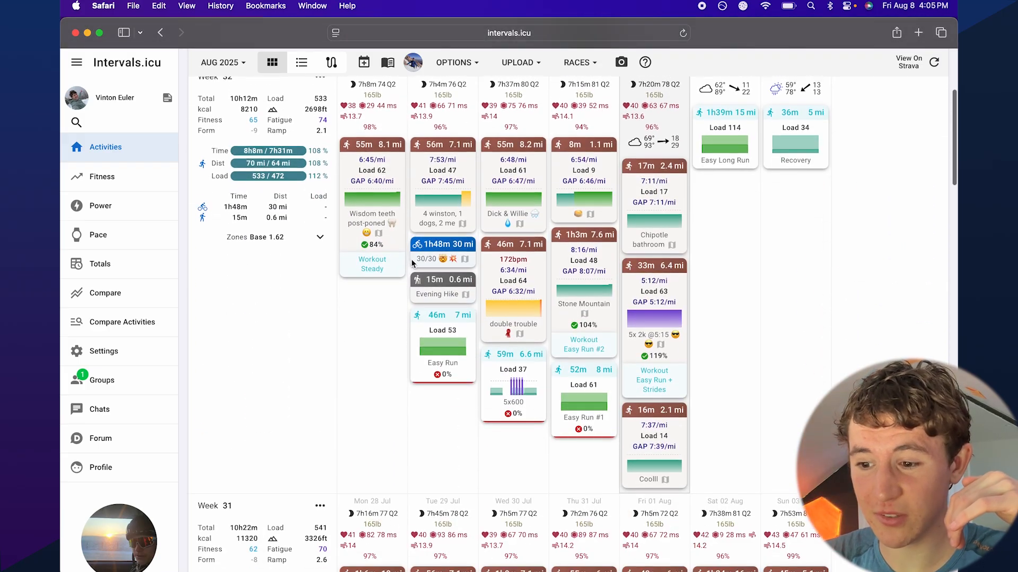
scroll(419, 239, up, 4)
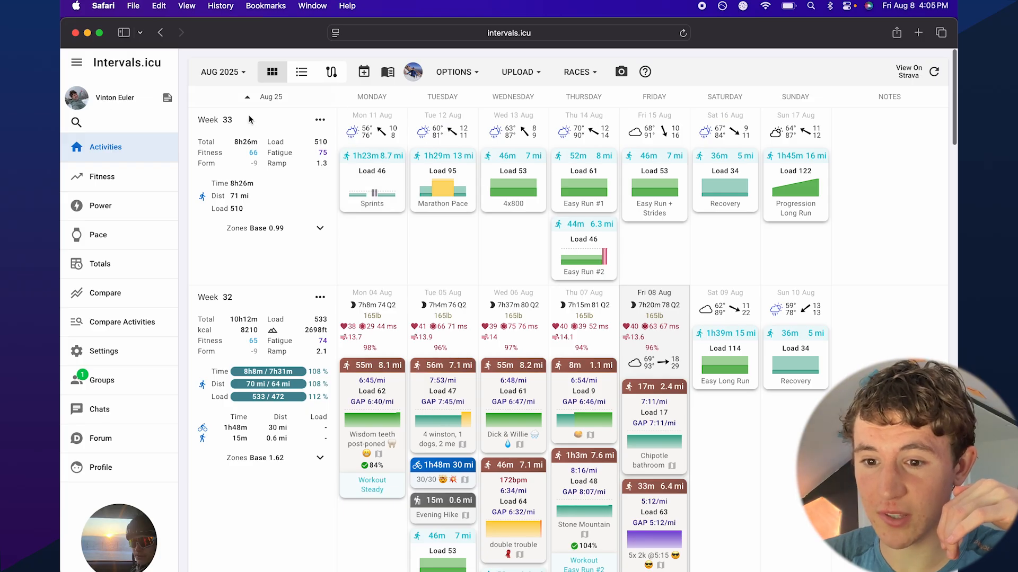
scroll(421, 213, up, 9)
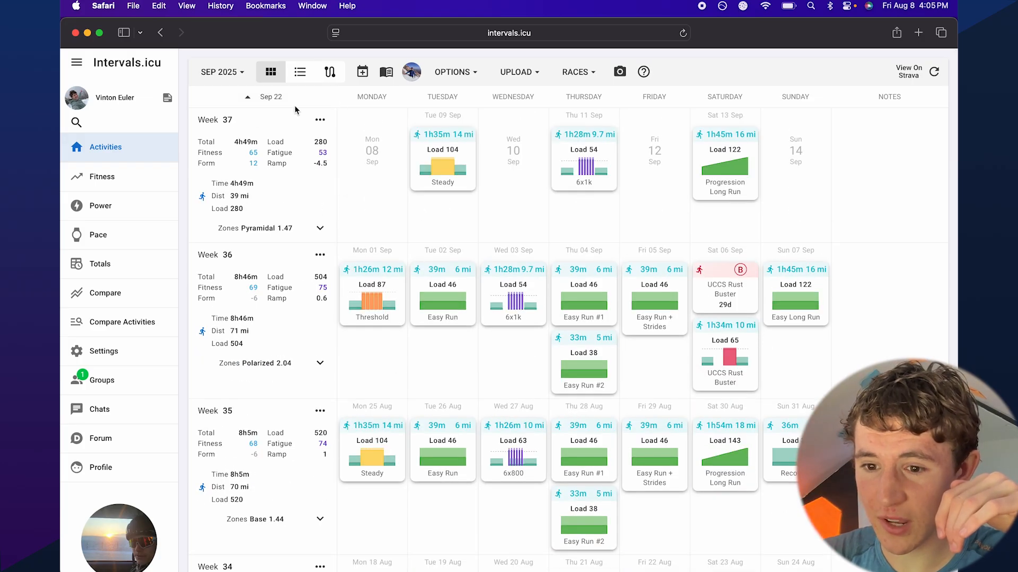
scroll(292, 106, up, 5)
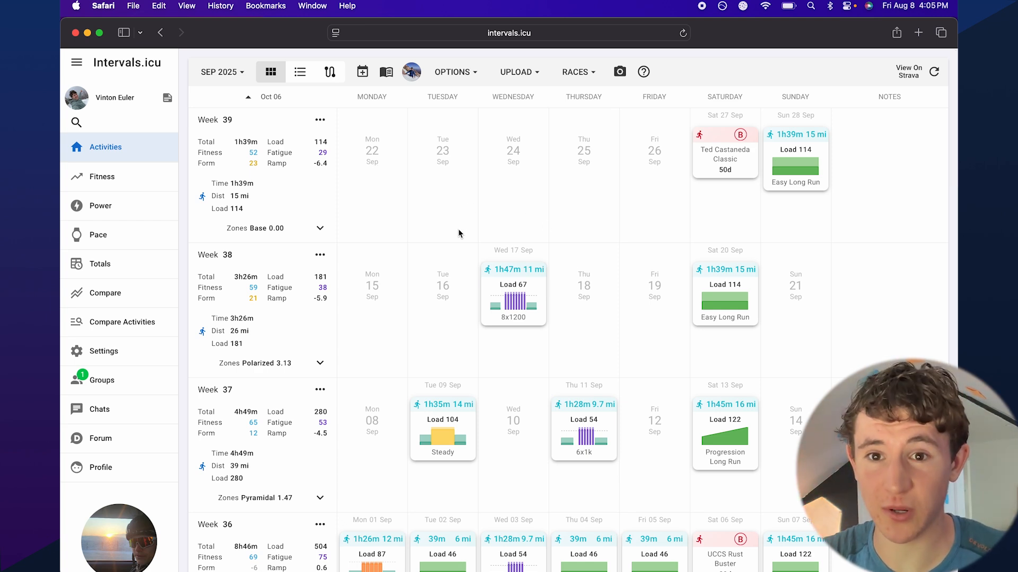
scroll(383, 264, down, 6)
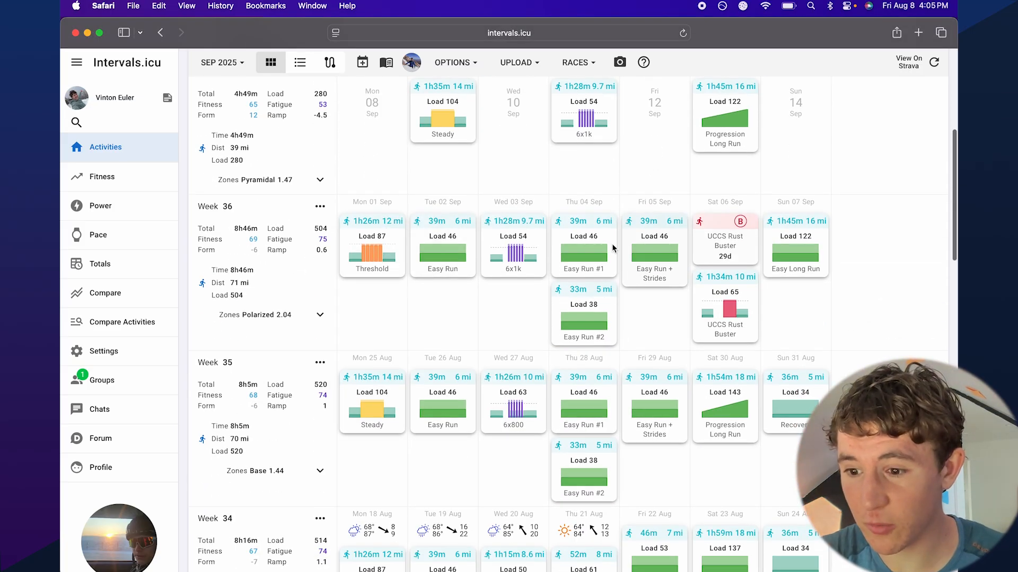
- View the details of the planned Threshold workout on 1 September and the 6x1k workout on 3 September
click(361, 233)
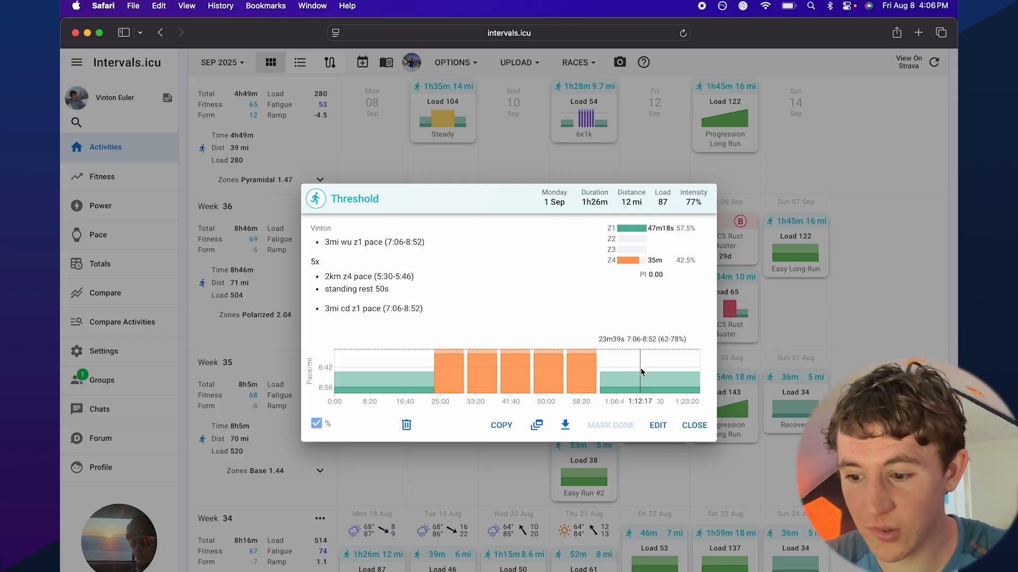
click(693, 426)
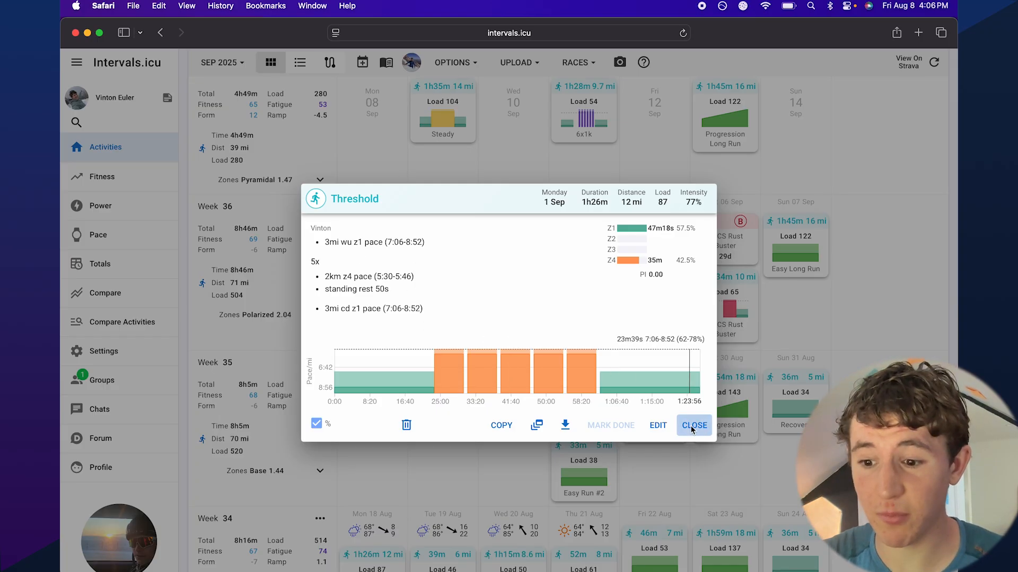
click(526, 268)
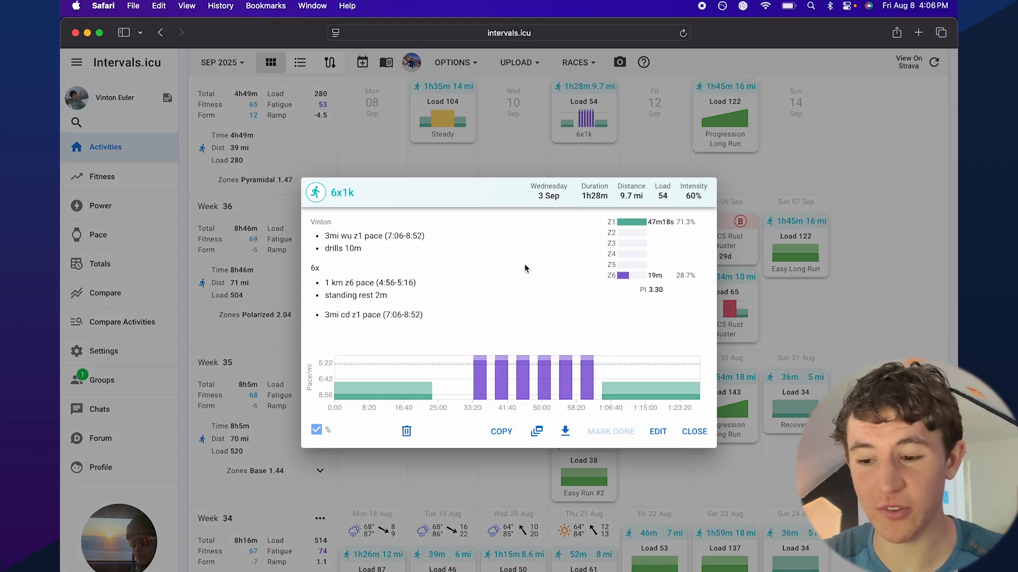
click(694, 431)
- Open the completed "double trouble" run of 6 August from the calendar and try stepping between neighbouring activities
scroll(585, 424, down, 15)
scroll(585, 424, up, 5)
scroll(513, 348, down, 1)
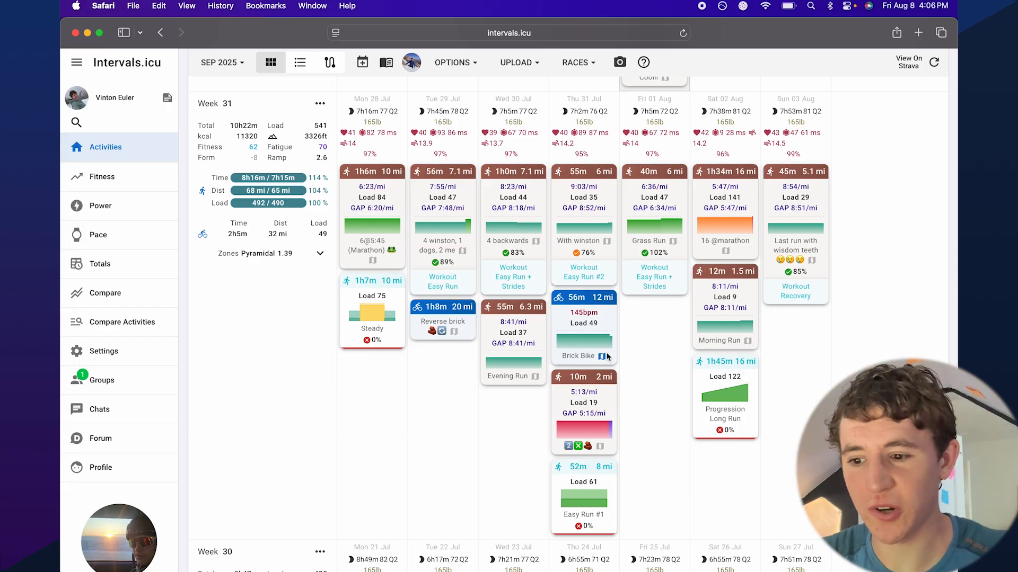
click(527, 333)
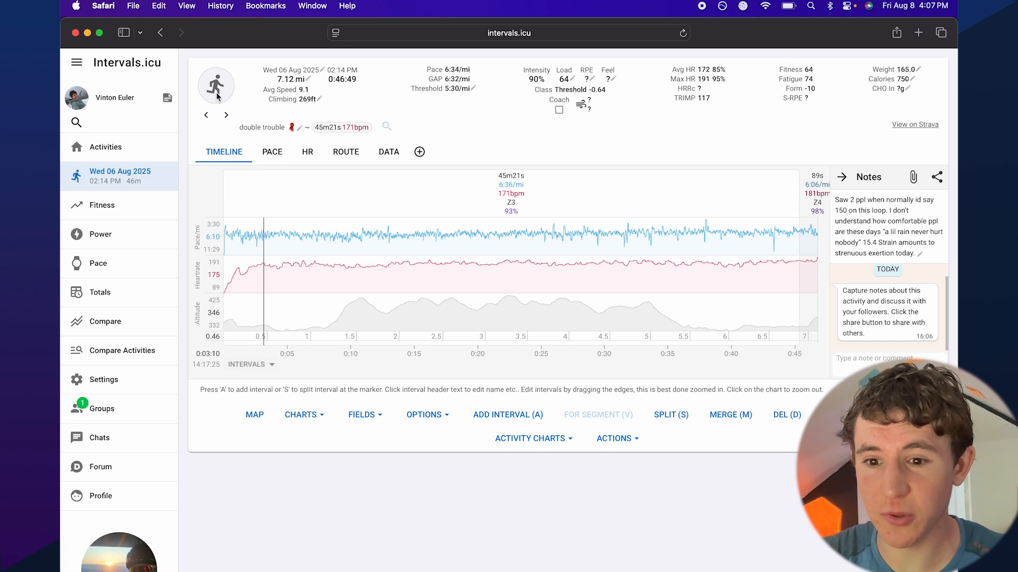
click(207, 115)
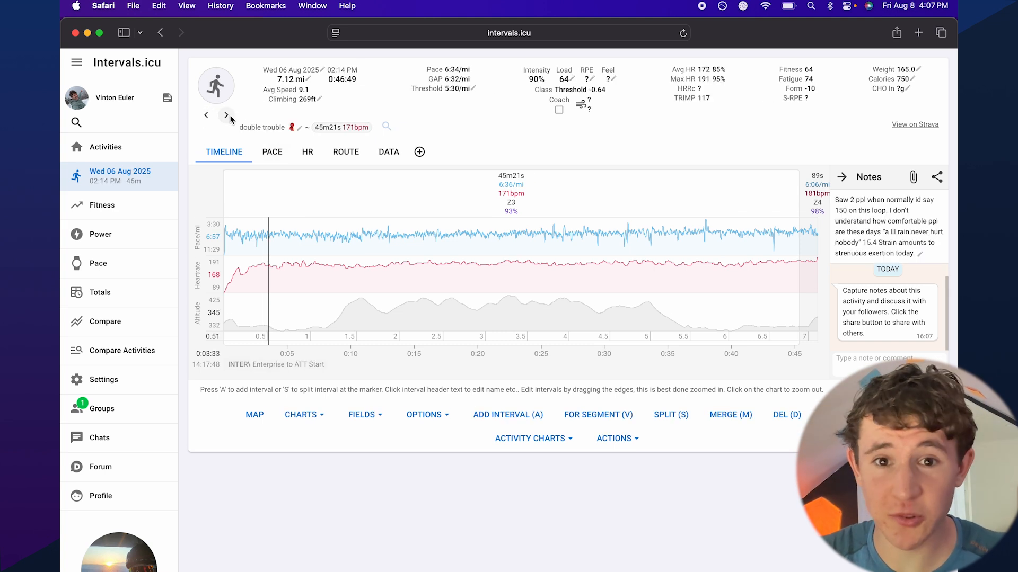
click(229, 117)
click(207, 116)
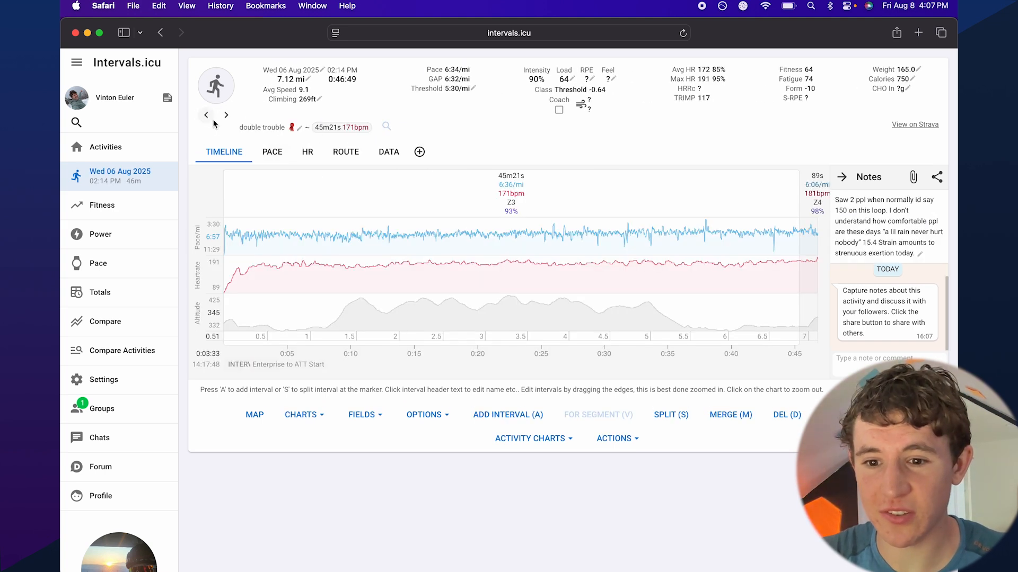
- Return to the activities calendar, look over the planned September weeks and reopen the 6 August run
click(150, 148)
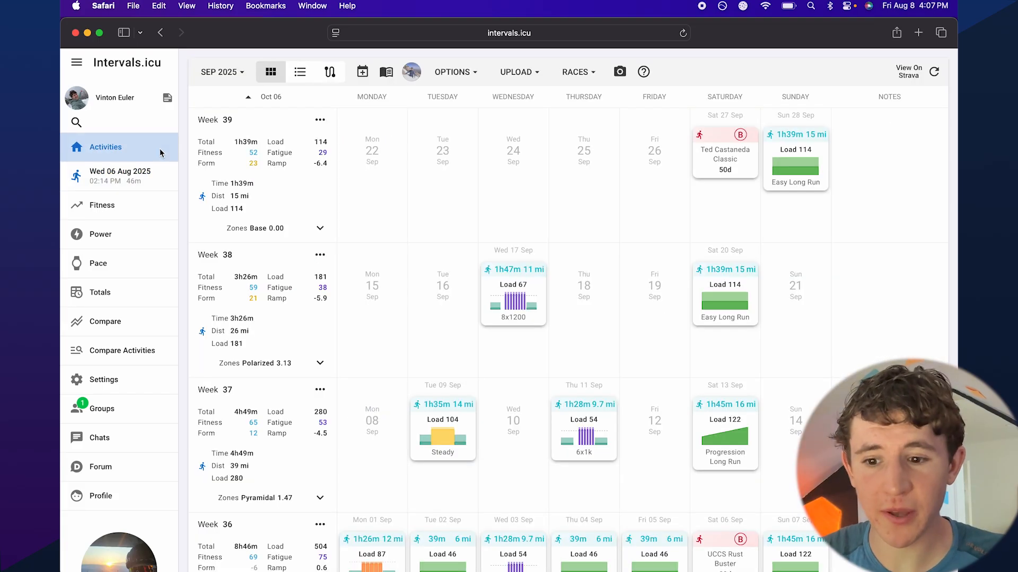
scroll(440, 248, down, 5)
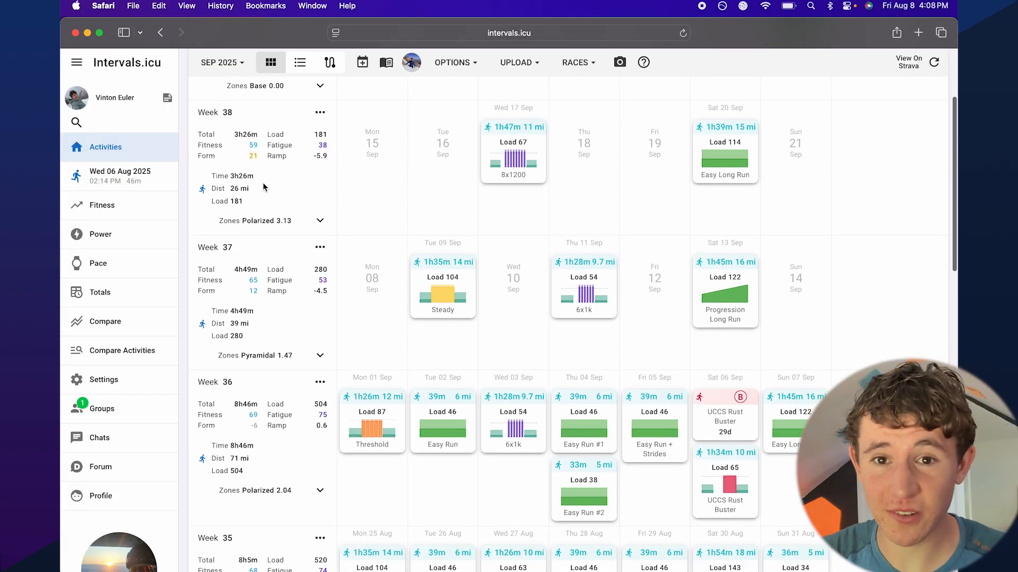
click(149, 178)
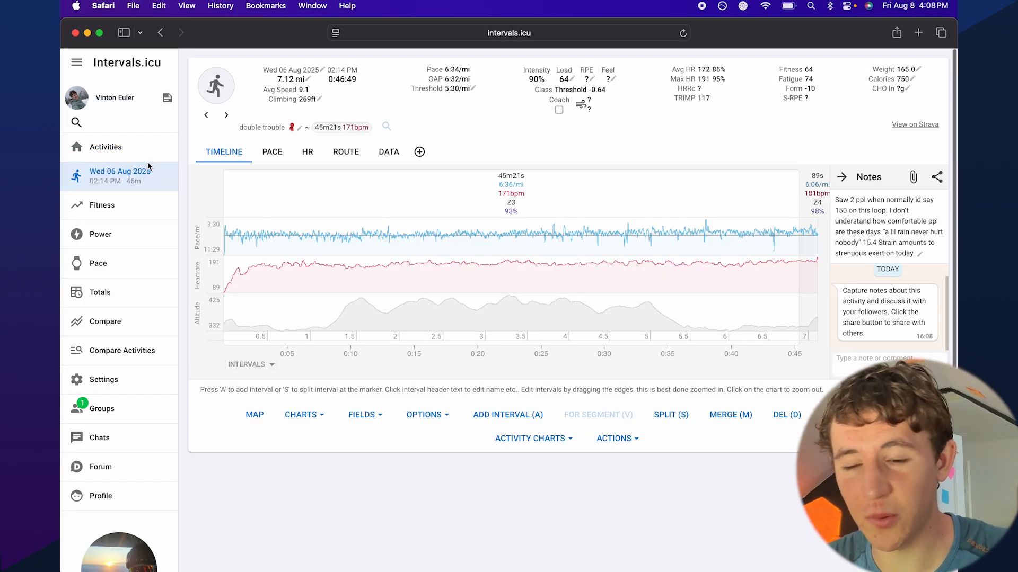
- View the Fitness chart and the Power page, closing the Seasons dialog without adding a season
click(130, 205)
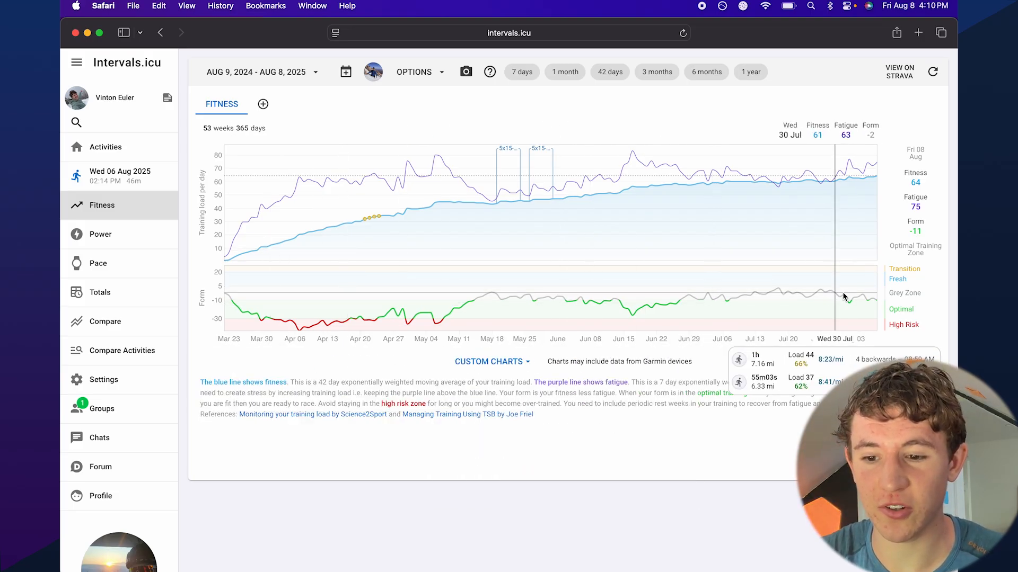
click(132, 235)
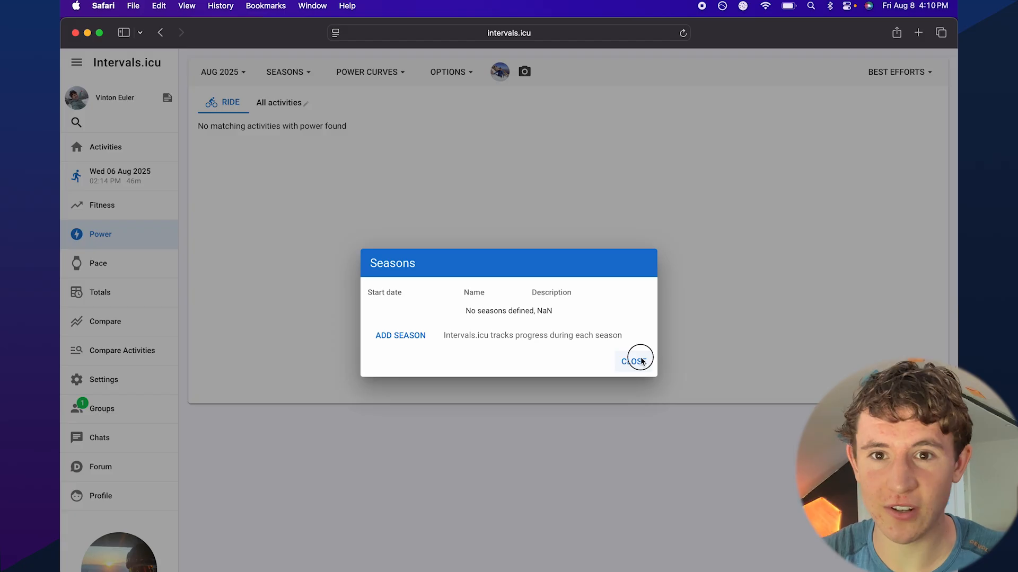
click(643, 362)
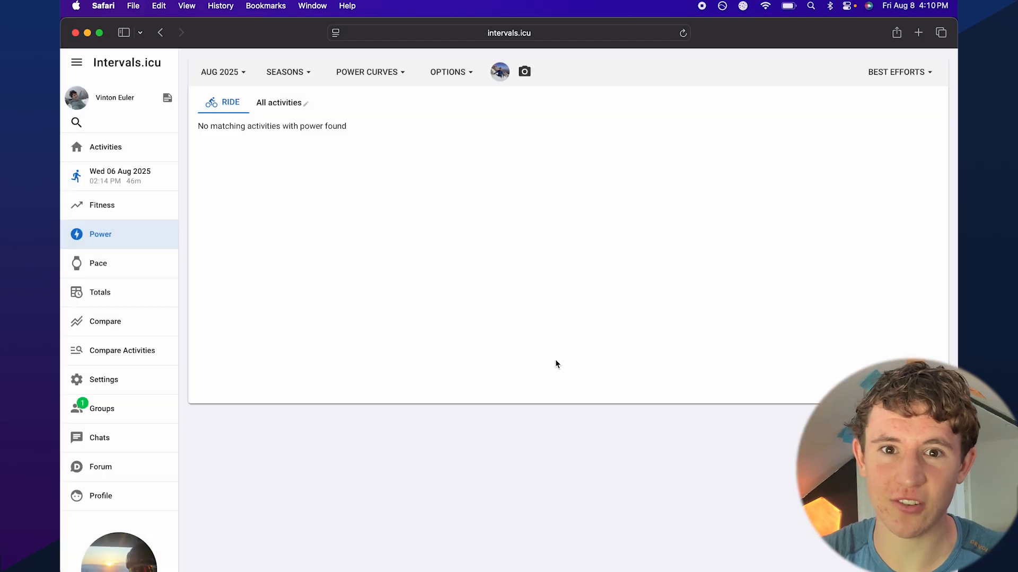
click(141, 210)
click(134, 263)
click(153, 239)
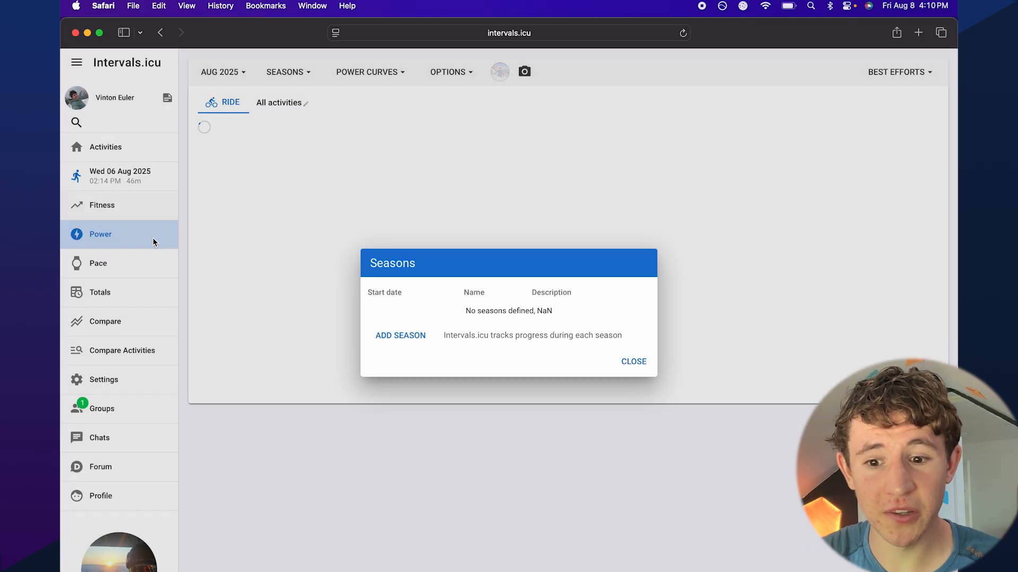
click(635, 362)
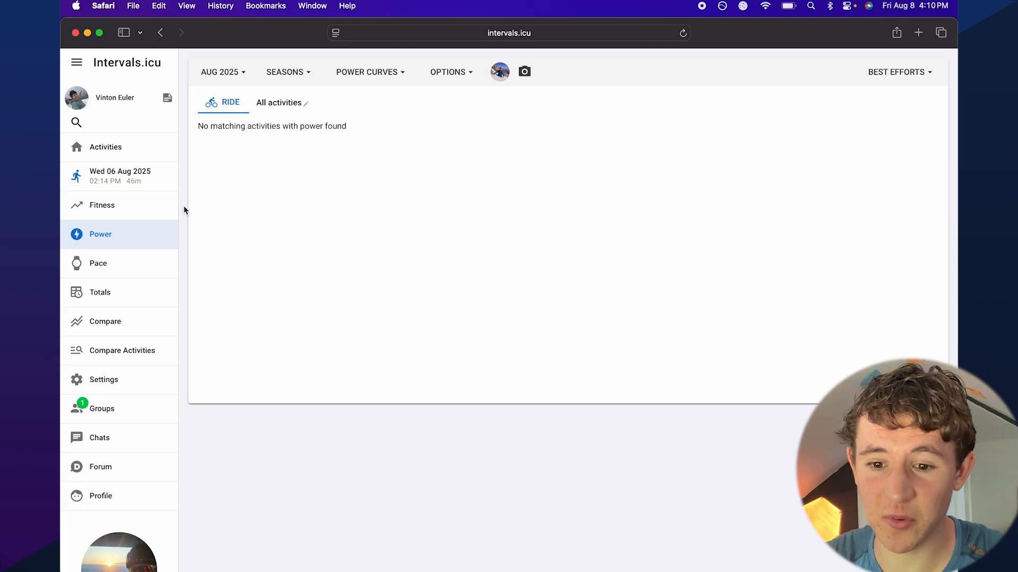
- Examine the Pace page for run, swim and other activities, dismissing the Seasons dialog
click(148, 264)
click(635, 363)
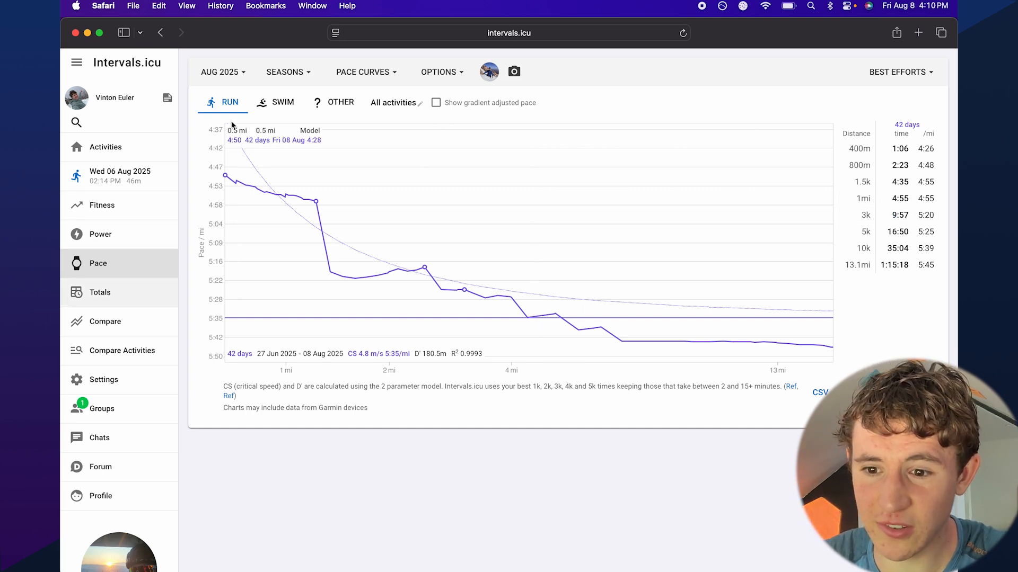
click(278, 104)
click(325, 108)
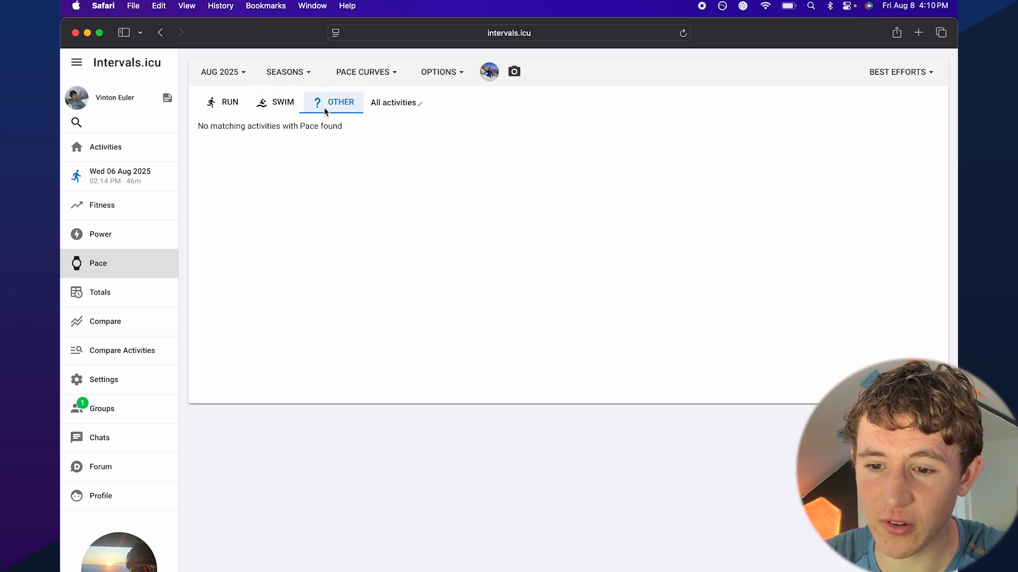
click(218, 104)
- View the training Totals, the Compare charts and the Compare Activities page
click(154, 291)
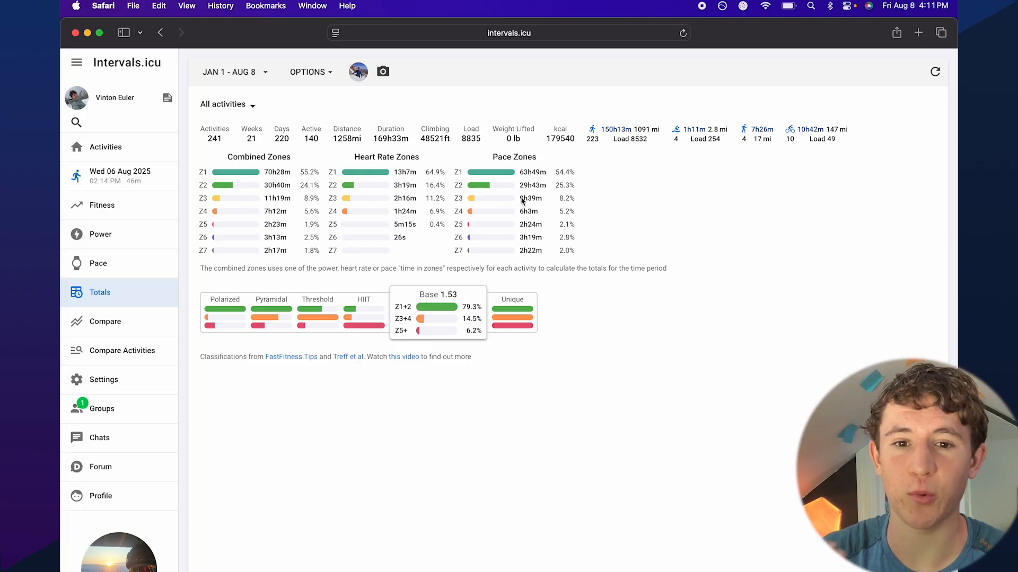
click(160, 324)
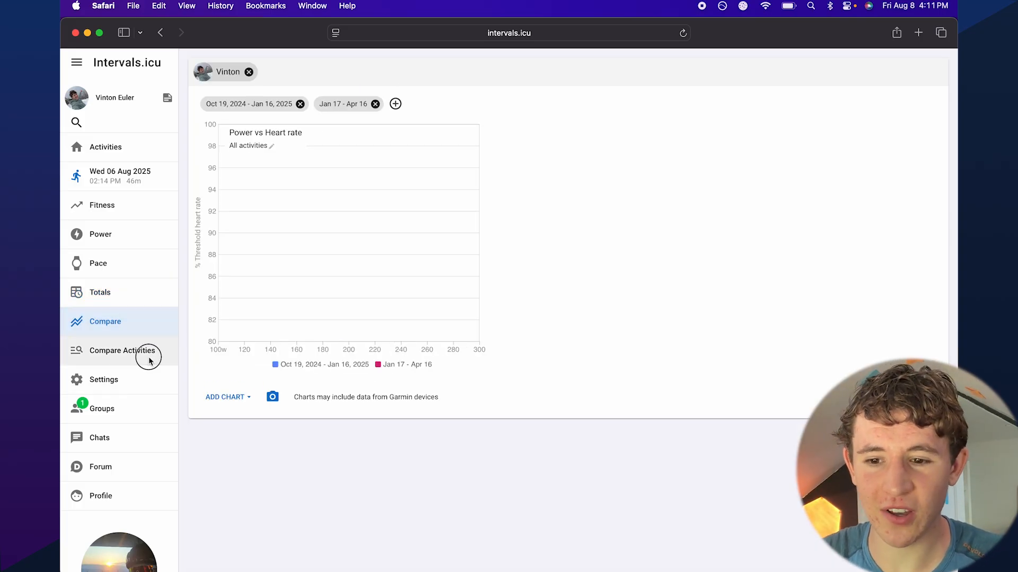
click(149, 358)
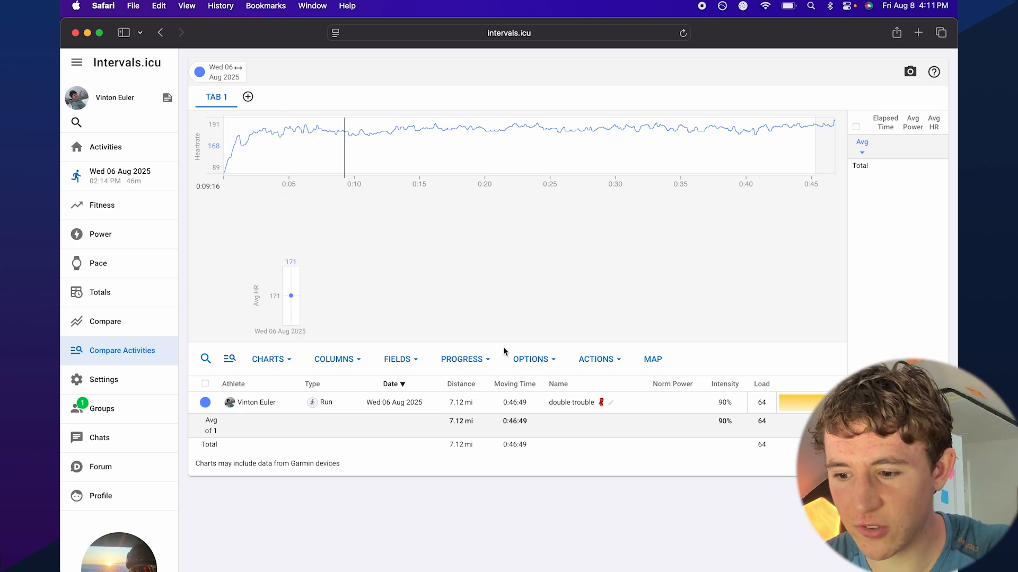
- Review the athlete settings, from the profile details down to the ride power and heart rate zones and device connections
click(111, 386)
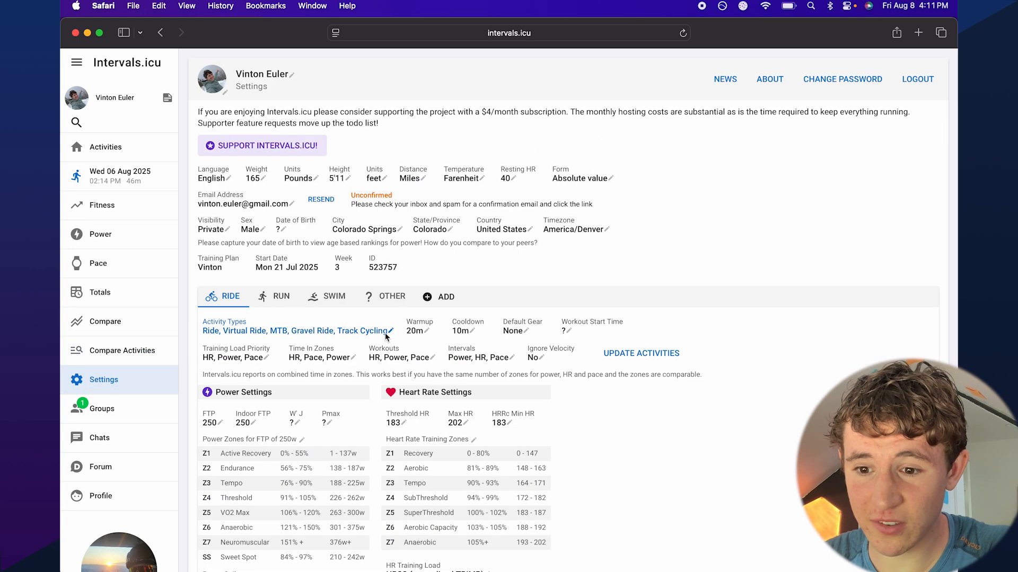
scroll(385, 333, down, 1)
scroll(385, 333, up, 1)
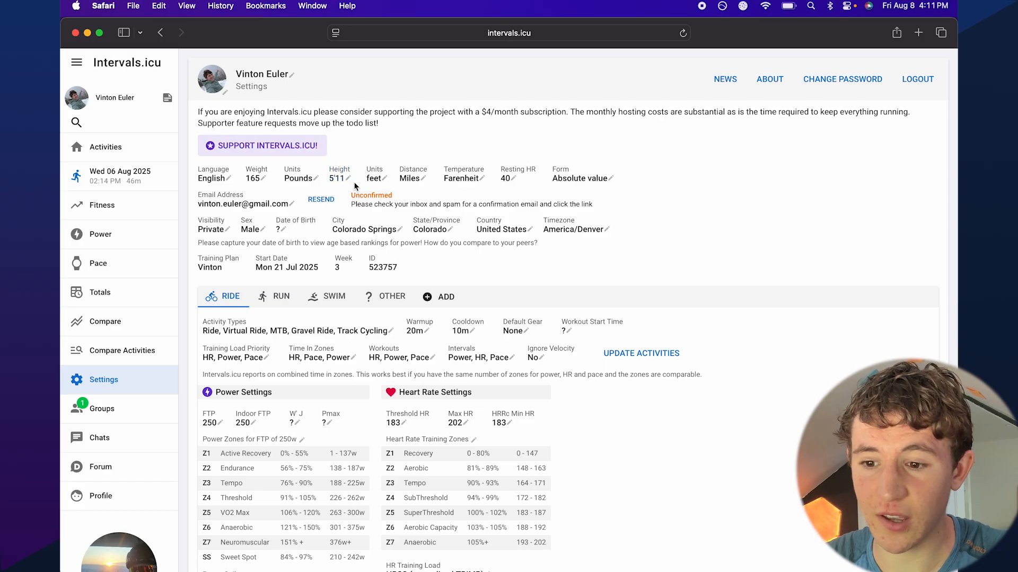
scroll(463, 218, down, 3)
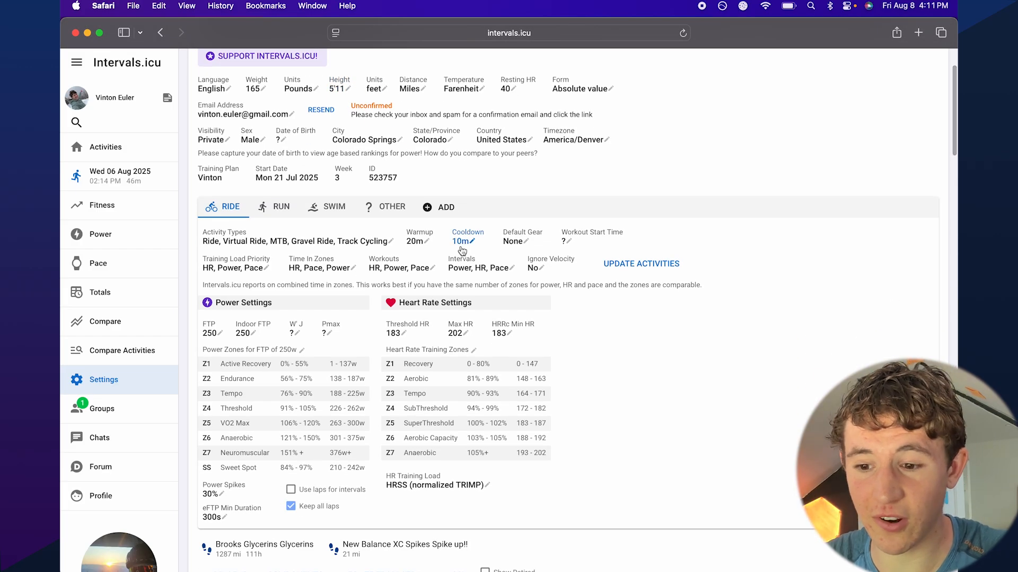
scroll(462, 251, down, 4)
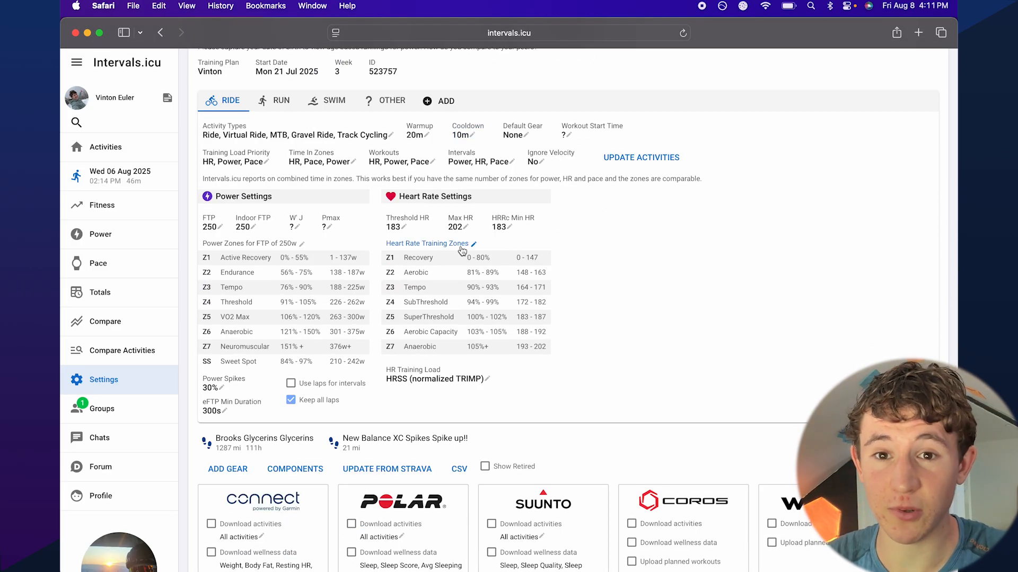
- Check the ride FTP entry and its explanation in the power settings, closing it without changes
scroll(374, 338, down, 5)
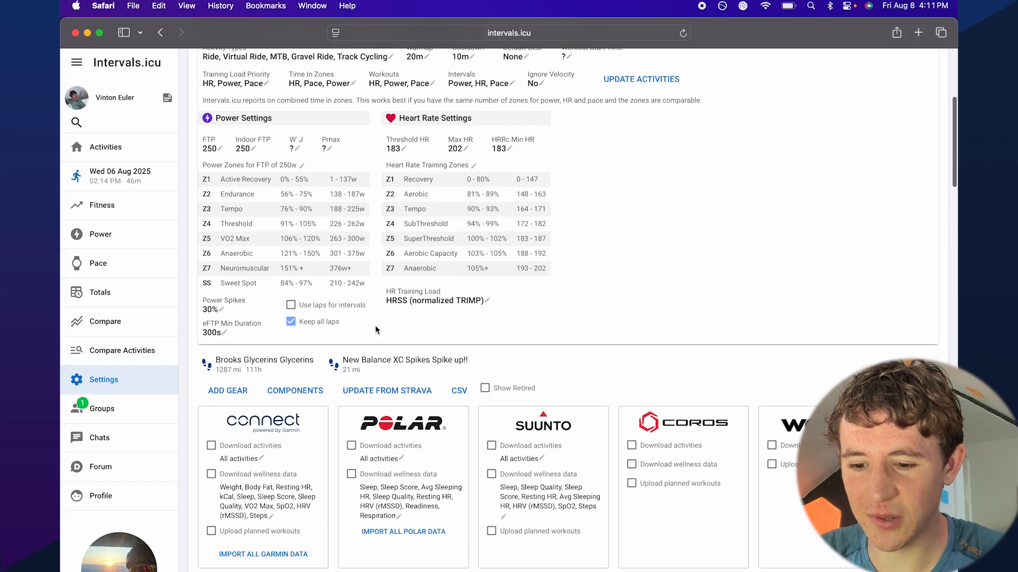
scroll(376, 329, up, 3)
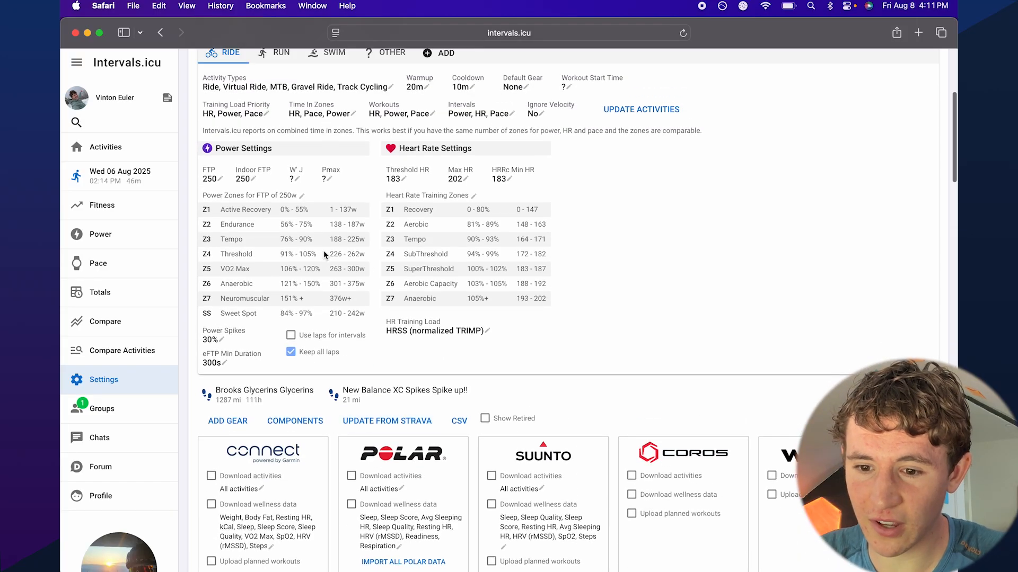
click(220, 182)
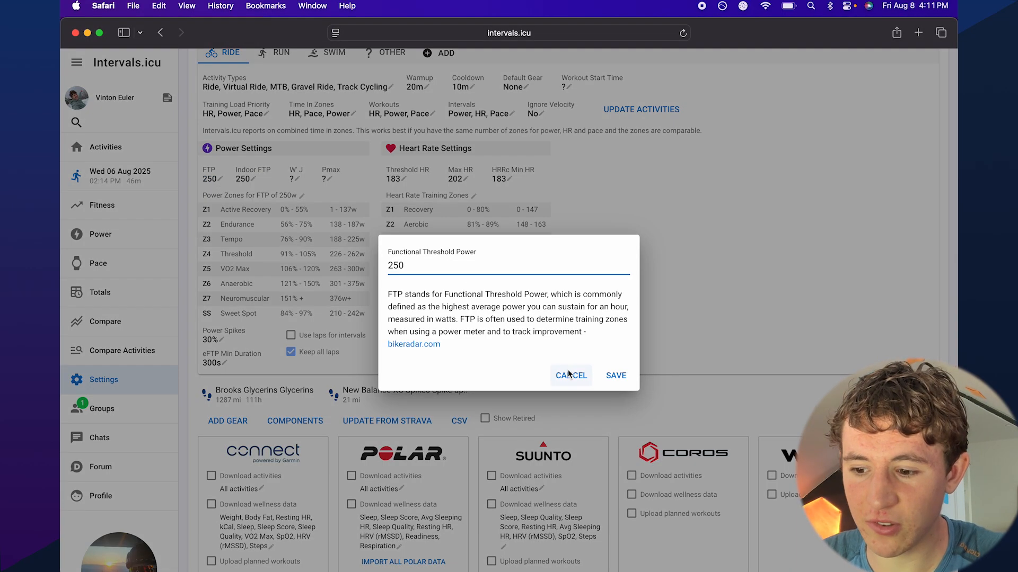
click(571, 375)
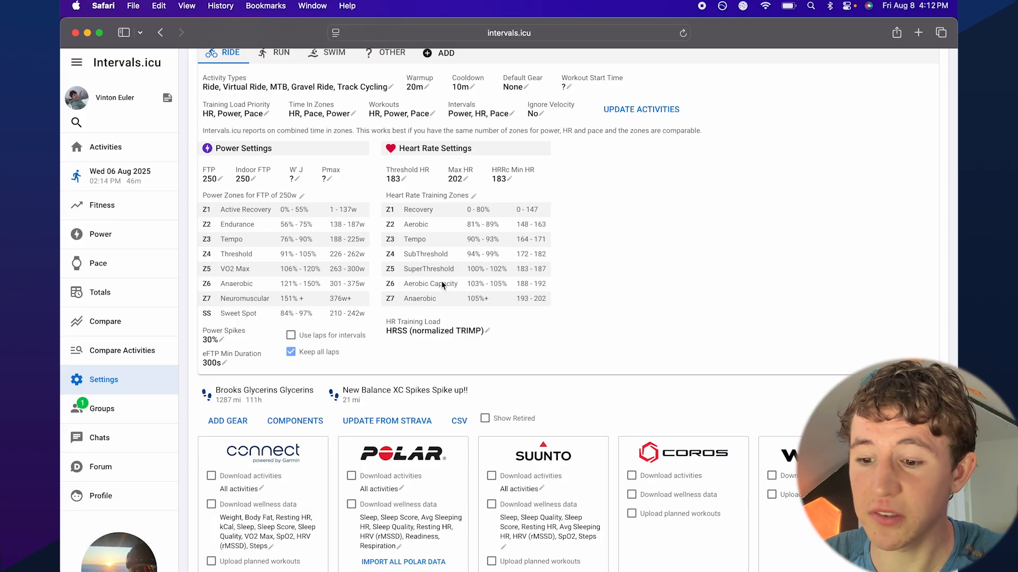
- Check the ride Threshold HR and Max HR entries with their explanations, closing both without changes
click(395, 178)
click(559, 370)
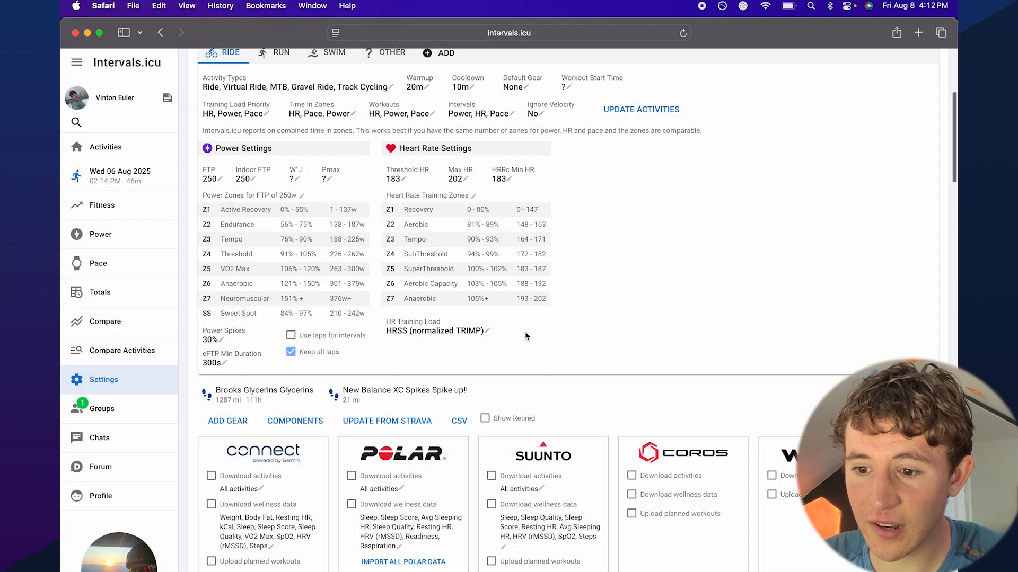
click(406, 183)
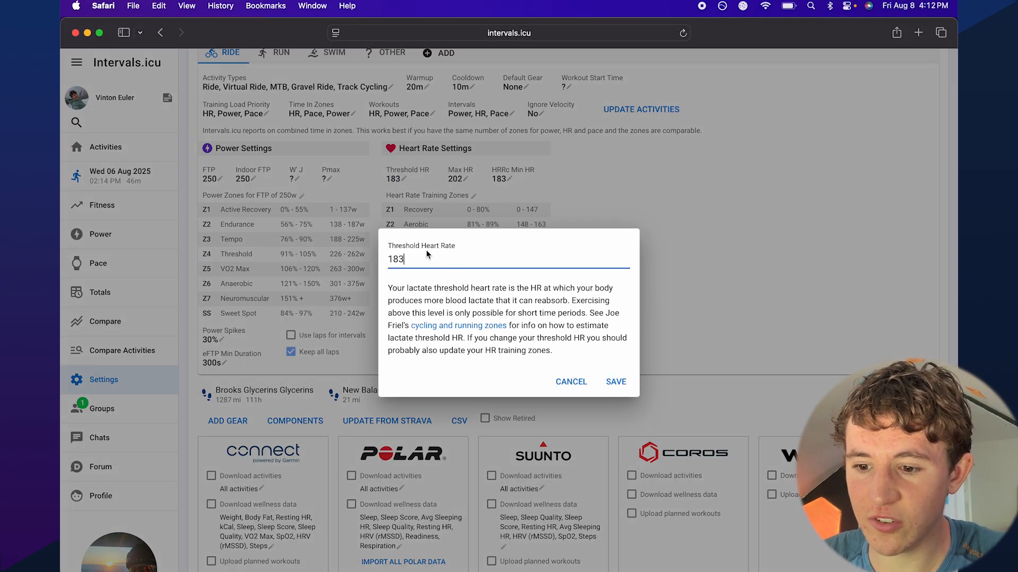
click(572, 380)
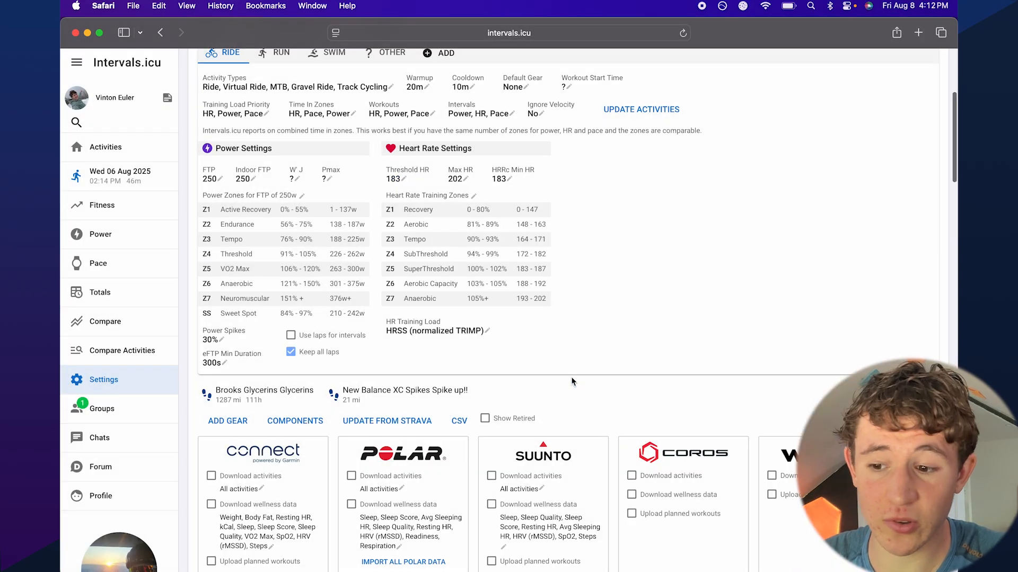
click(462, 180)
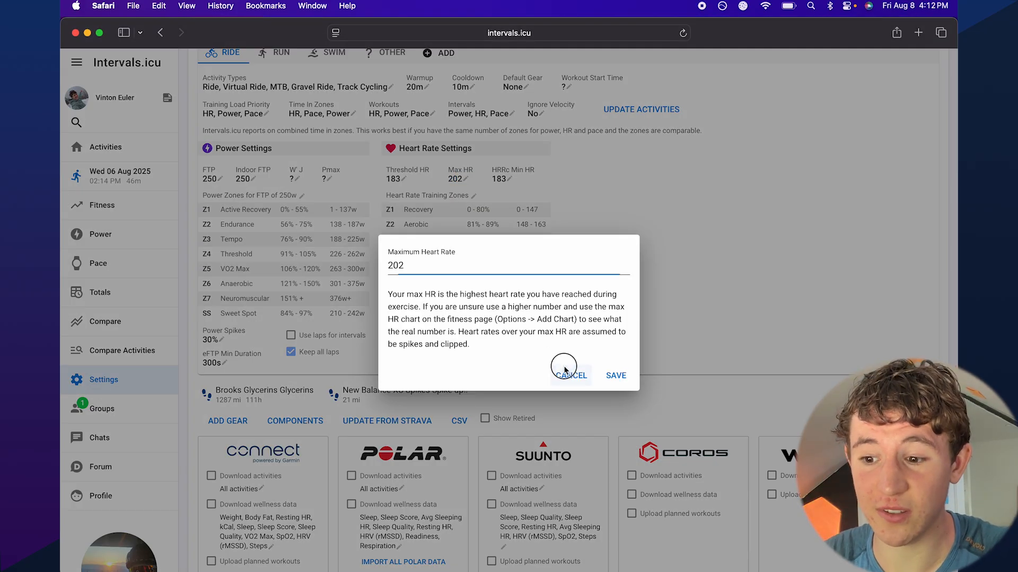
click(566, 374)
- Examine the Tempo, Recovery and Aerobic rows of the ride's heart rate training zones
click(465, 241)
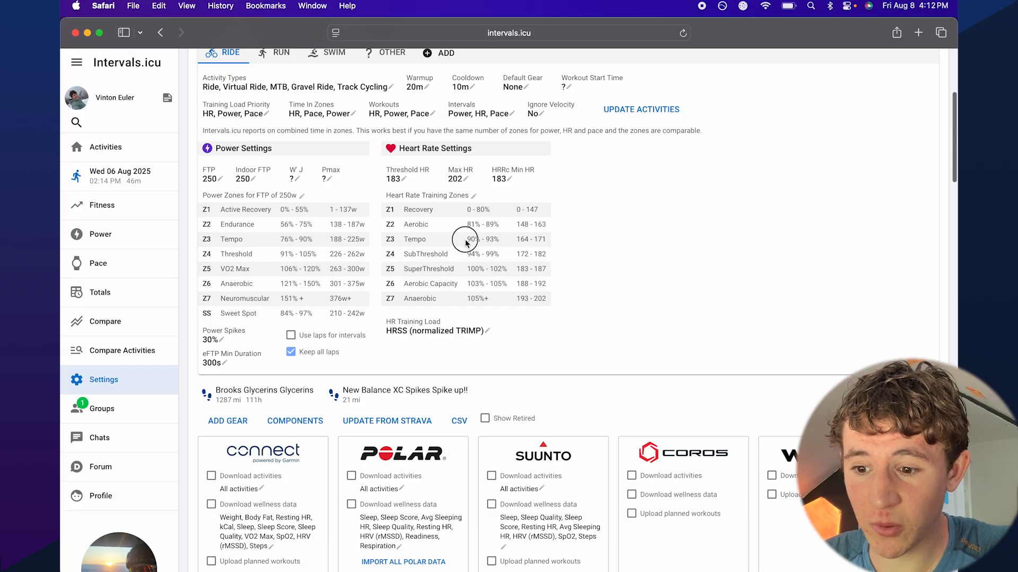
drag(390, 238, 522, 244)
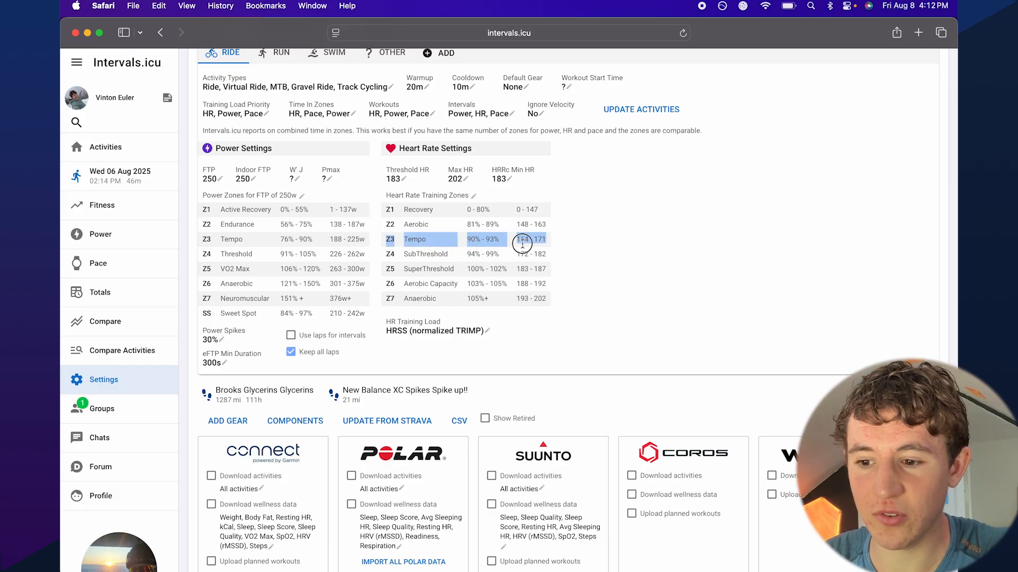
click(526, 247)
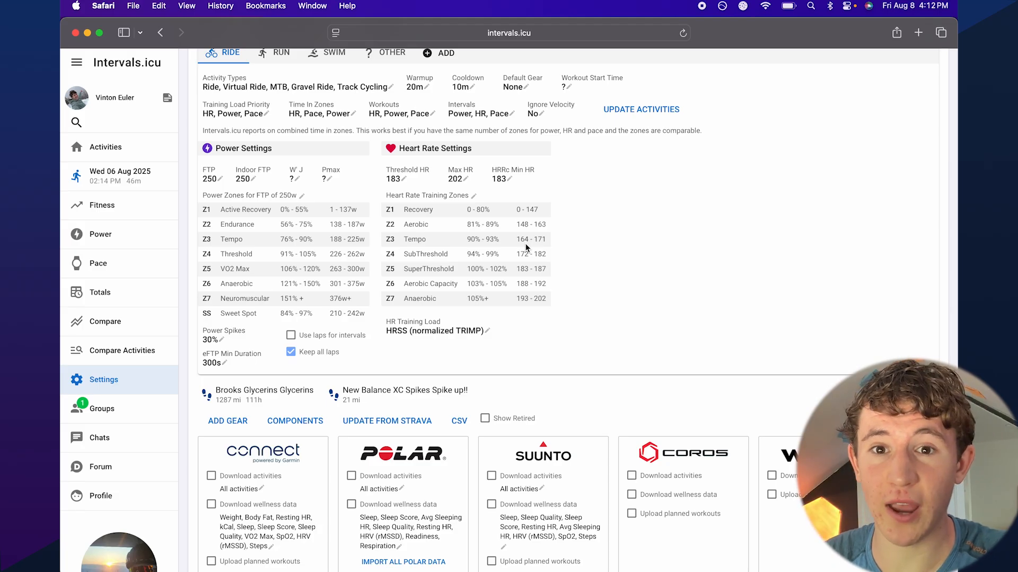
drag(383, 206, 535, 208)
click(538, 212)
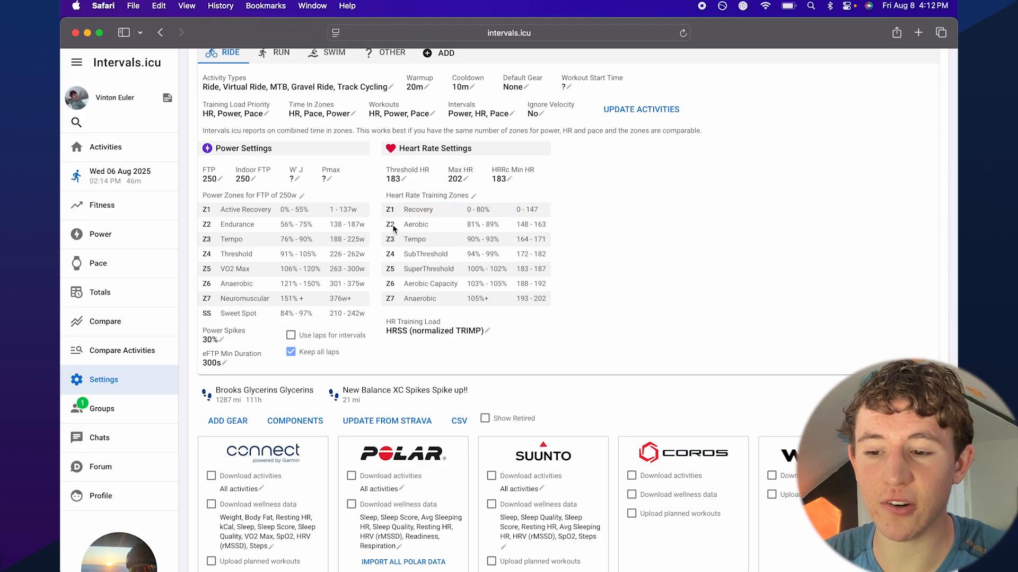
drag(379, 230, 552, 224)
click(551, 225)
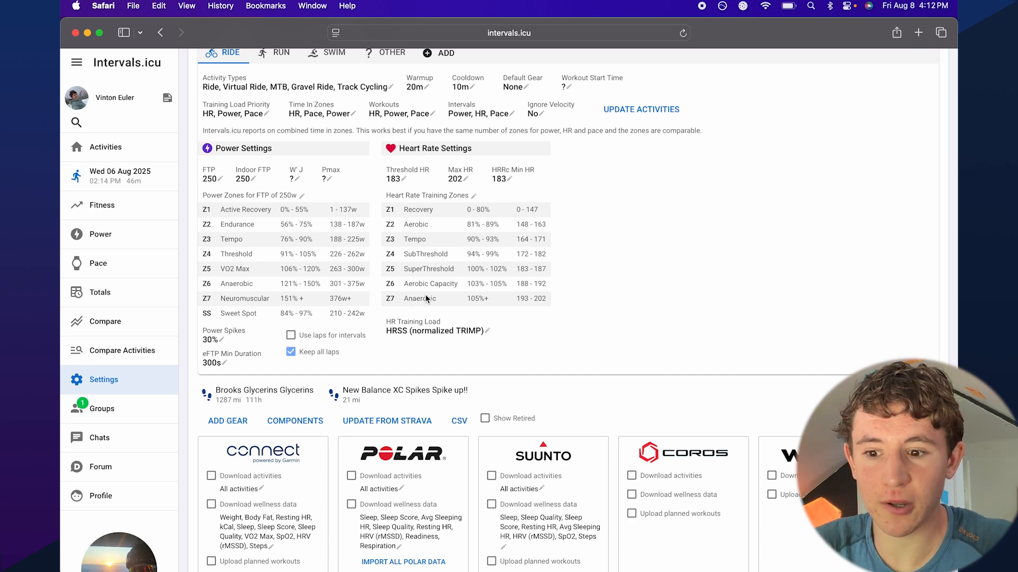
- Check the ride's HR Training Load method and leave it without changes
scroll(425, 294, up, 2)
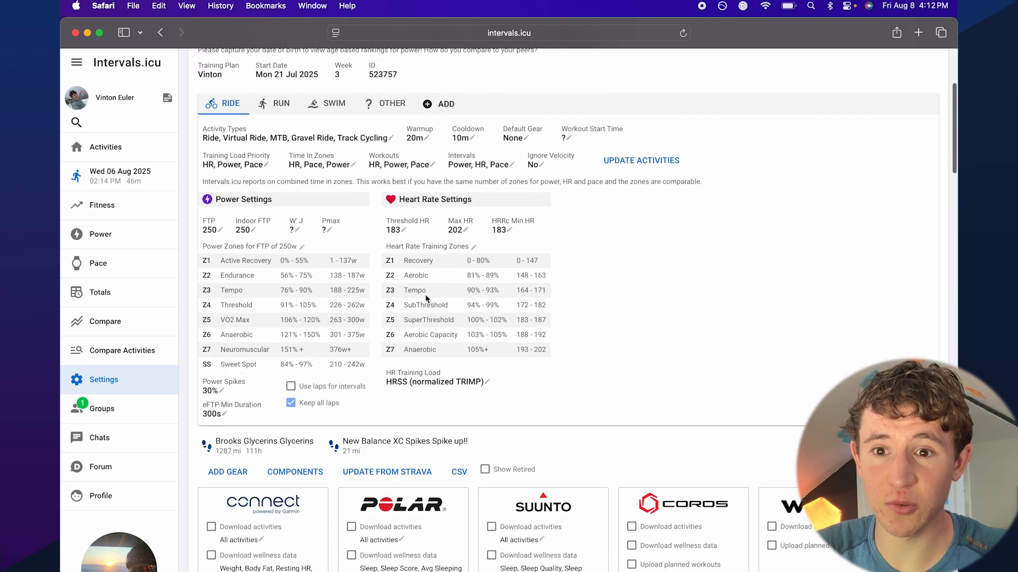
click(482, 382)
click(570, 392)
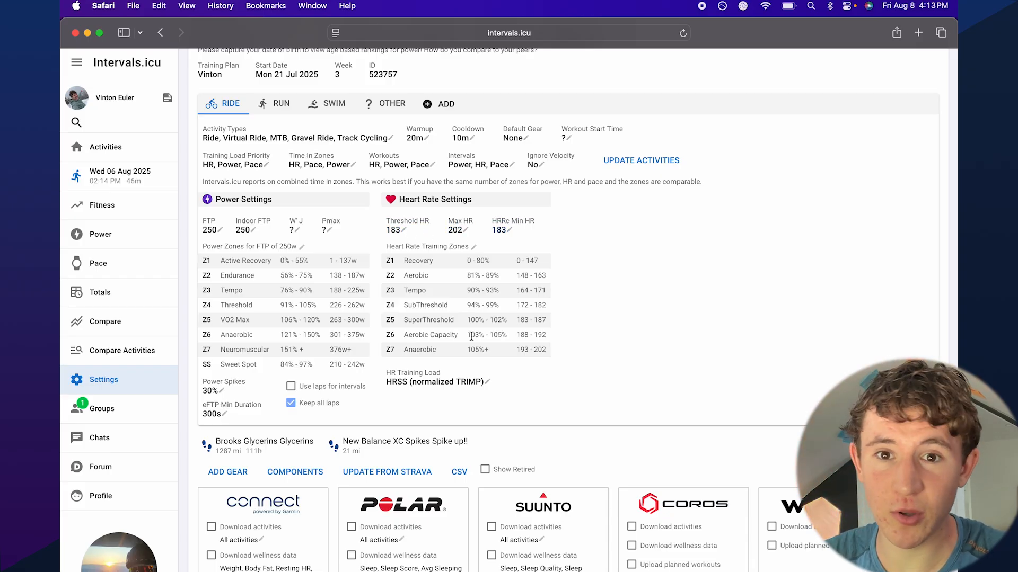
- Look over the athlete profile details, ride zone settings, gear list and watch-brand connections
scroll(471, 336, down, 1)
scroll(471, 336, up, 4)
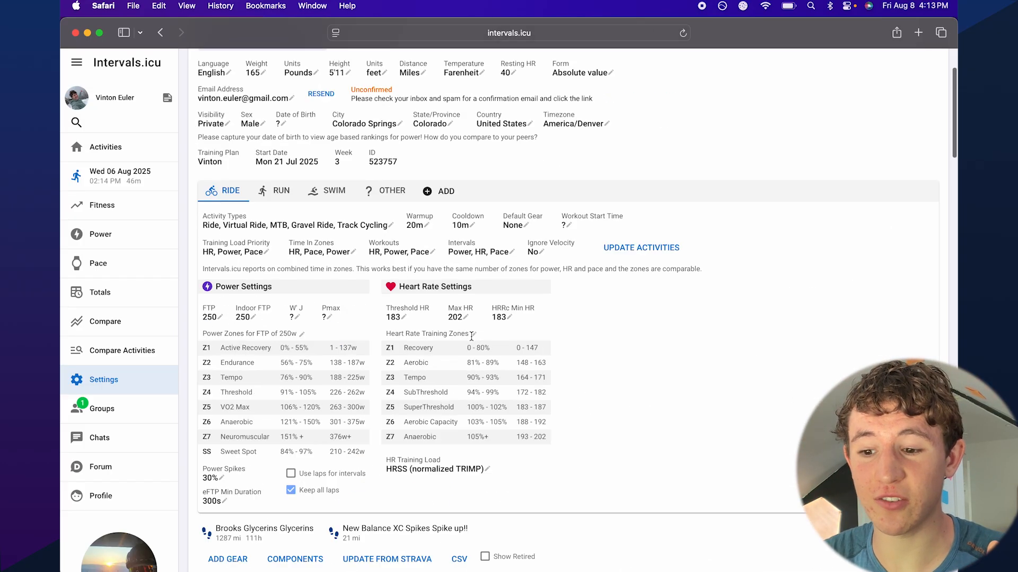
scroll(471, 336, down, 3)
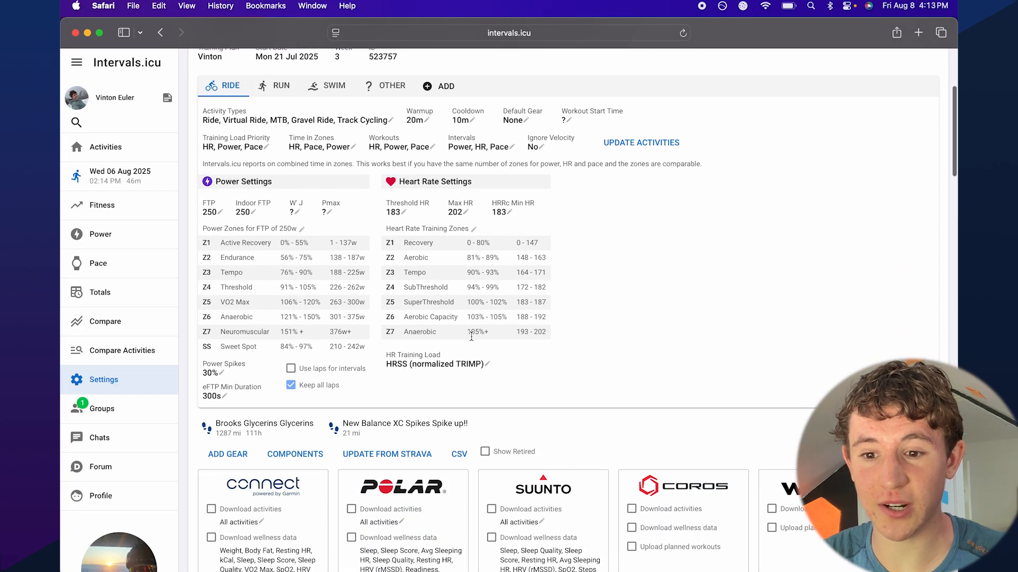
scroll(472, 339, up, 3)
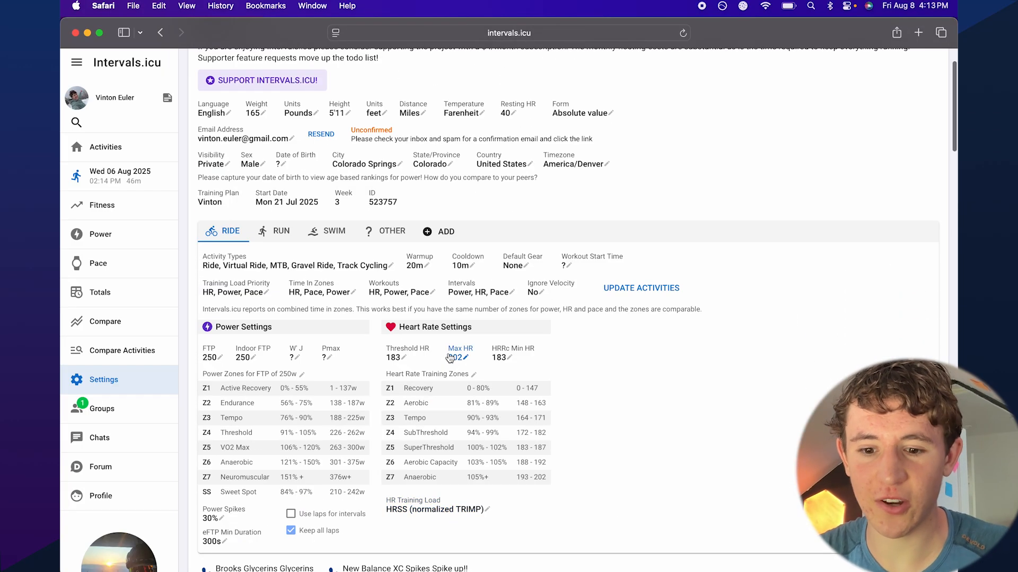
scroll(355, 293, down, 6)
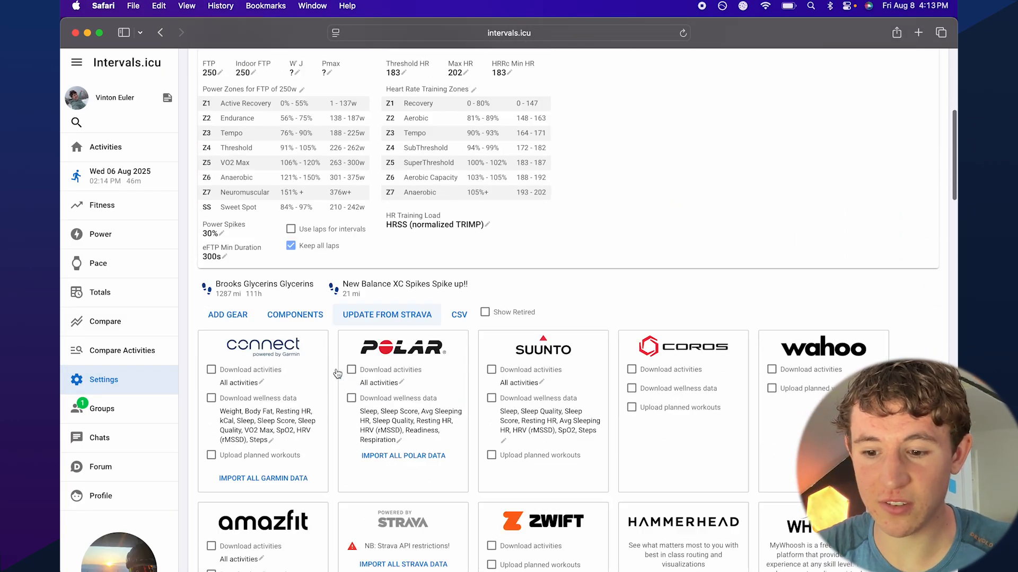
scroll(355, 293, down, 2)
scroll(329, 266, up, 4)
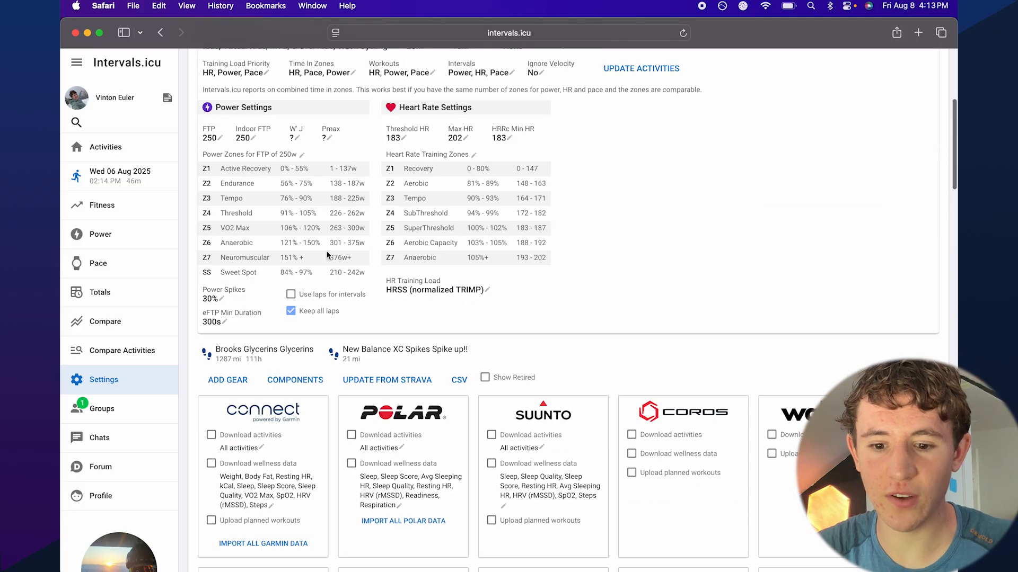
- Examine the third-party connections, including Strava, Zwift, Oura and WHOOP, with their download options
scroll(415, 440, down, 5)
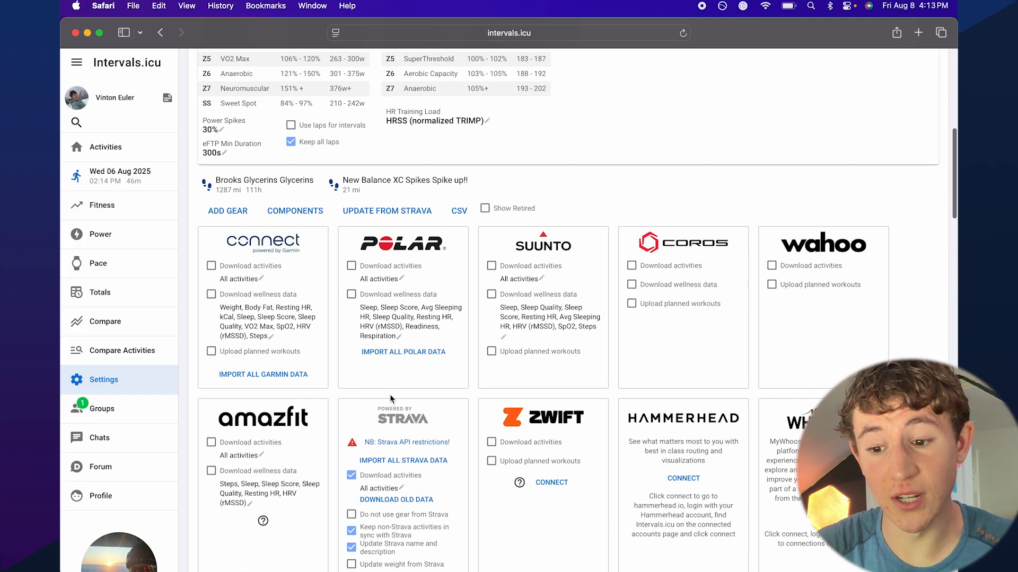
scroll(574, 348, down, 3)
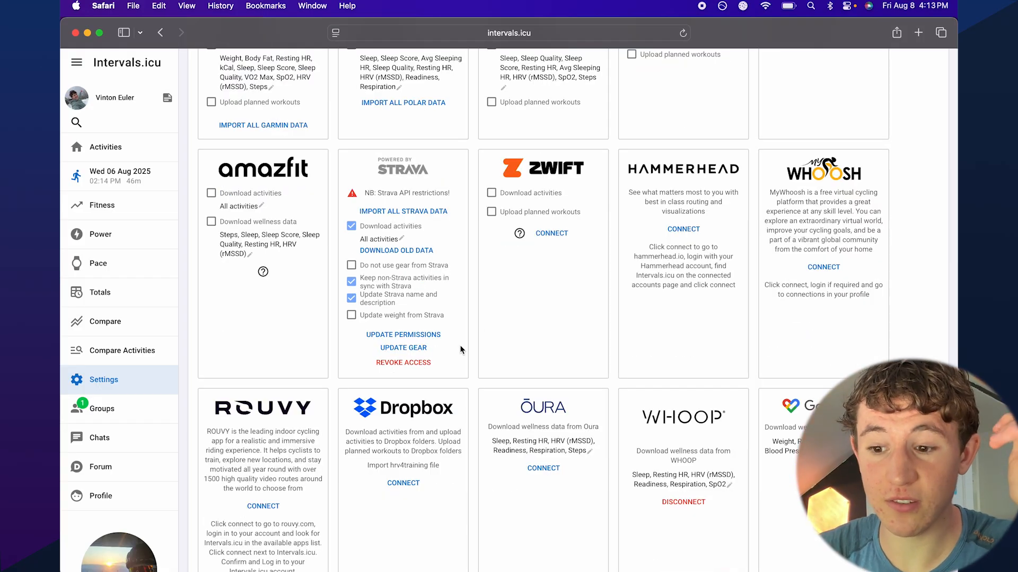
scroll(588, 319, down, 2)
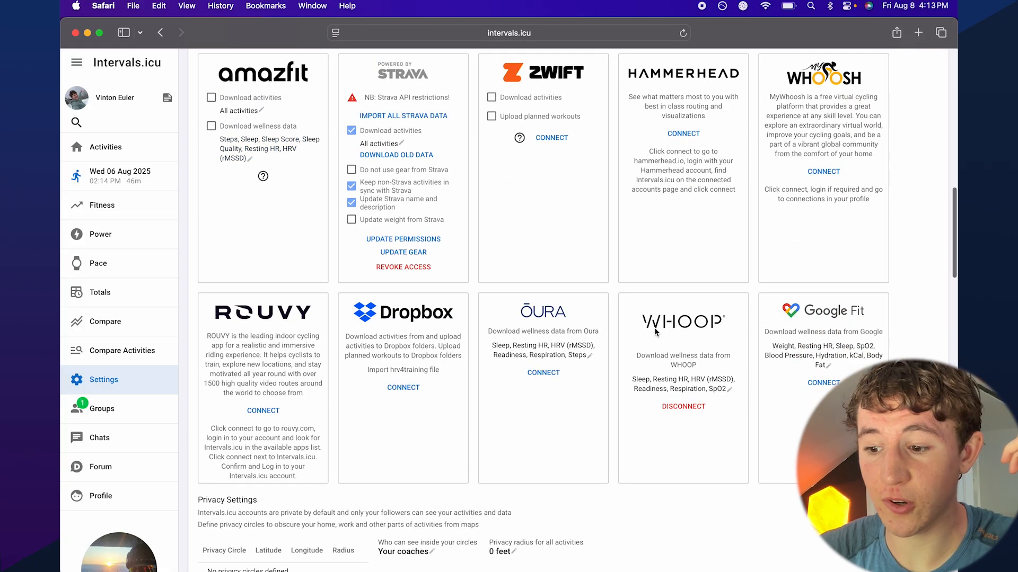
scroll(589, 318, up, 3)
scroll(435, 300, down, 1)
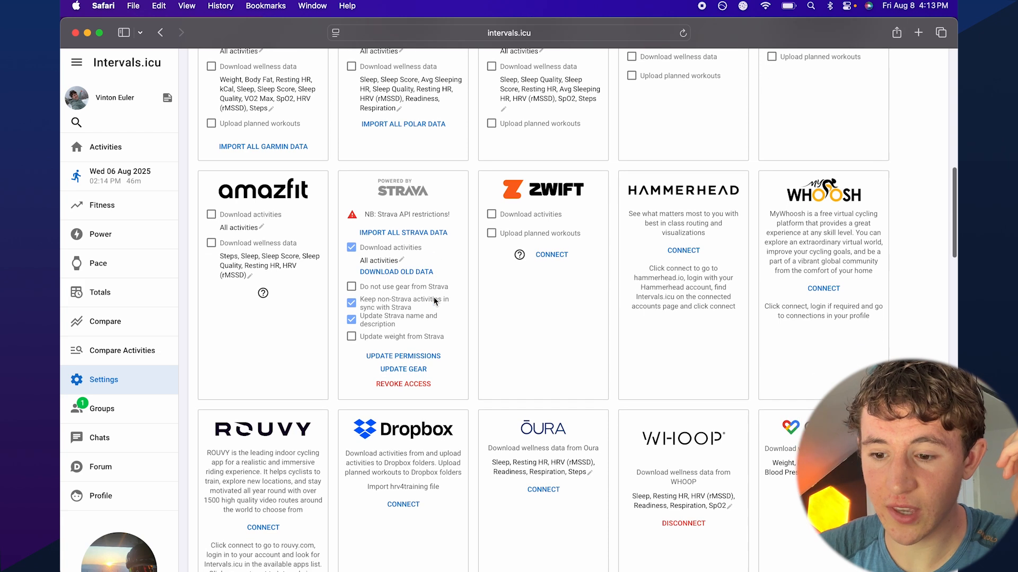
- View the log-in page for connecting Zwift, return to the settings without logging in, and look over the connections again
scroll(453, 249, down, 1)
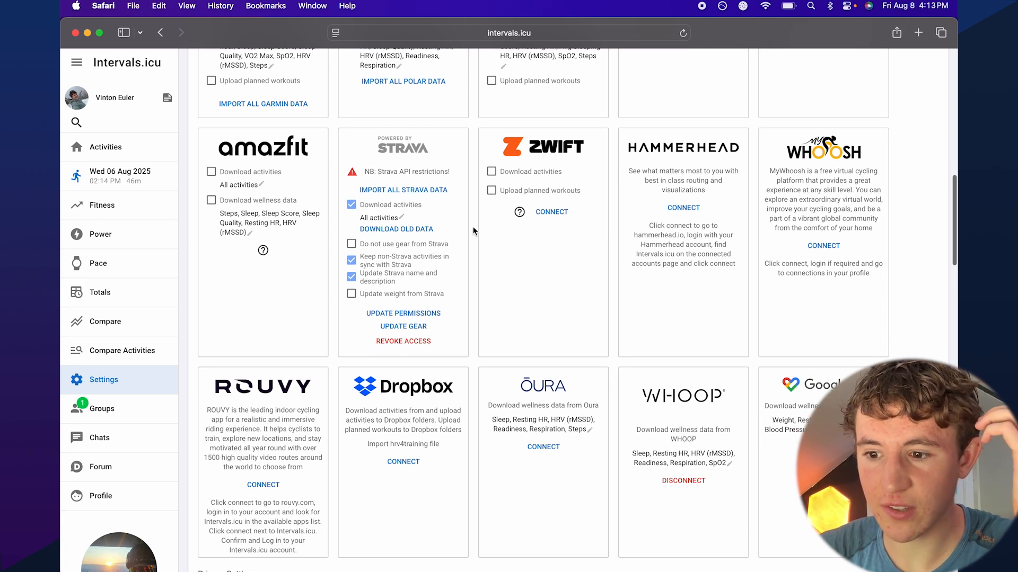
click(549, 211)
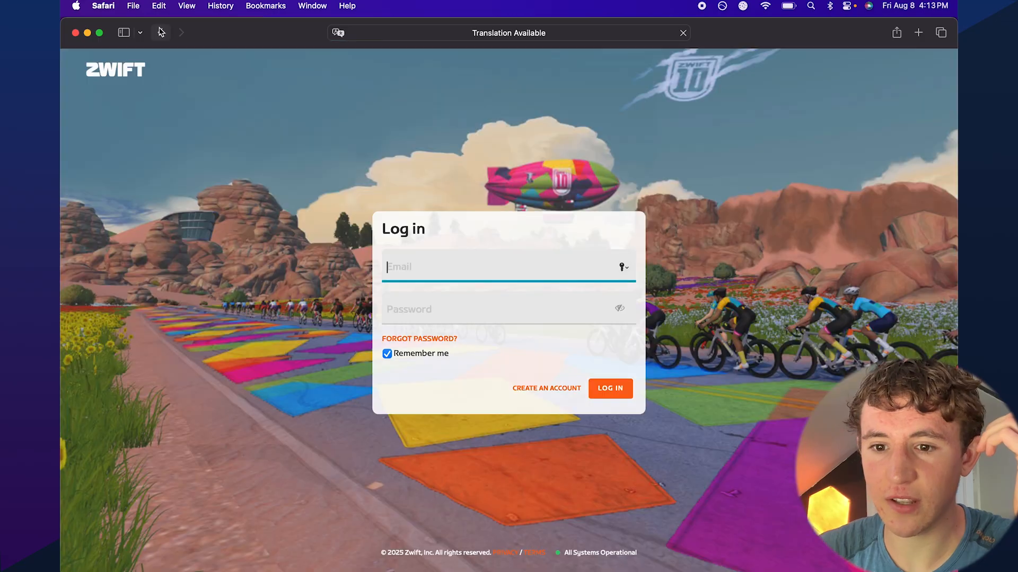
click(160, 32)
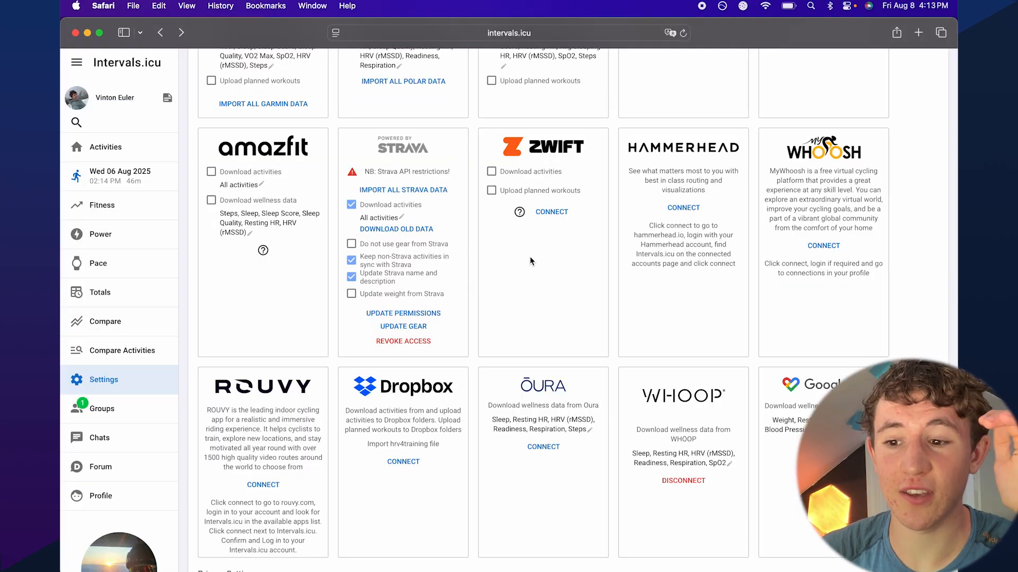
scroll(463, 255, down, 10)
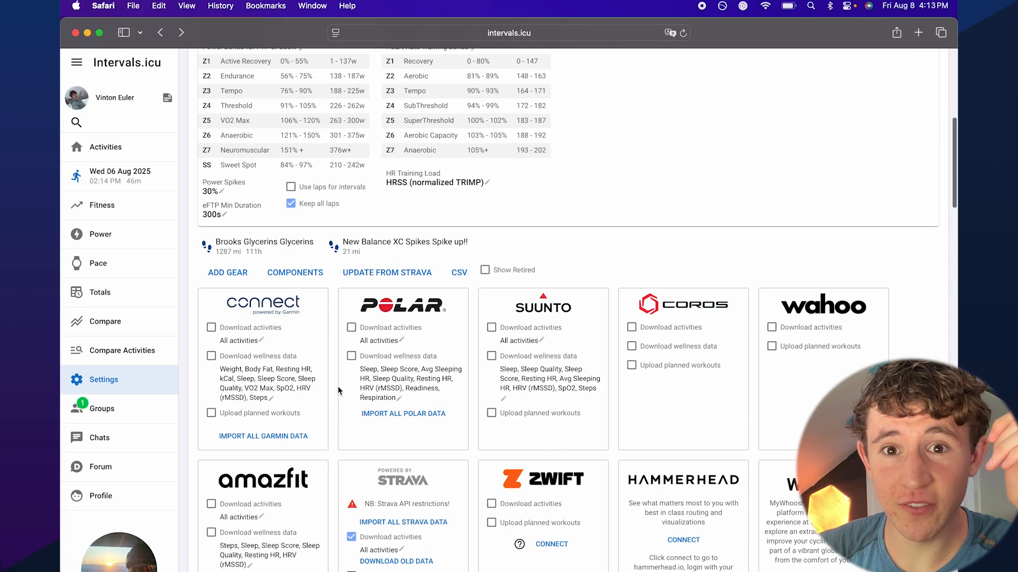
scroll(339, 391, up, 1)
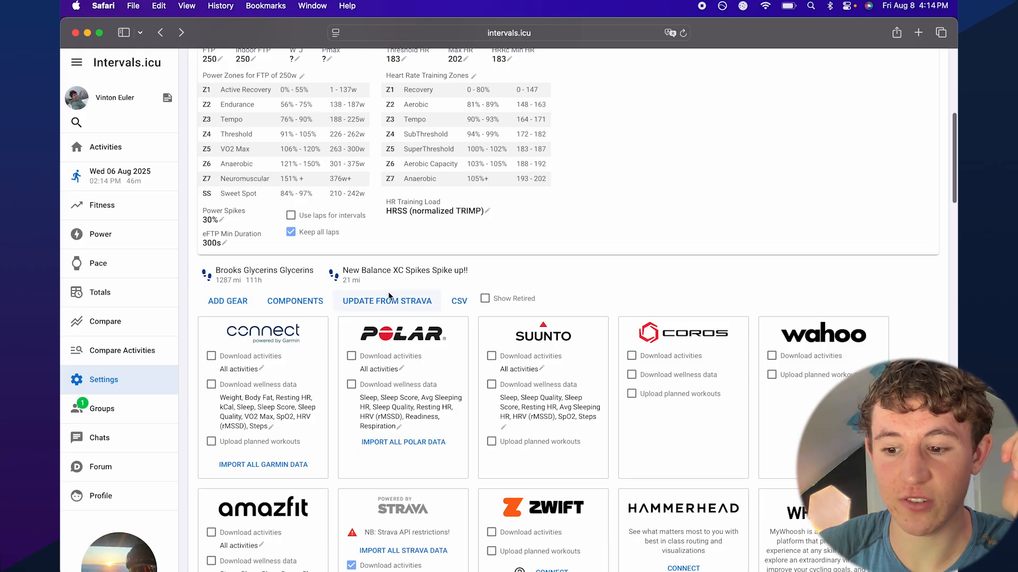
scroll(371, 345, up, 7)
- View the Groups page and the smiley-icon group's chat and group settings, closing the settings and reopening the group from the list
click(148, 416)
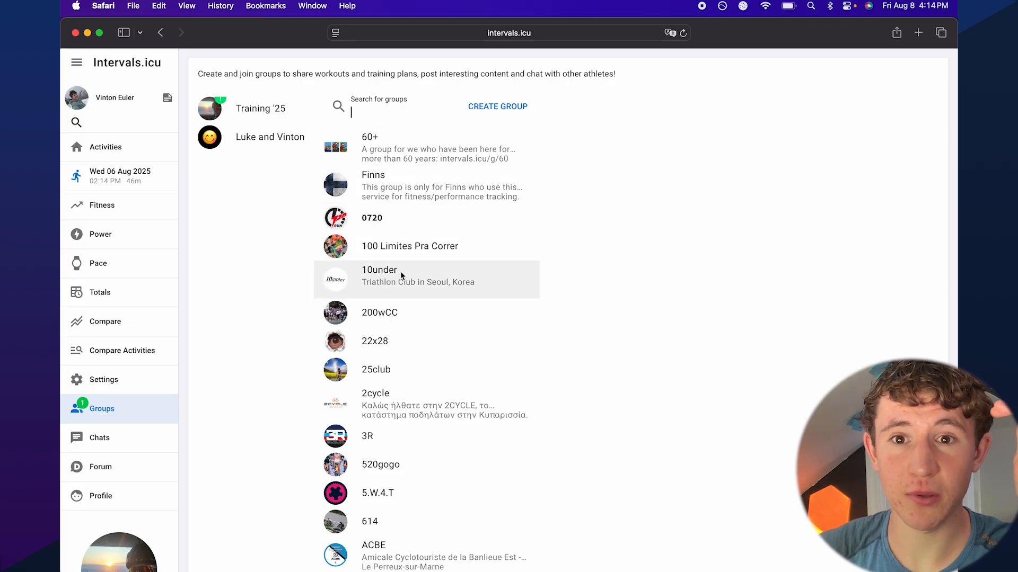
click(277, 142)
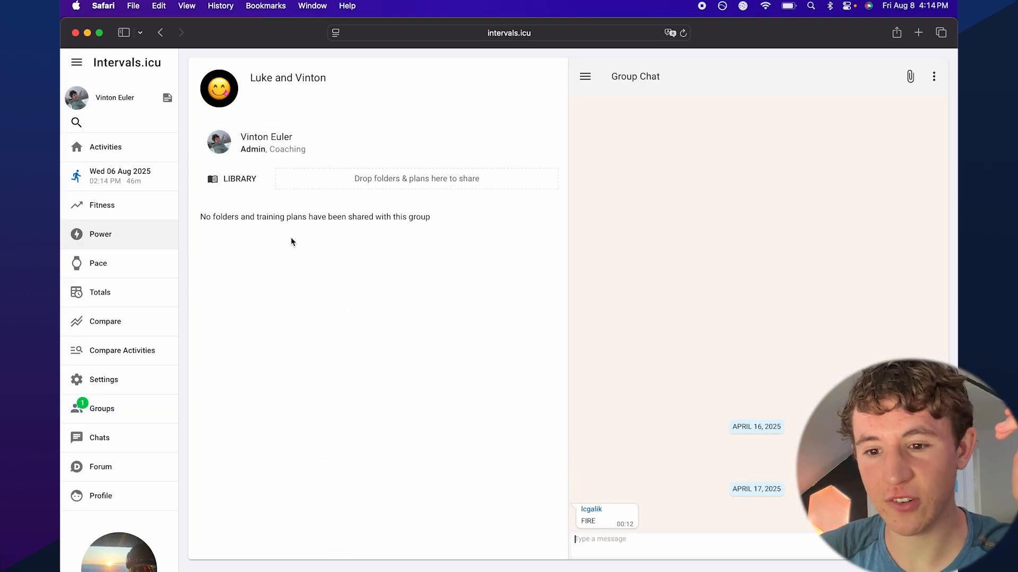
click(282, 77)
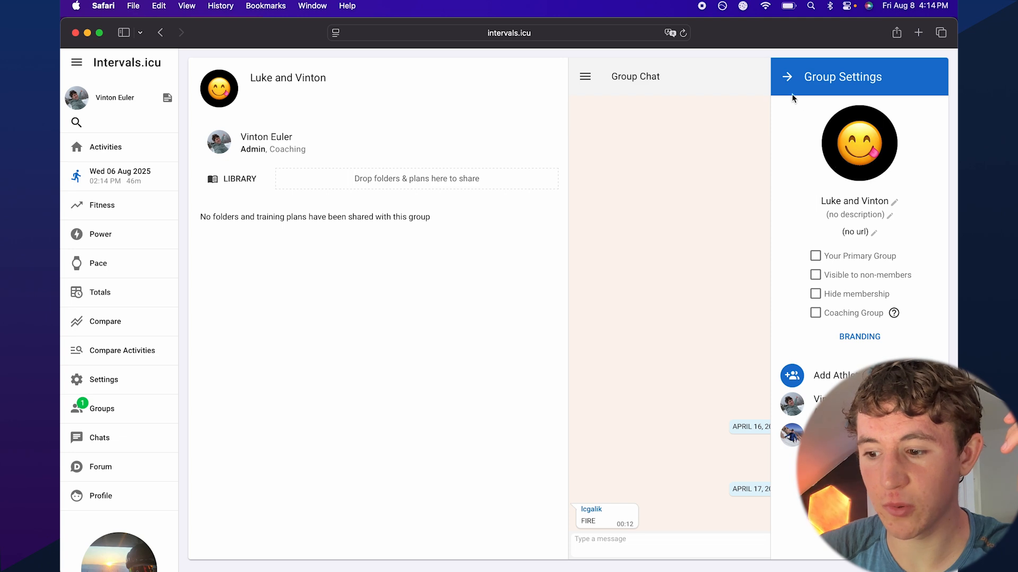
click(787, 77)
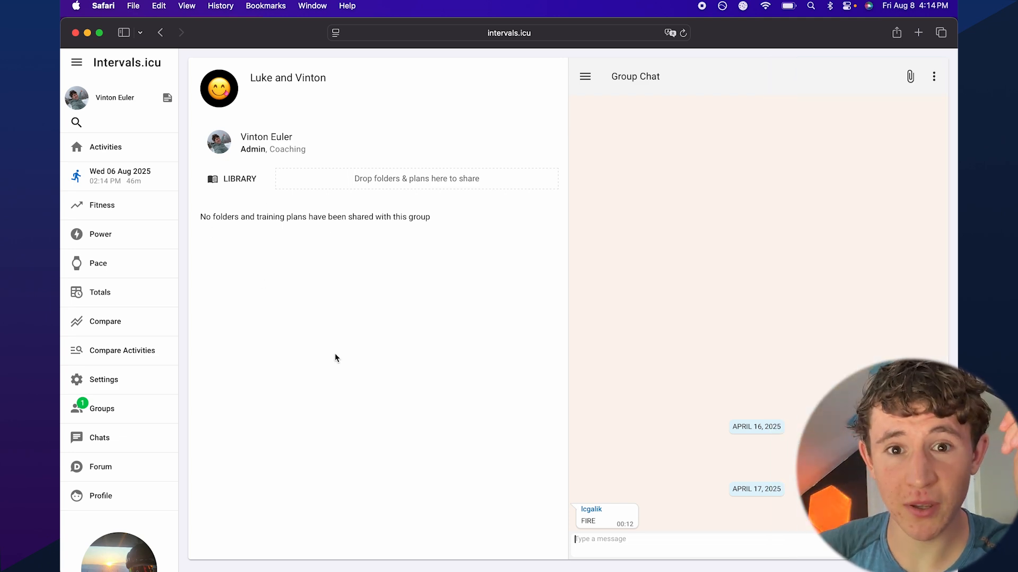
click(142, 413)
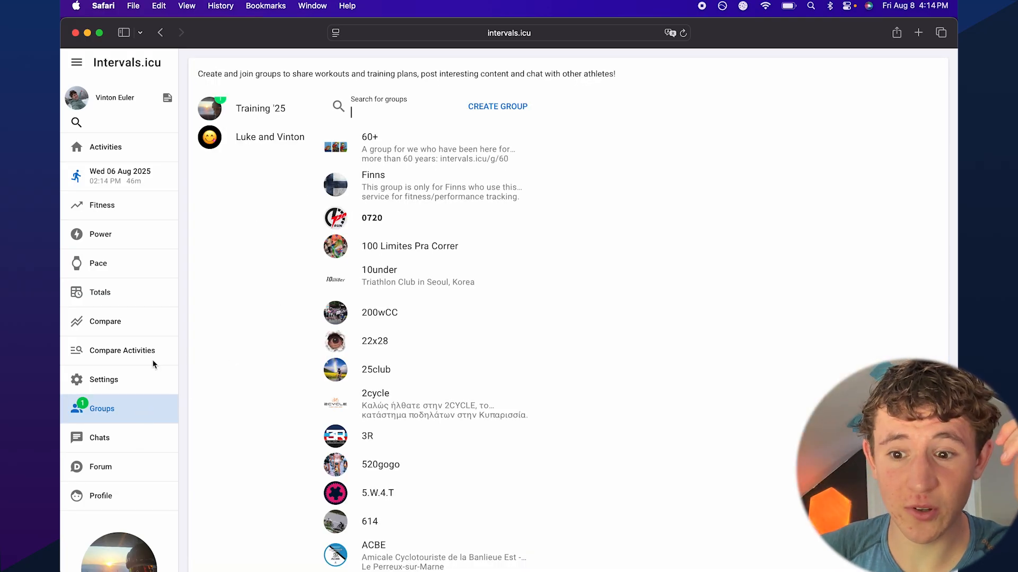
click(266, 137)
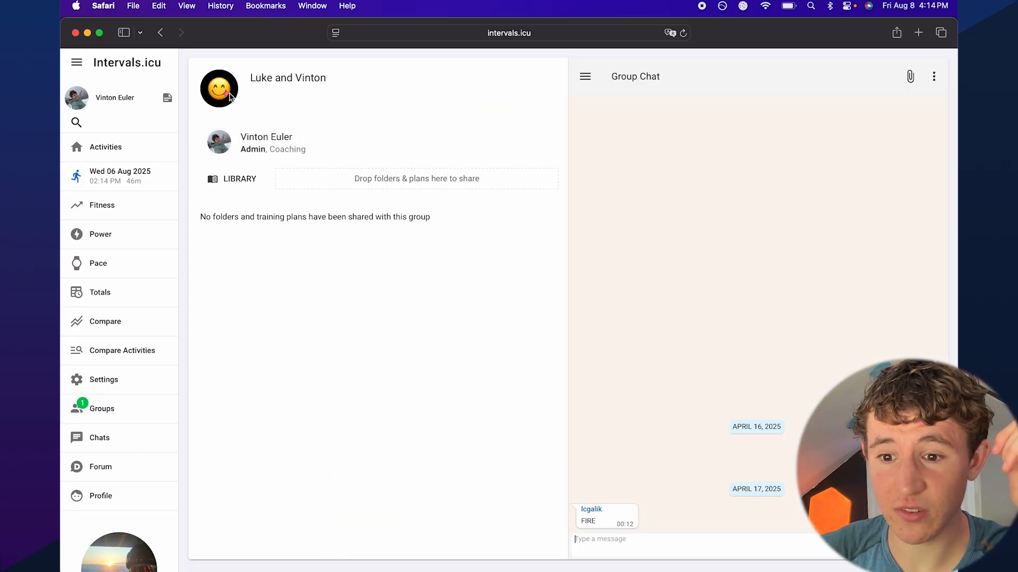
- View the role options for the other group member in the group settings, and close them without changing the role
click(828, 435)
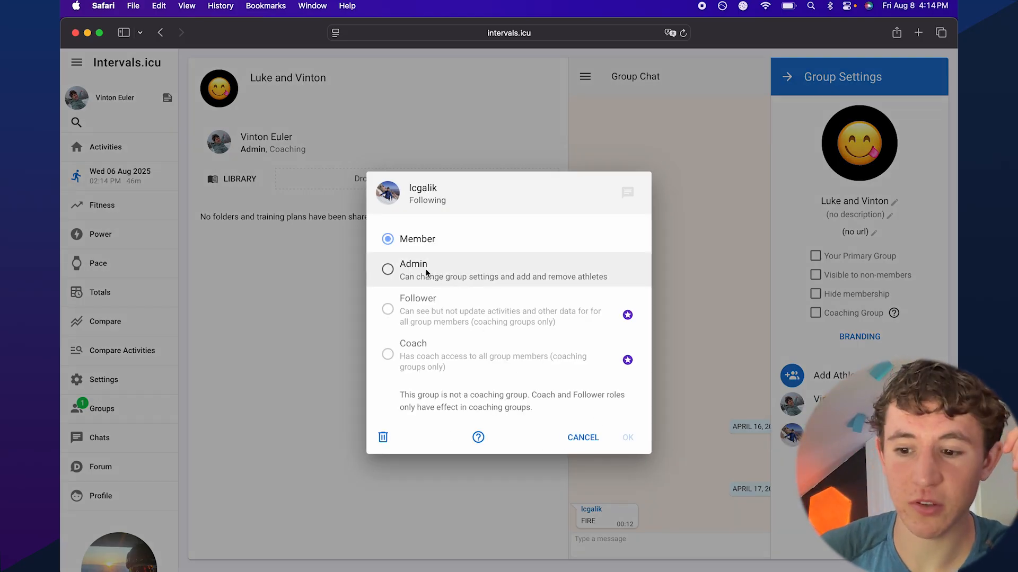
click(583, 440)
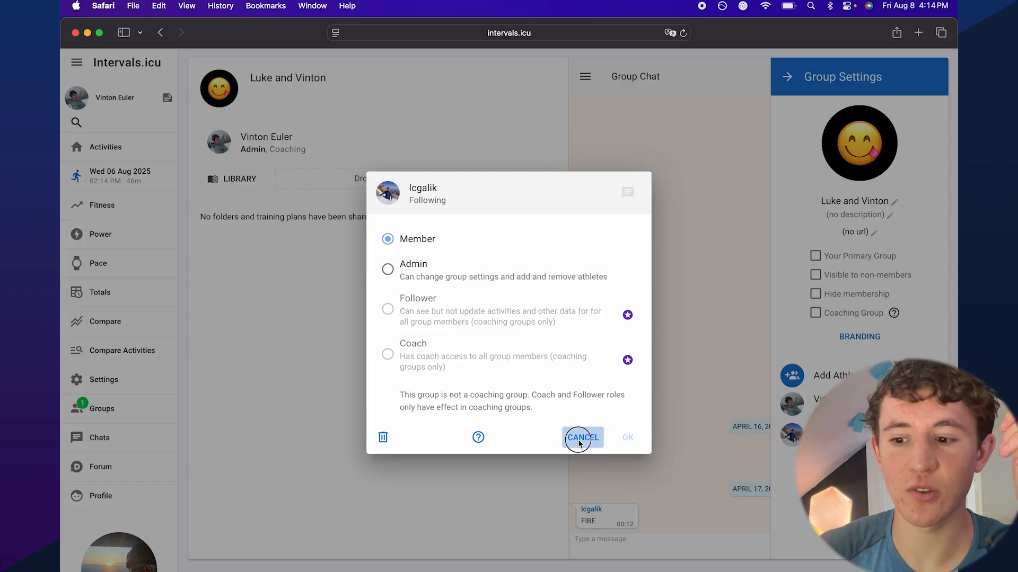
click(580, 442)
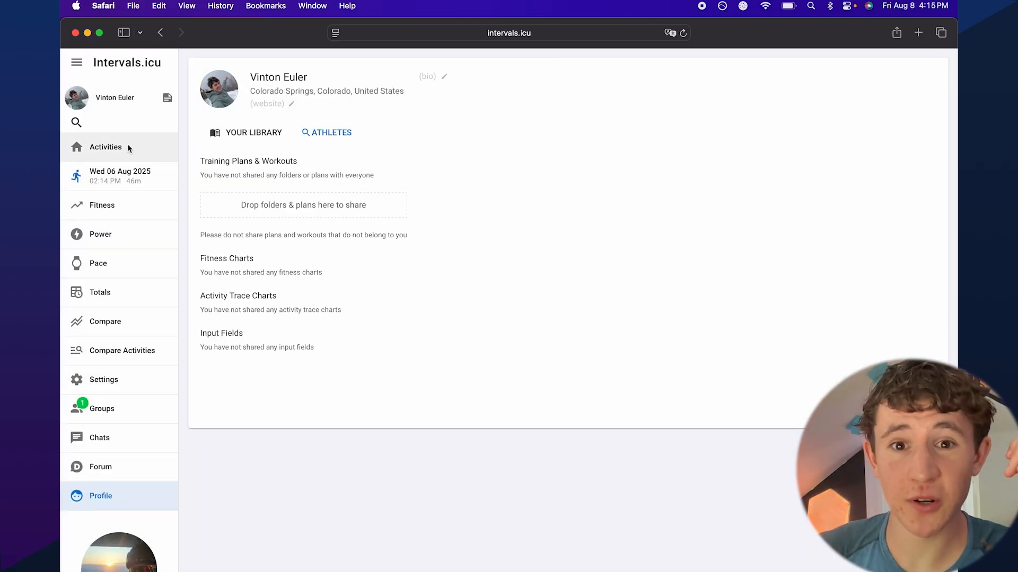
- Open the activities calendar, view the activities as a list, and return to the calendar view
click(128, 144)
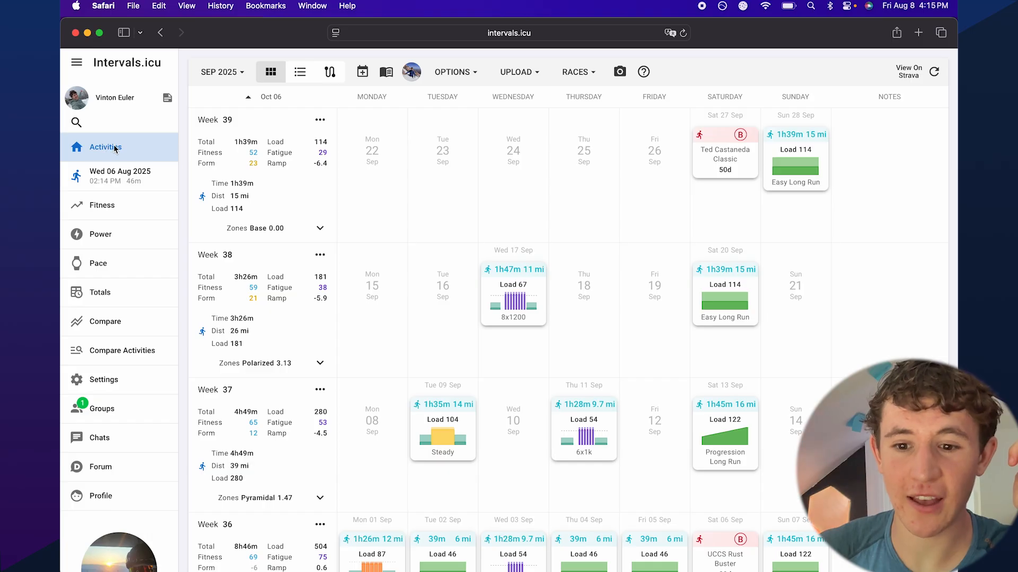
click(300, 72)
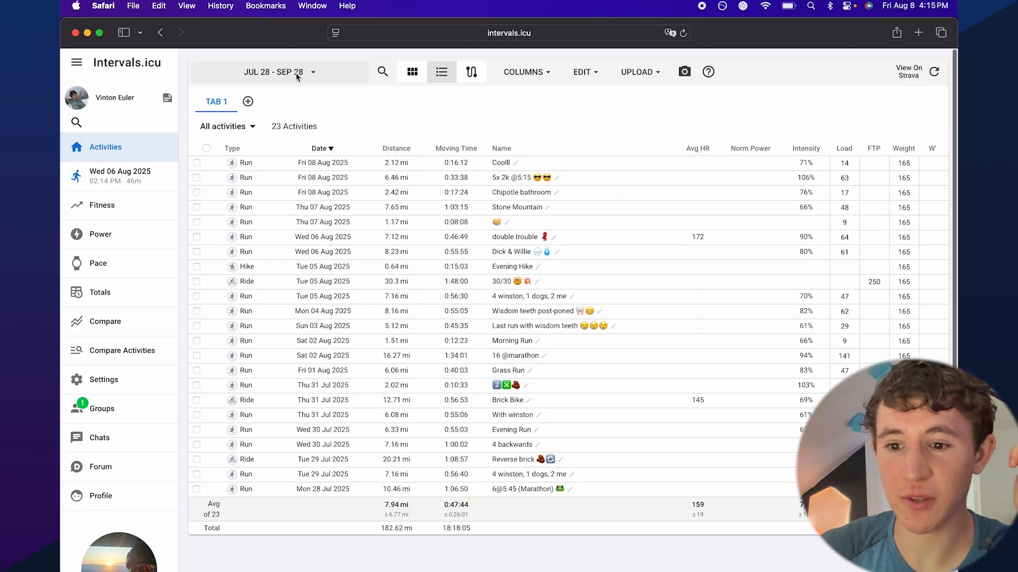
click(413, 71)
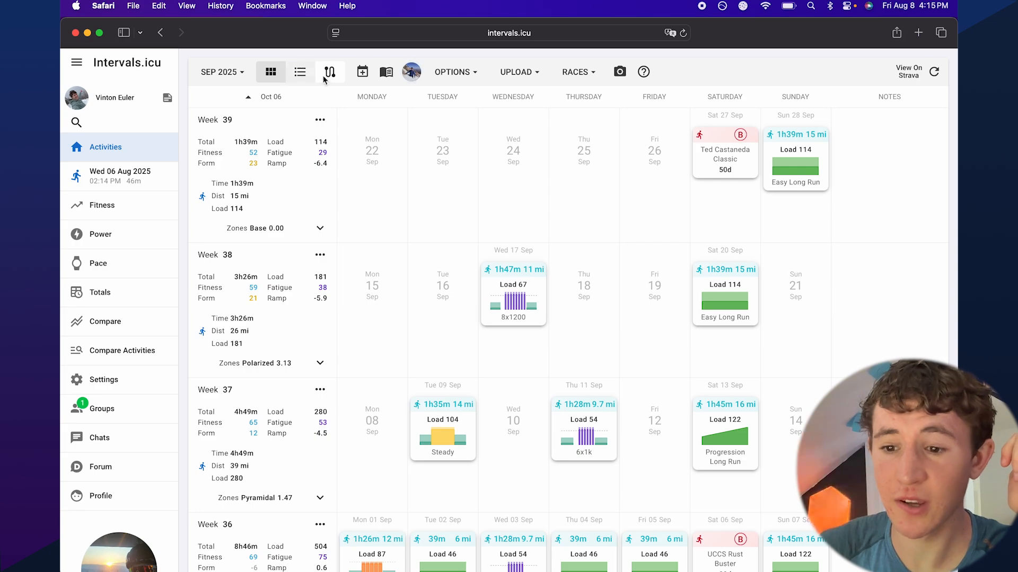
- Look through the planned weeks and extend the calendar forward to week 47 in November 2025
scroll(484, 253, down, 8)
scroll(484, 253, up, 8)
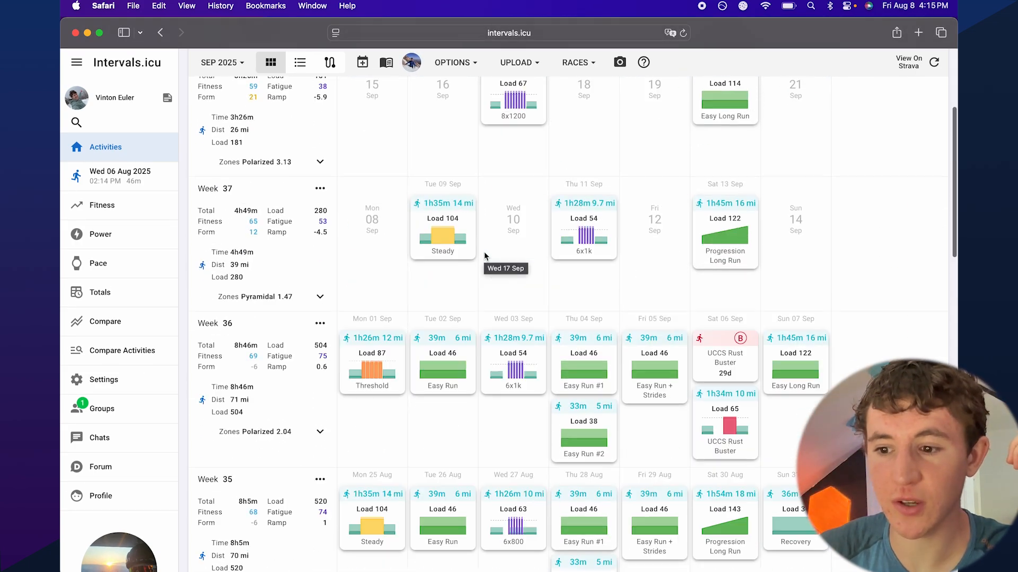
scroll(447, 202, up, 3)
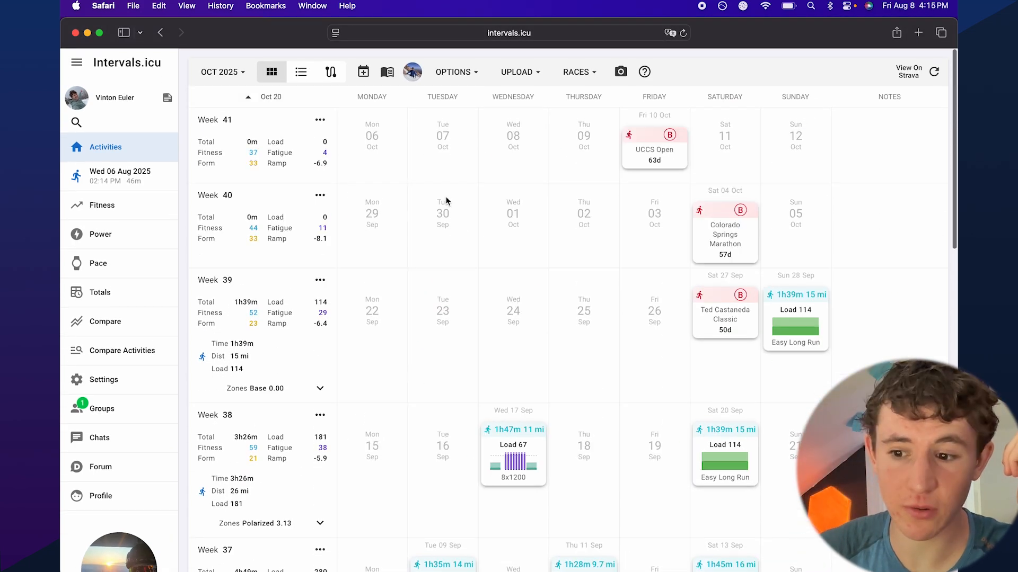
scroll(446, 201, up, 3)
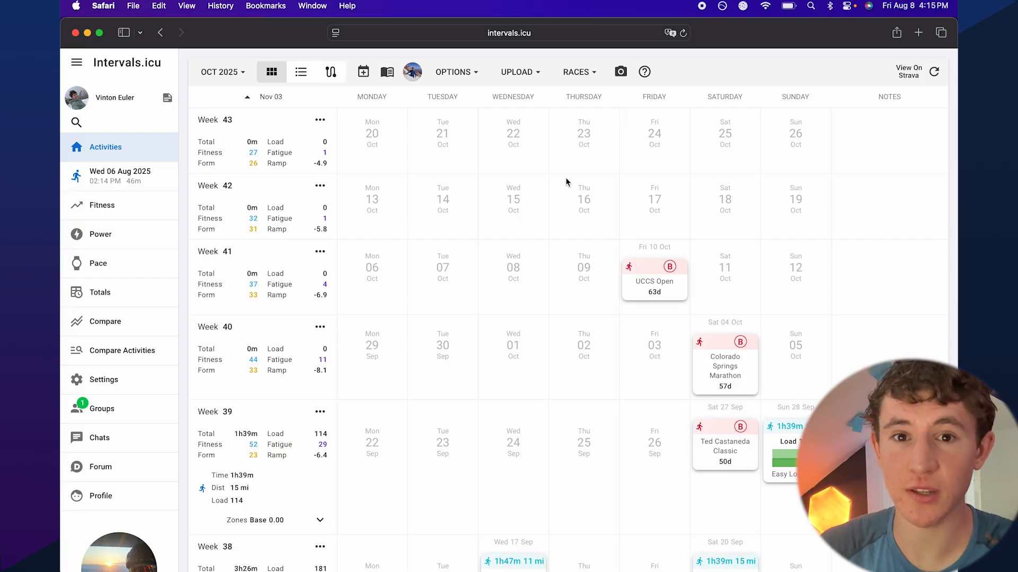
click(320, 103)
click(292, 101)
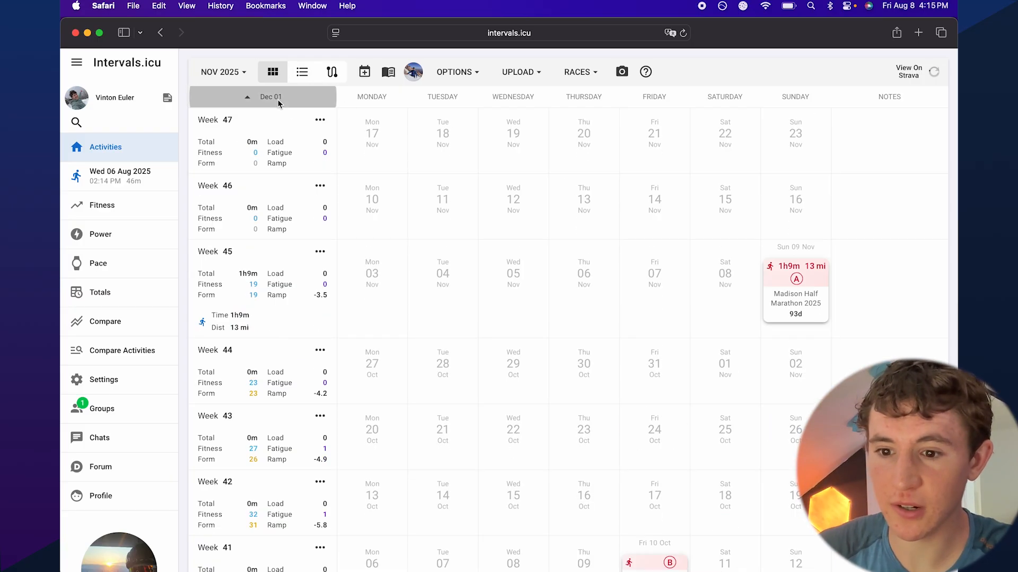
- Start an A Race entry on 20 Nov 2025 named Boston, with Run as its type
click(583, 139)
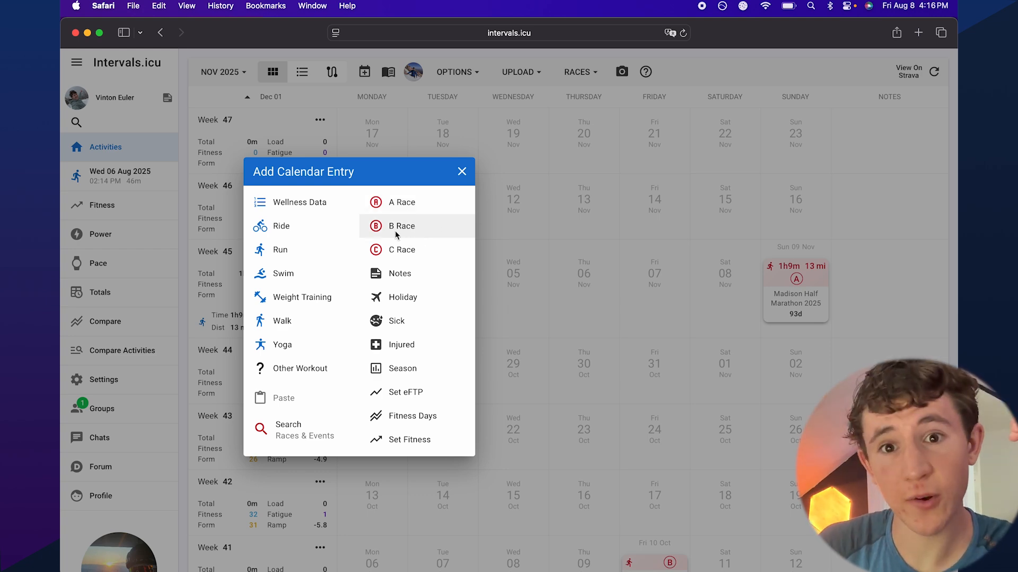
click(397, 202)
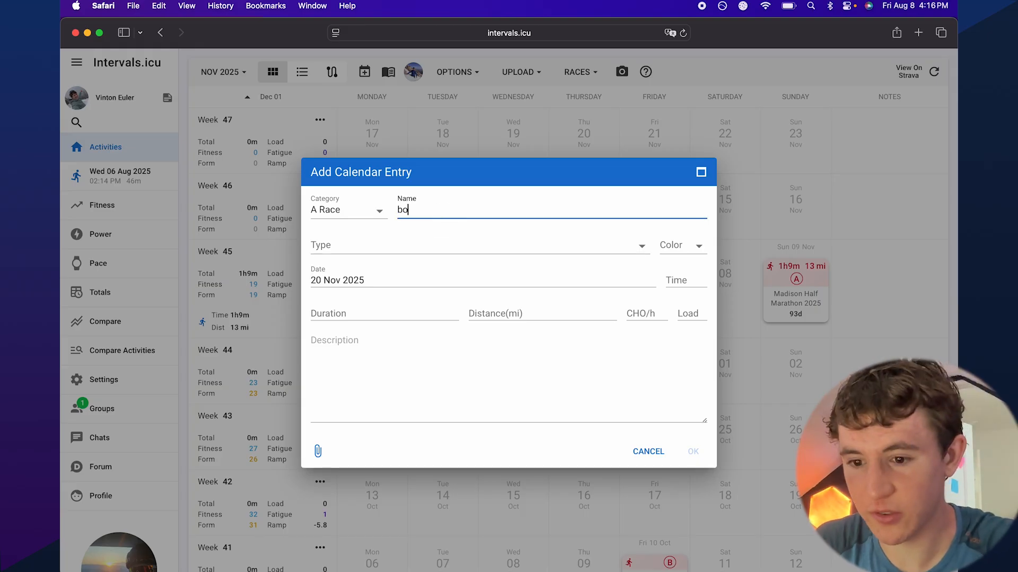
click(386, 247)
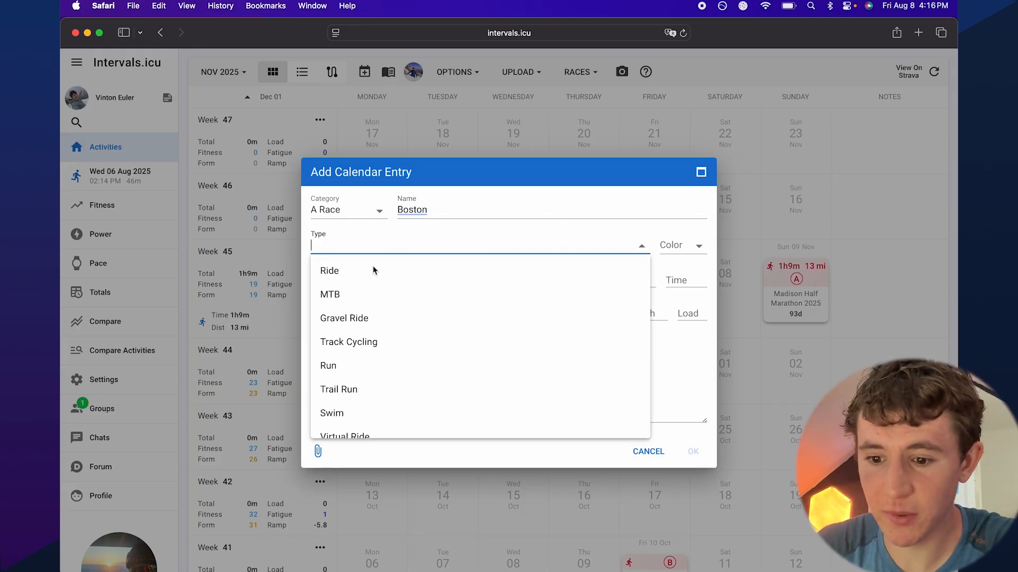
scroll(361, 318, down, 5)
scroll(371, 313, down, 2)
scroll(380, 287, up, 8)
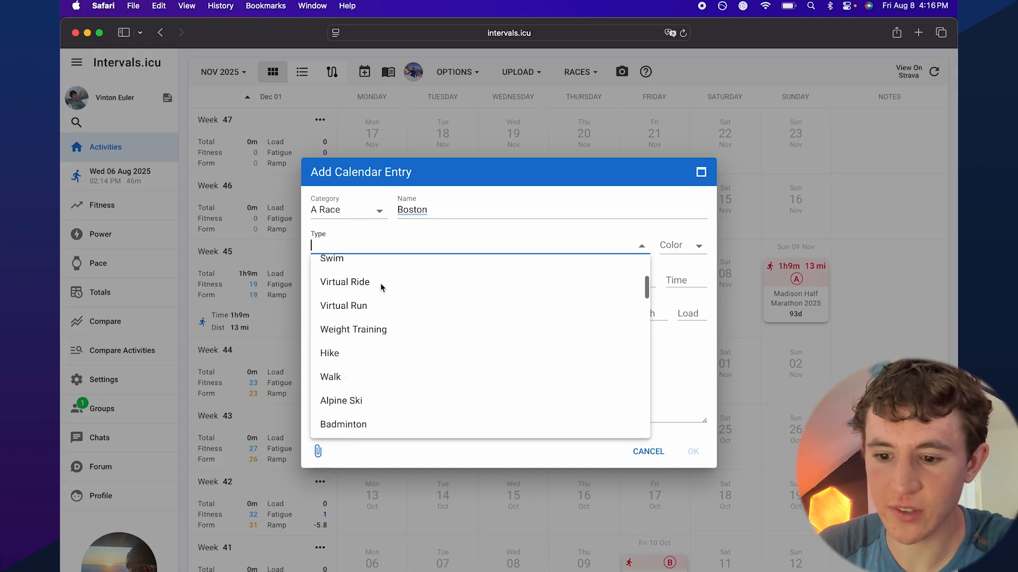
text(run)
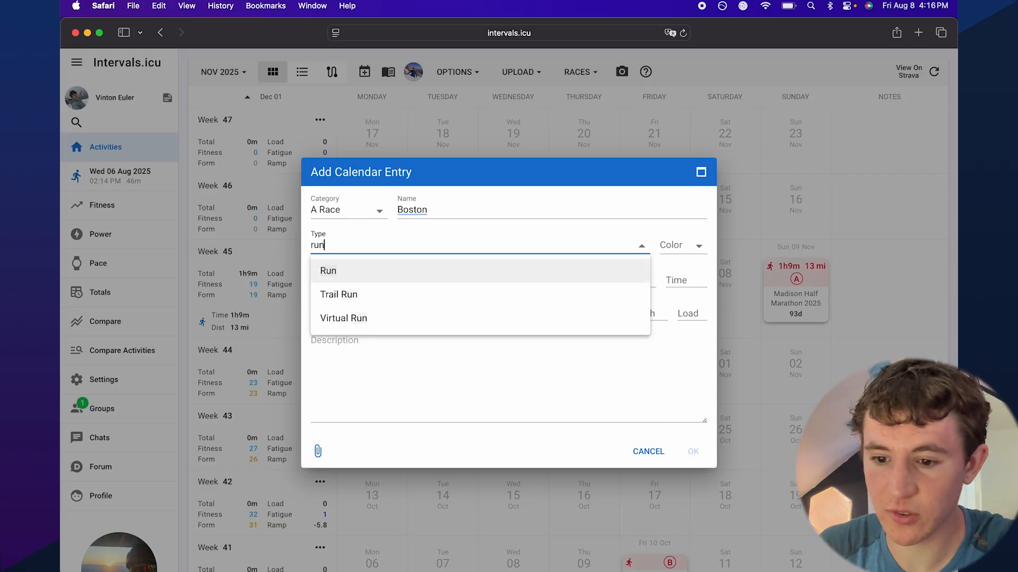
click(380, 273)
- Set the Boston race's distance to 26.2 miles and save the race to the calendar
click(426, 314)
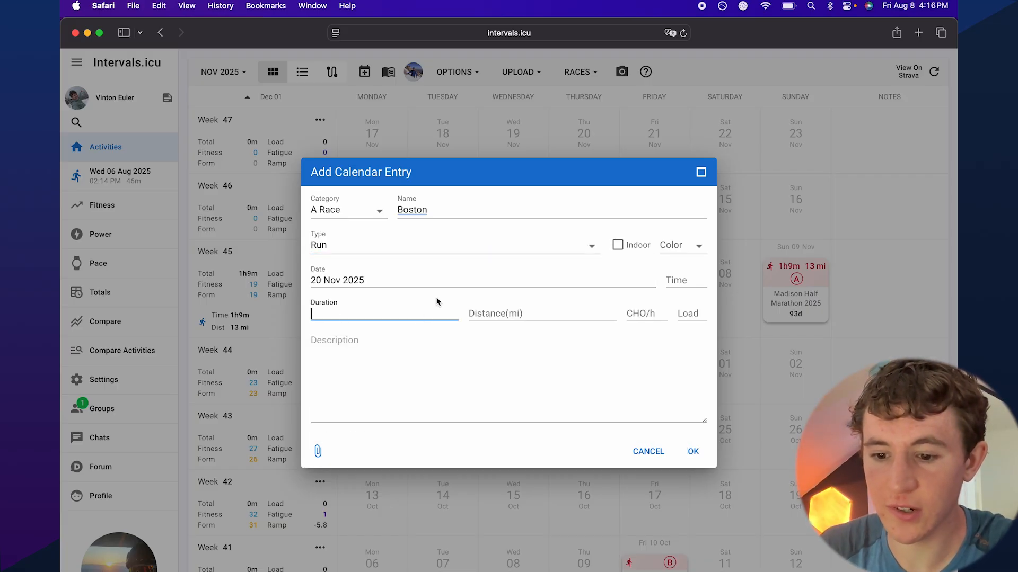
click(385, 364)
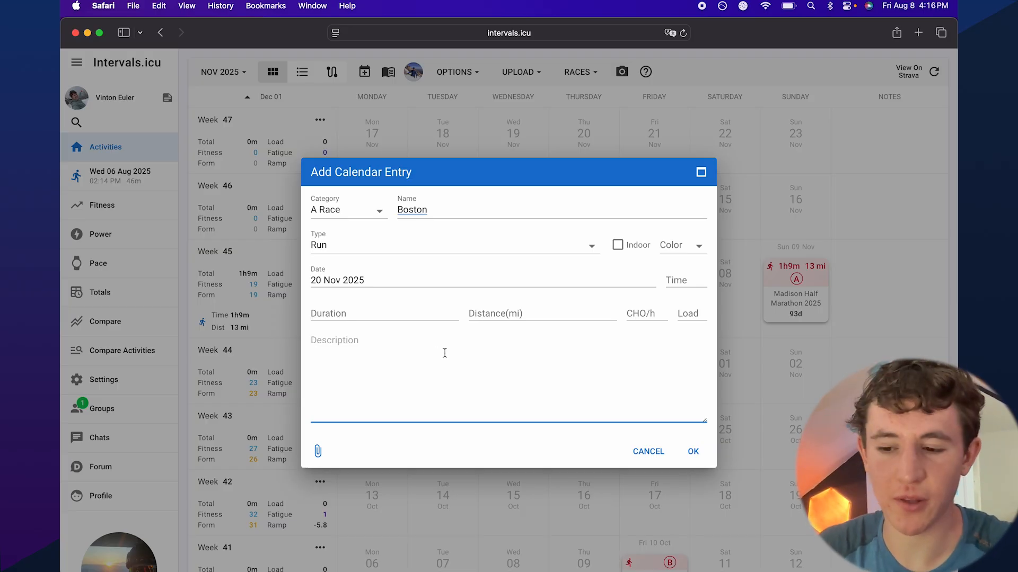
click(412, 362)
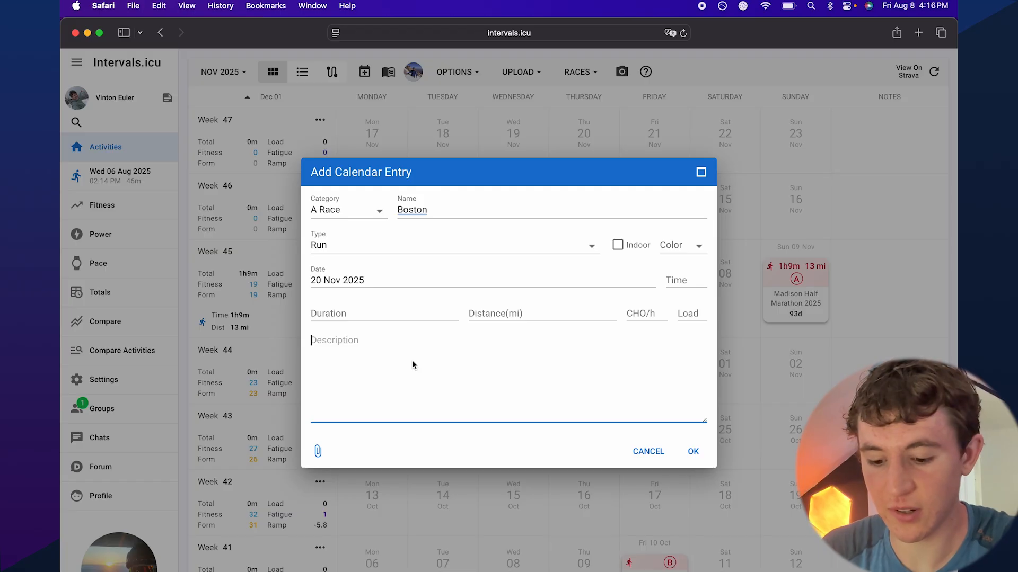
click(489, 316)
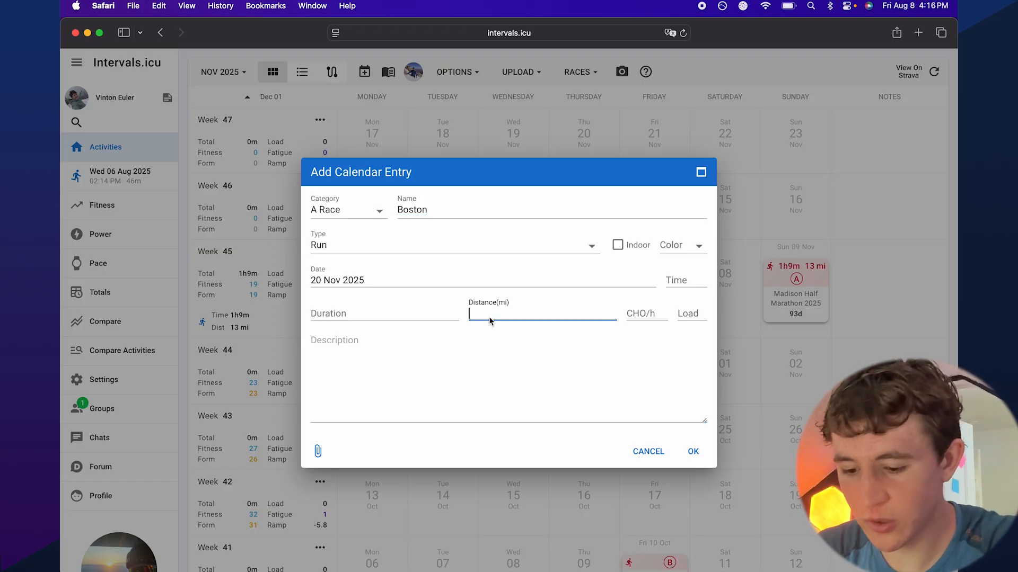
text(26.2)
click(391, 312)
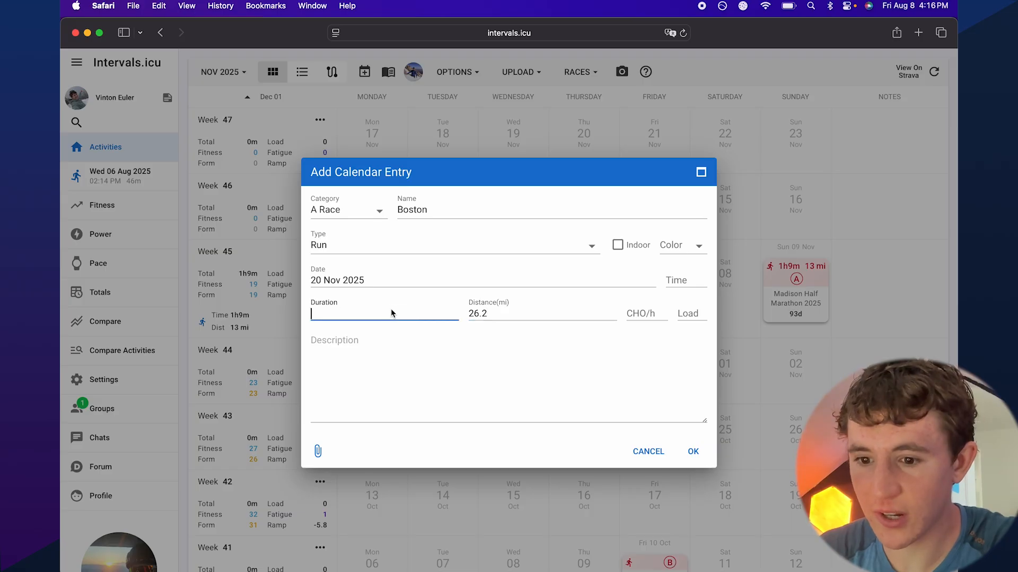
click(693, 452)
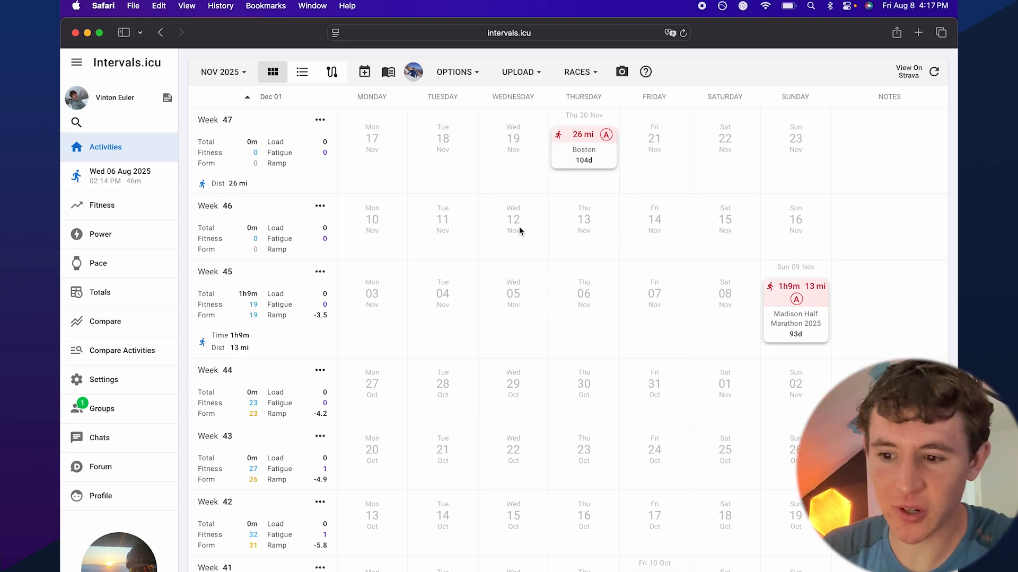
- Start a Run workout entry on 30 Oct 2025 and name it Steady
scroll(524, 285, down, 3)
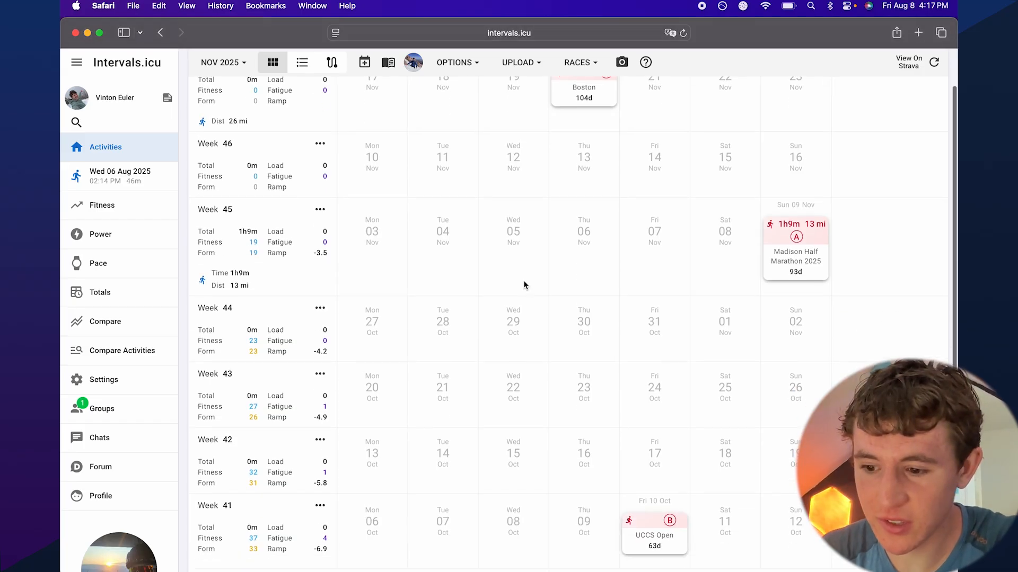
click(584, 323)
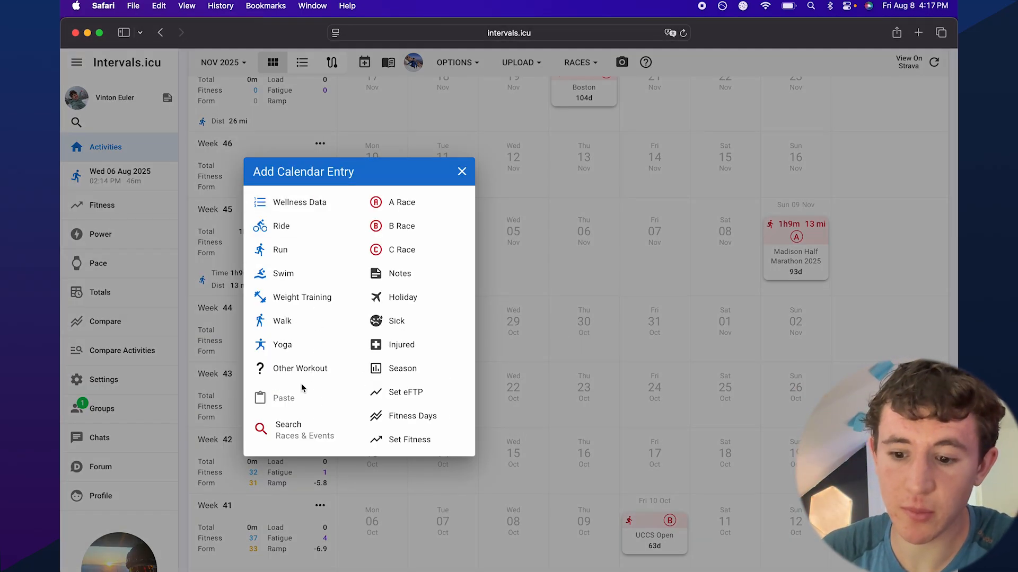
click(322, 250)
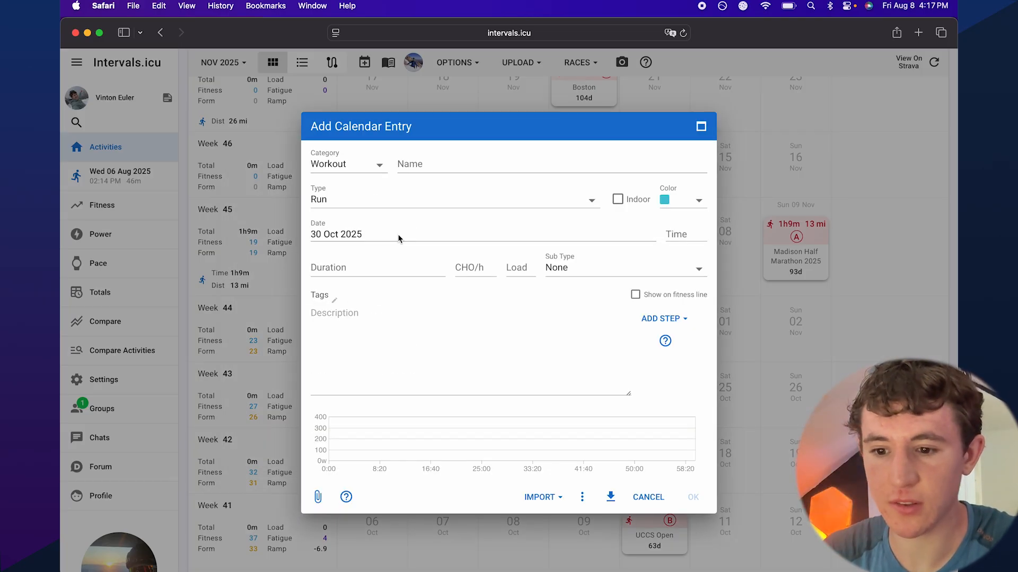
click(438, 168)
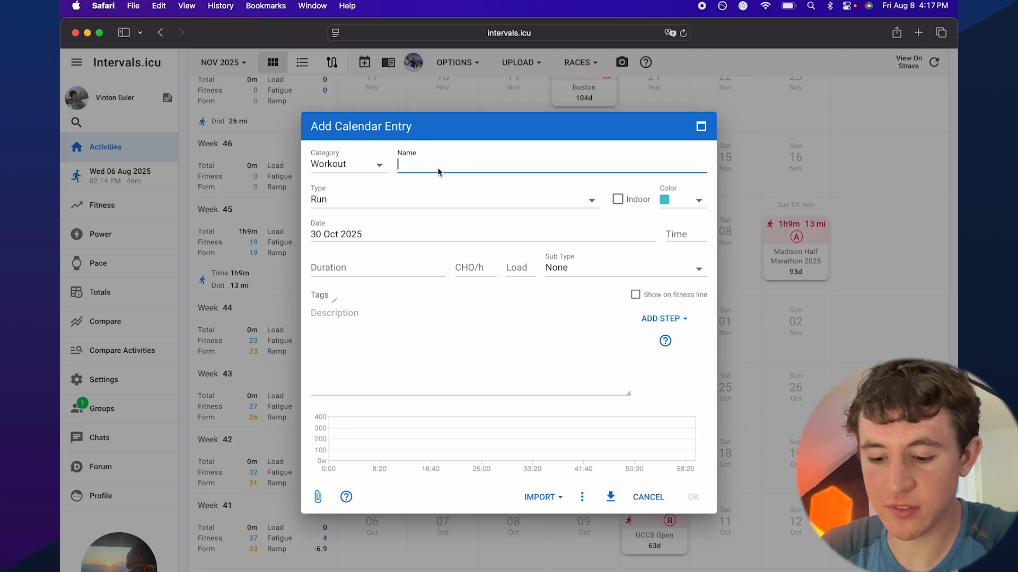
text(Steady)
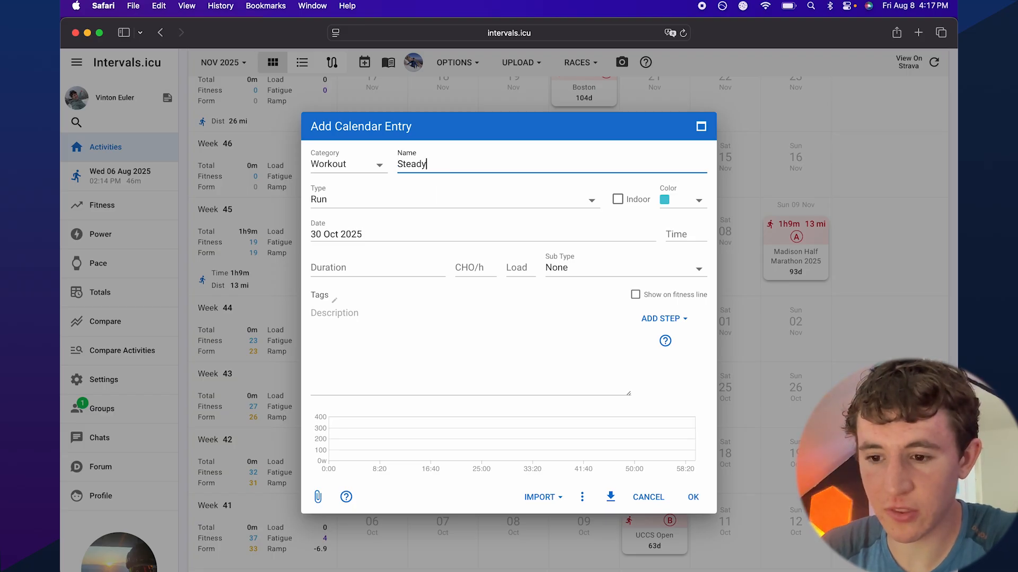
click(348, 313)
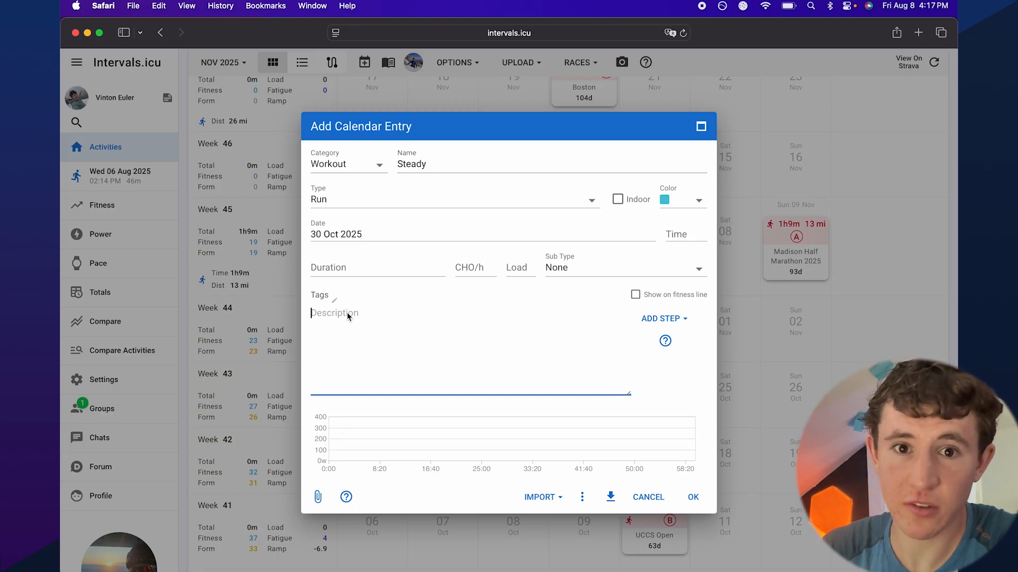
click(326, 279)
click(361, 316)
click(365, 270)
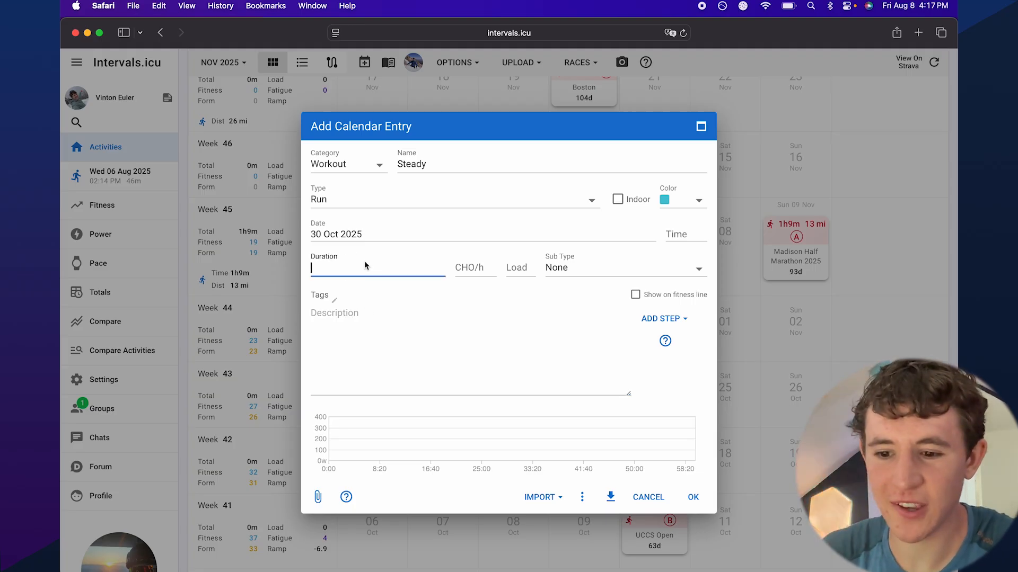
- Write "- 3 miles z2 pace" as the first line of the Steady workout's description
click(349, 325)
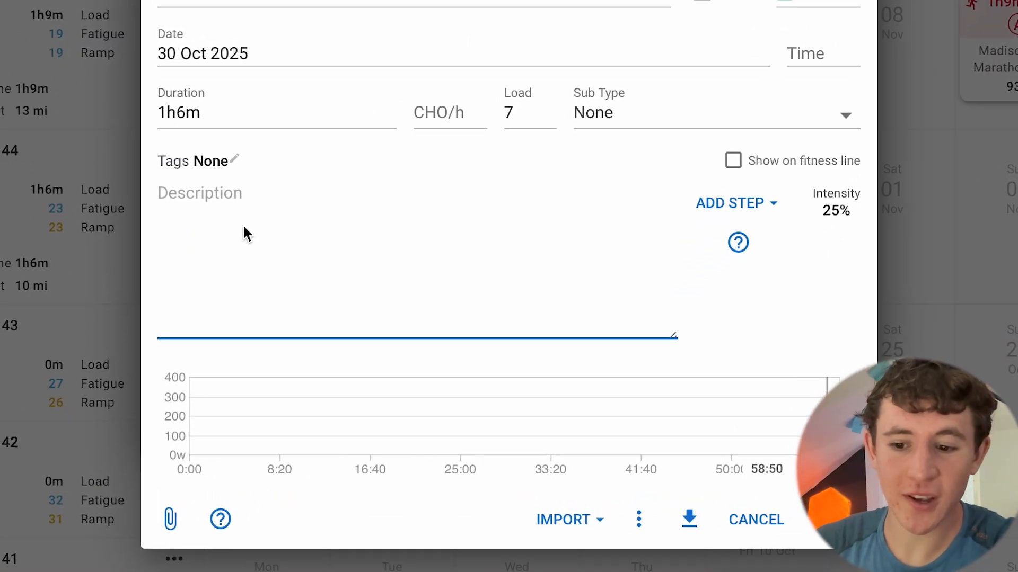
text(- )
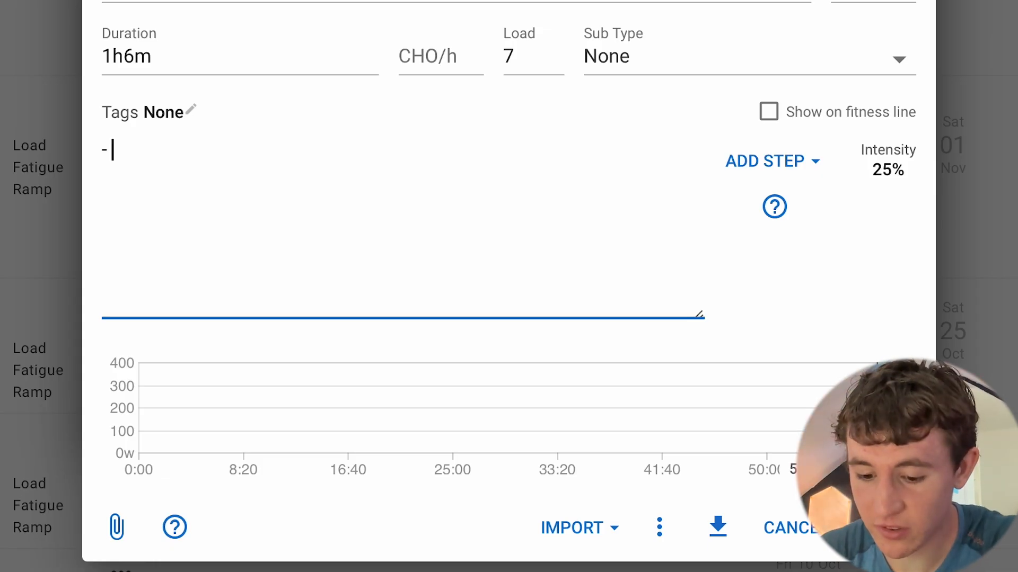
text(3 mil)
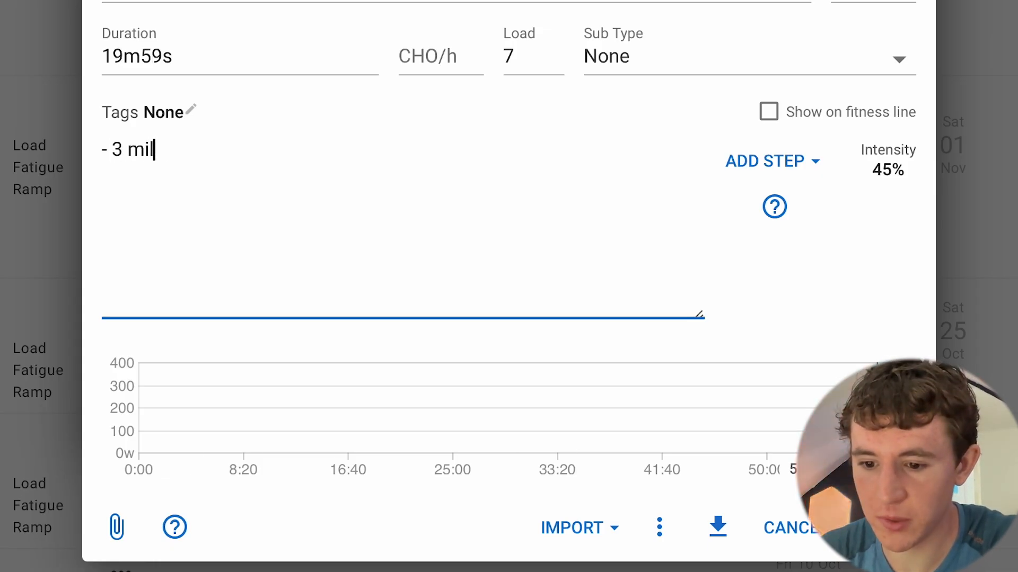
text(es )
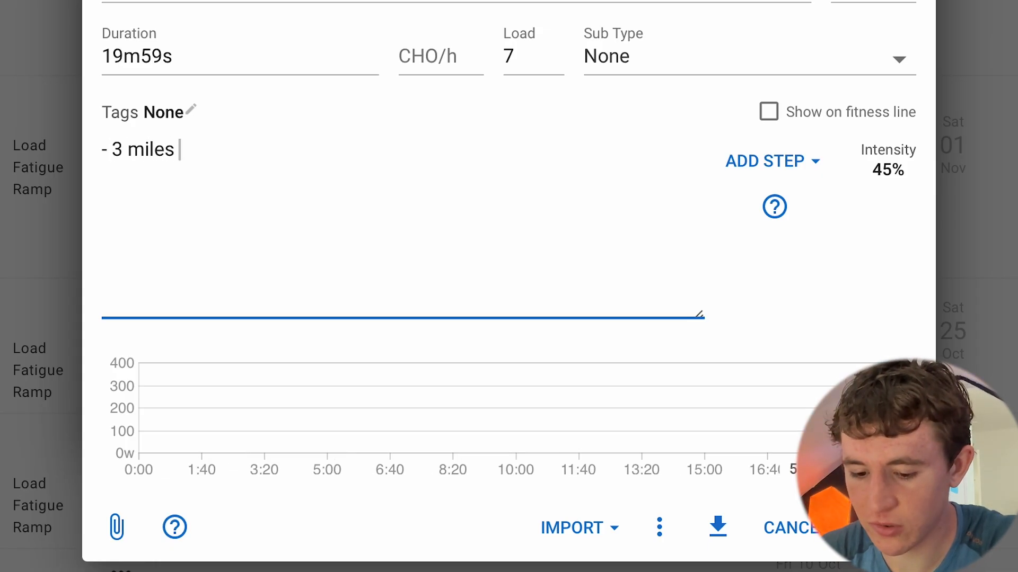
text(z2 pace)
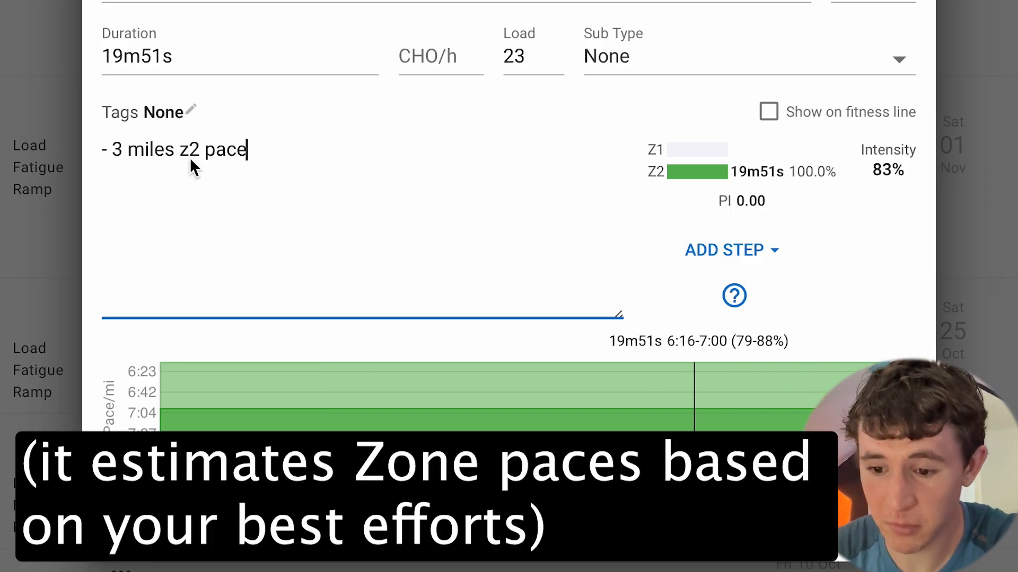
- Add the main segment "- 7 miles z4 pace" as the second line of the workout description
key(Return)
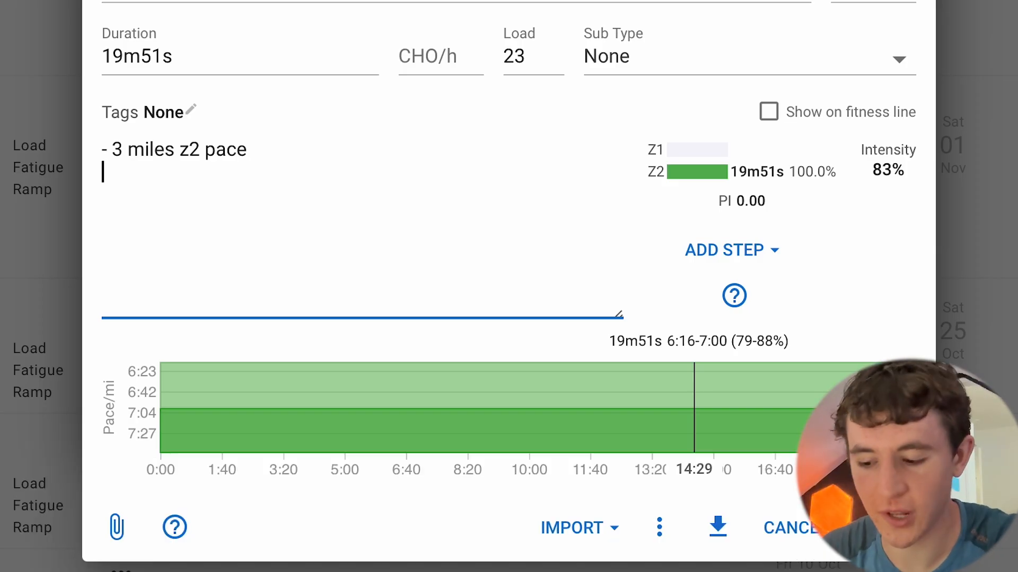
text(-)
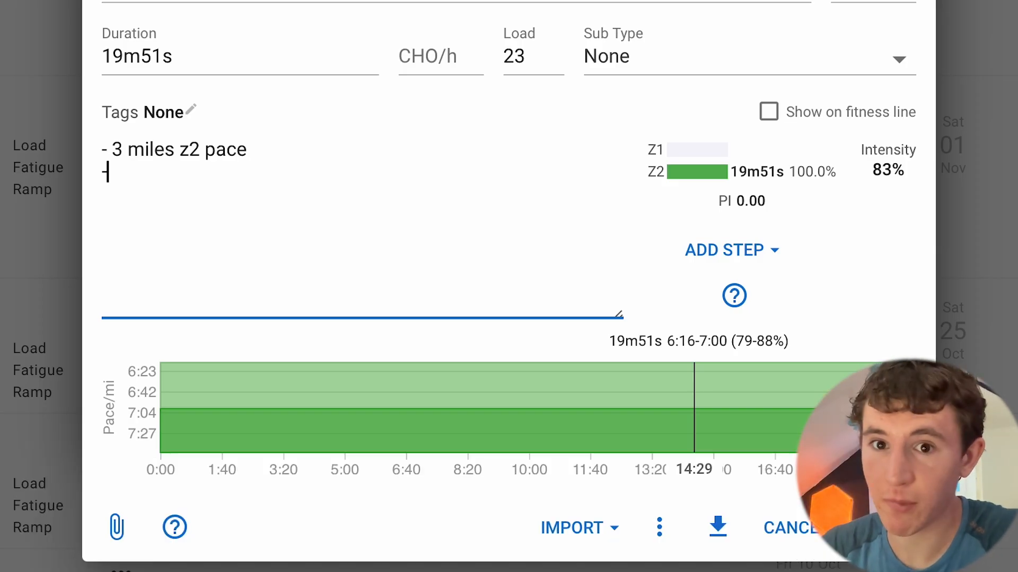
key(BackSpace)
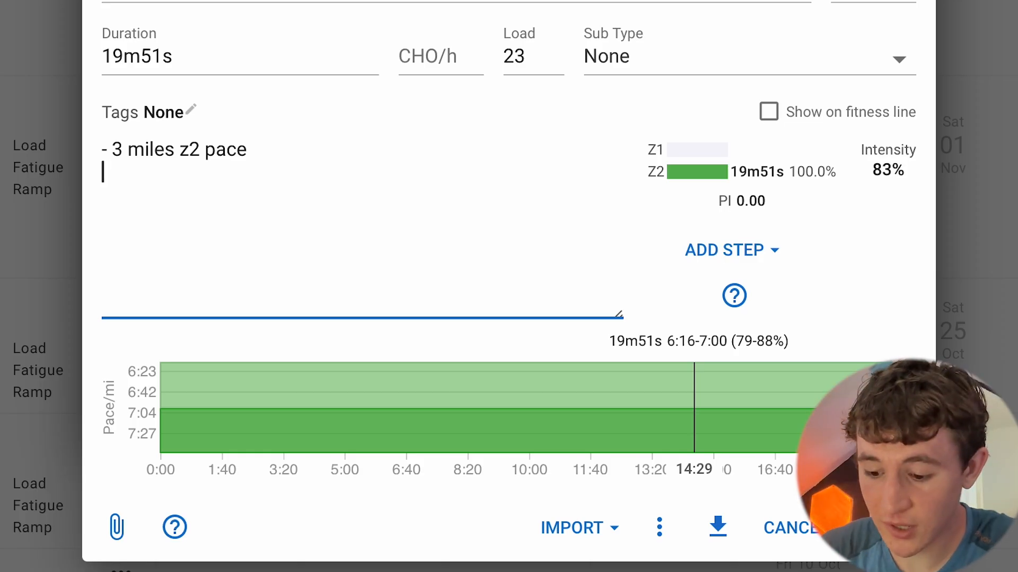
text(- 7m)
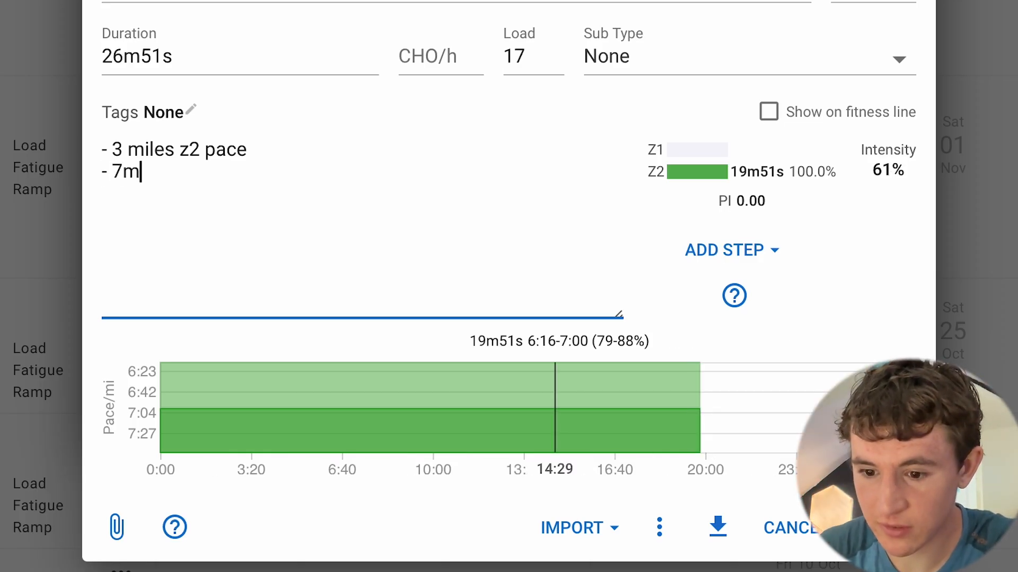
key(BackSpace)
text(m)
key(BackSpace)
text(miles z)
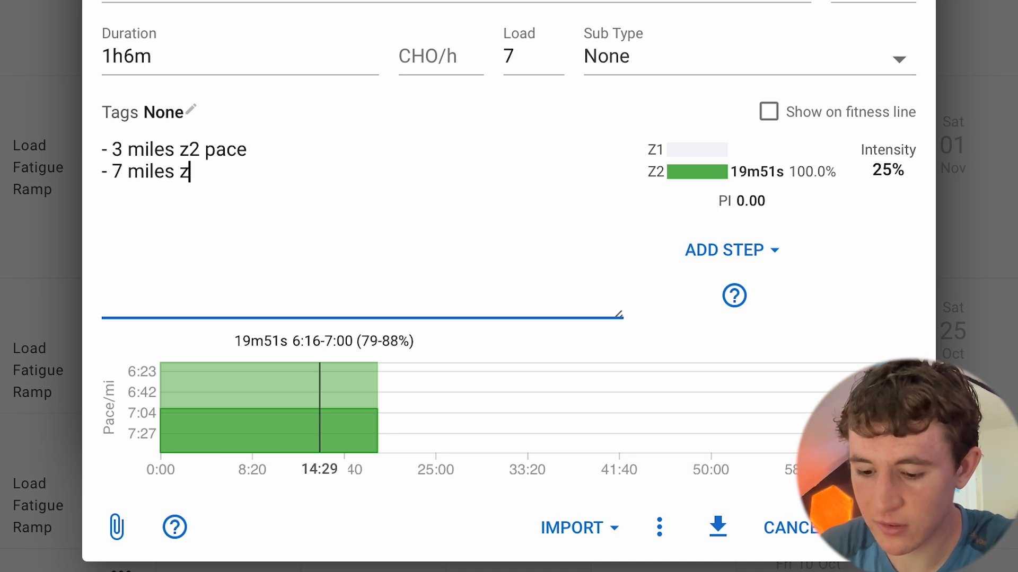
text(5)
key(BackSpace)
text(4 pace)
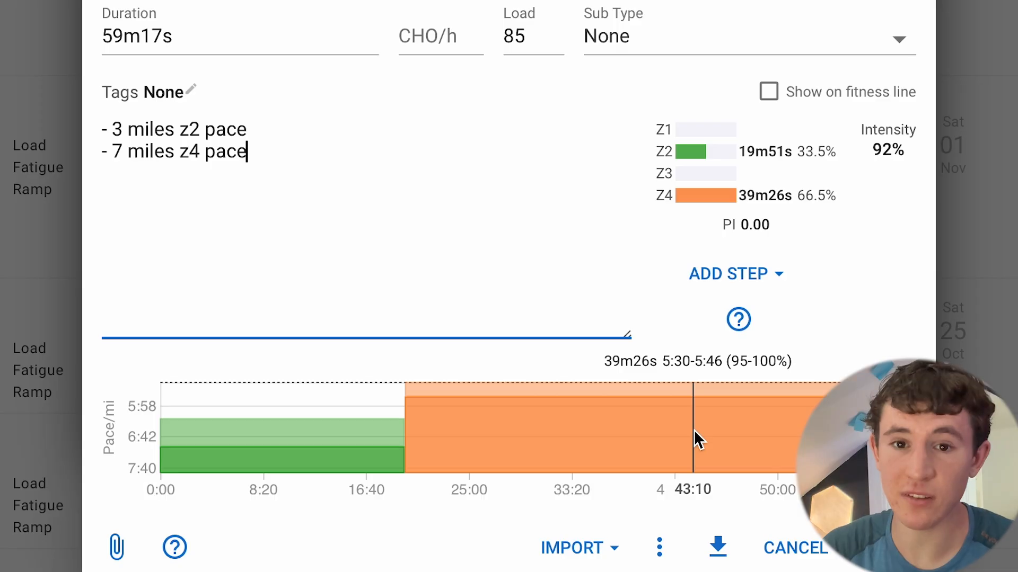
- Add the closing segment "- 2 miles z2 pace" as the third line of the workout description
key(Return)
text(- )
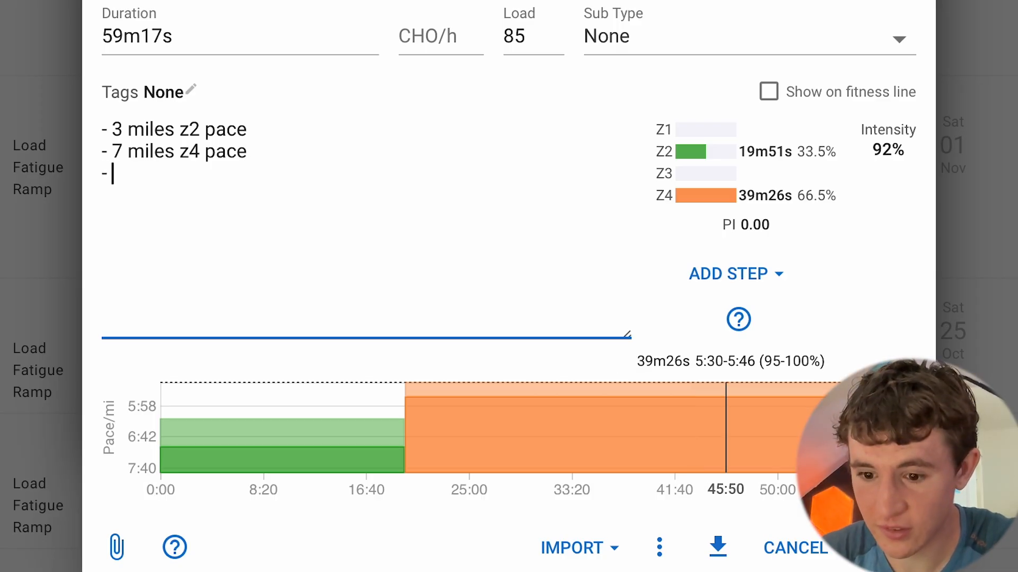
text(2 miles z)
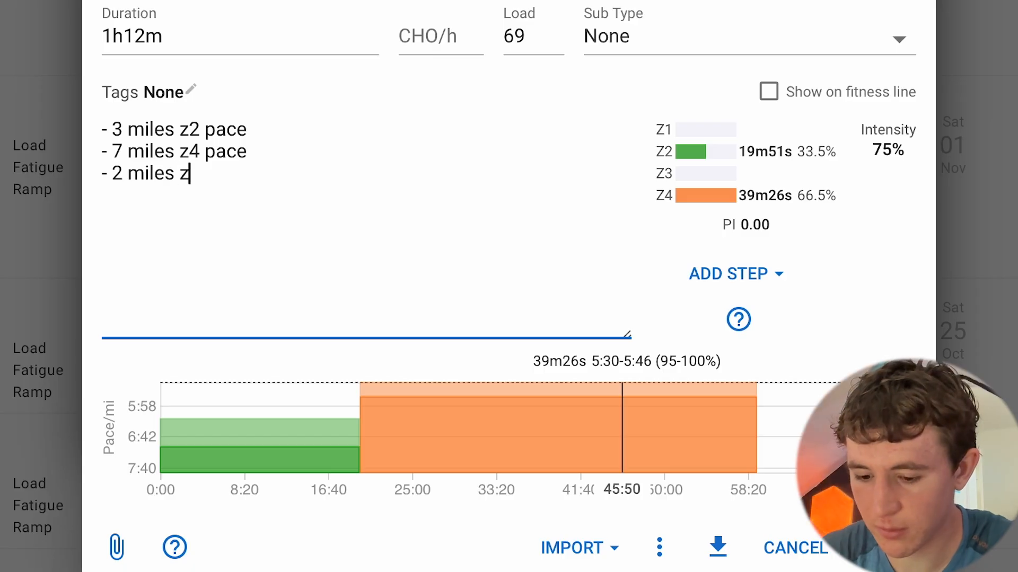
text(2 pac)
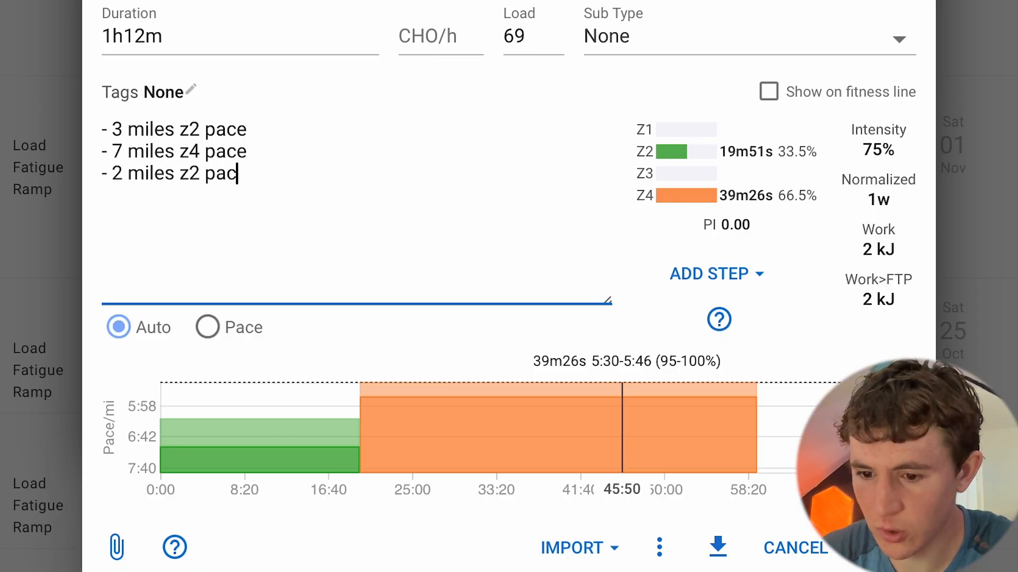
text(e)
key(Return)
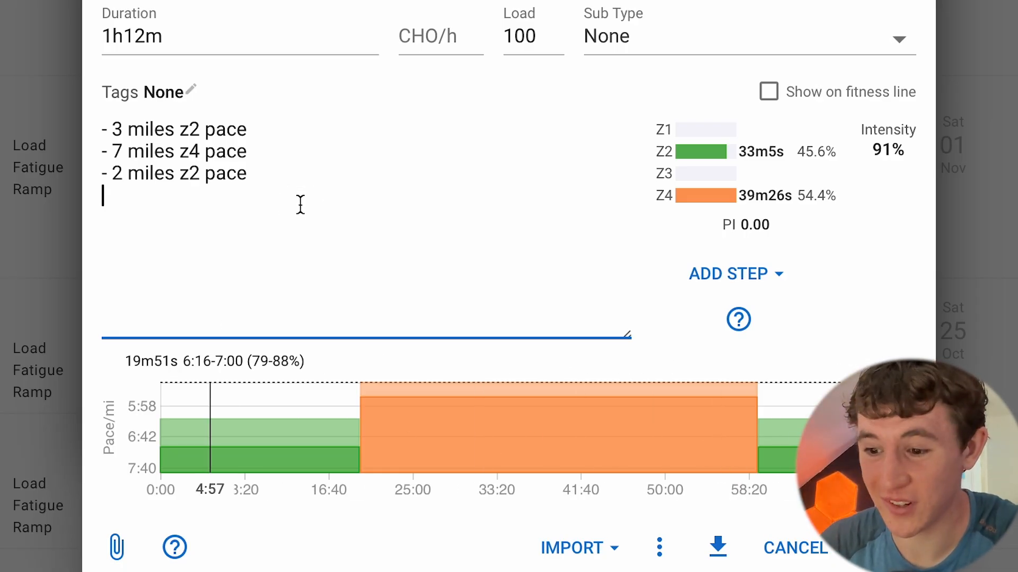
- After a blank line, add a "2x" repeat block containing "- 100 meters 15 seconds" and "- 15 seconds rest standing"
click(327, 207)
key(Return)
text(-)
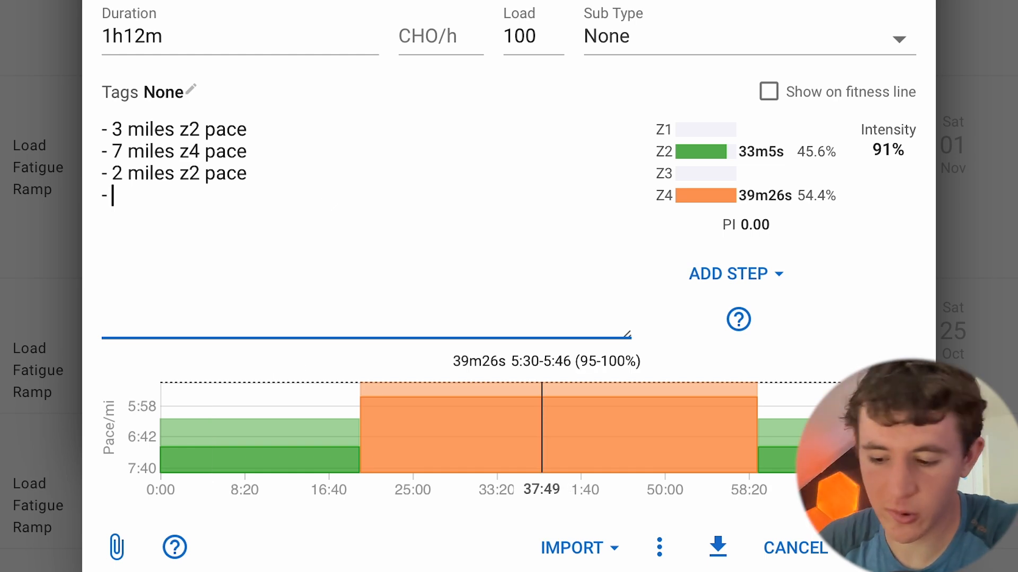
text(100m)
key(BackSpace)
text(meters 15 seconds)
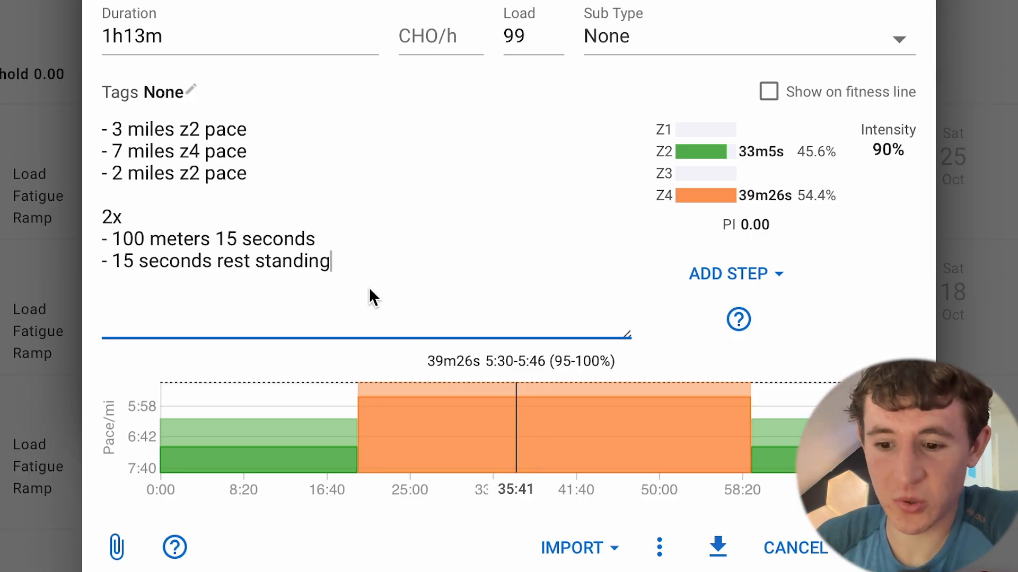
- Examine how the repeat block is written: the 2x count, the 100 meters distance and the 15 seconds time
drag(129, 216, 104, 218)
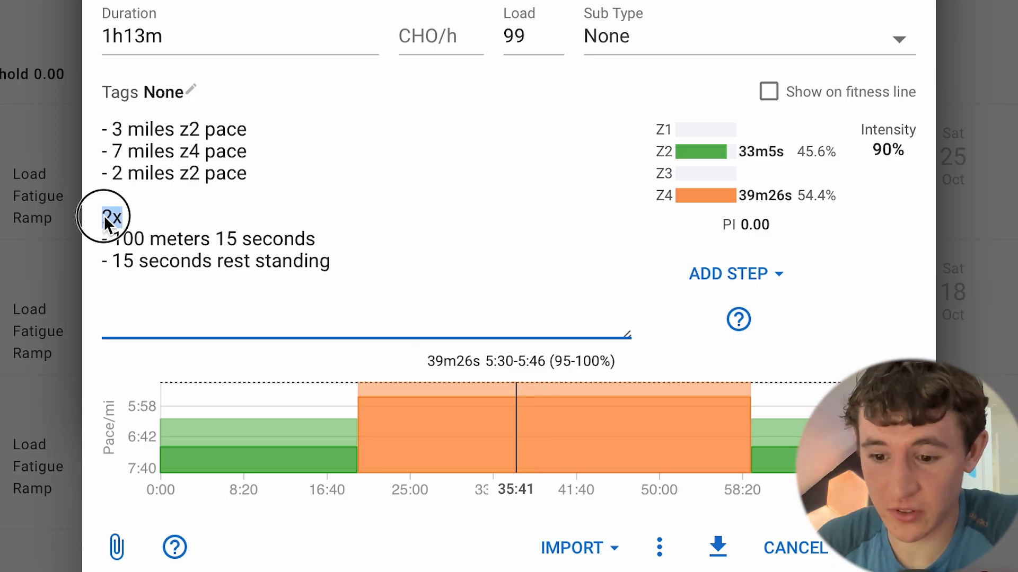
click(113, 218)
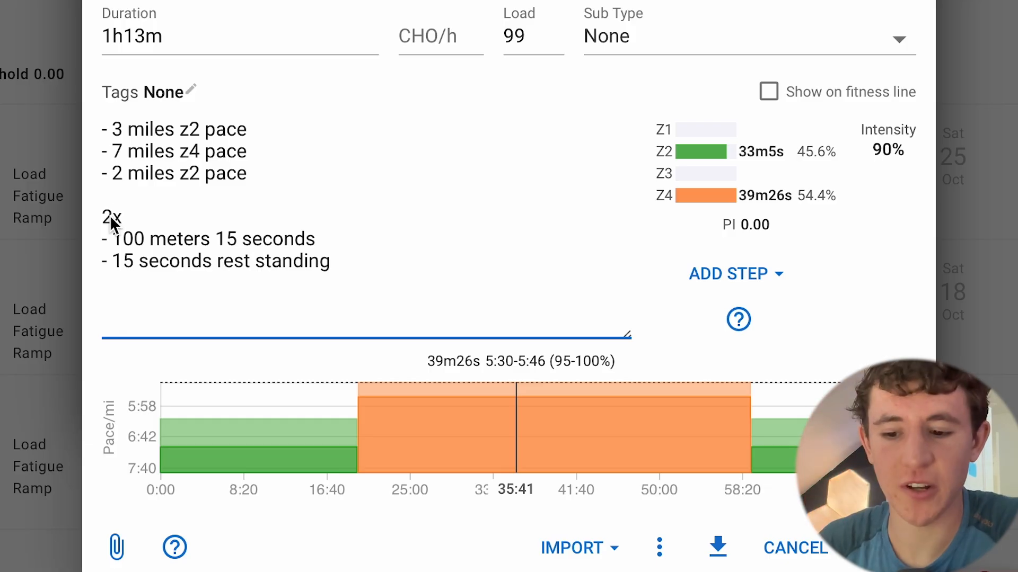
click(115, 241)
click(116, 242)
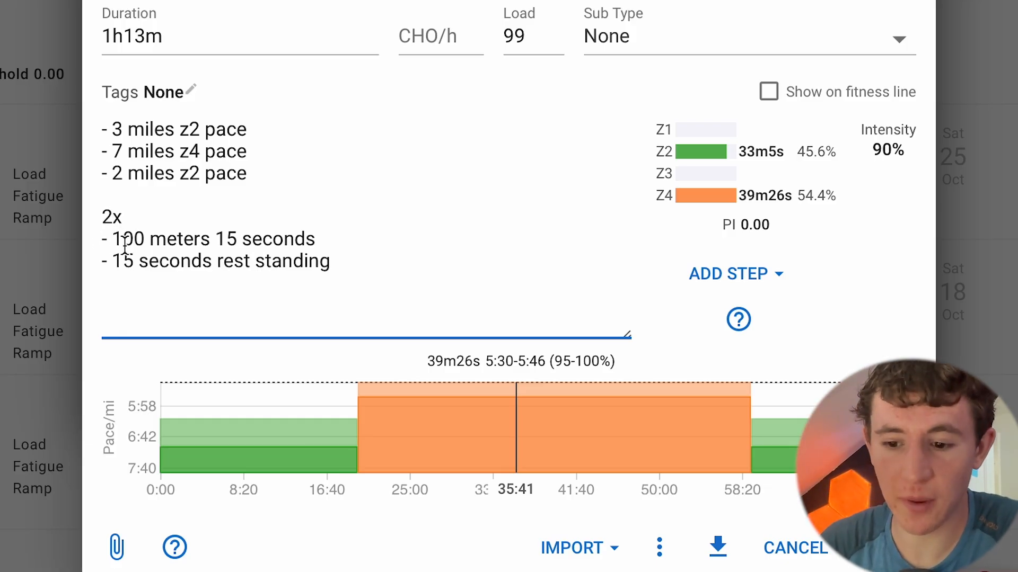
click(116, 244)
drag(116, 245, 151, 245)
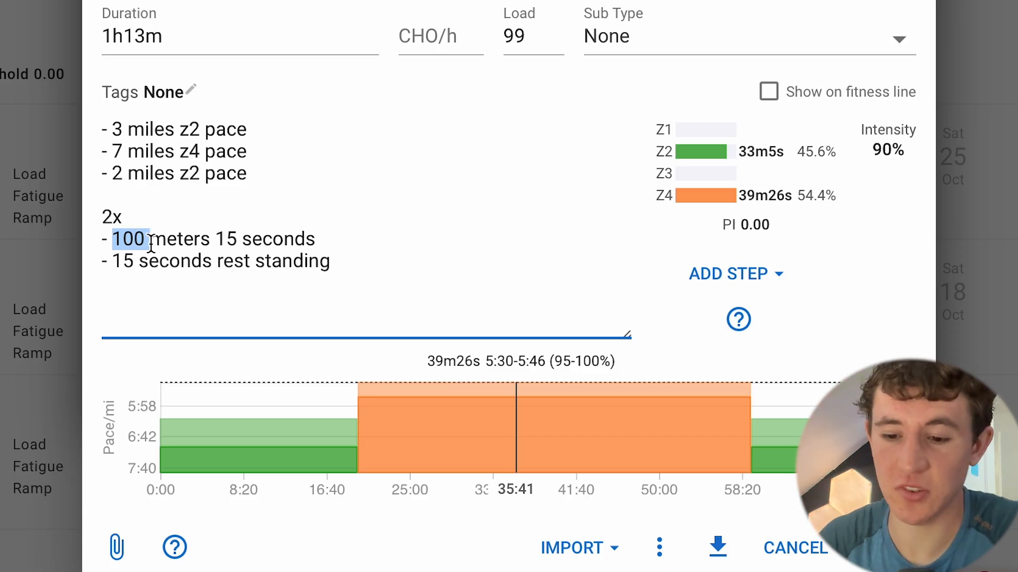
click(151, 244)
click(241, 234)
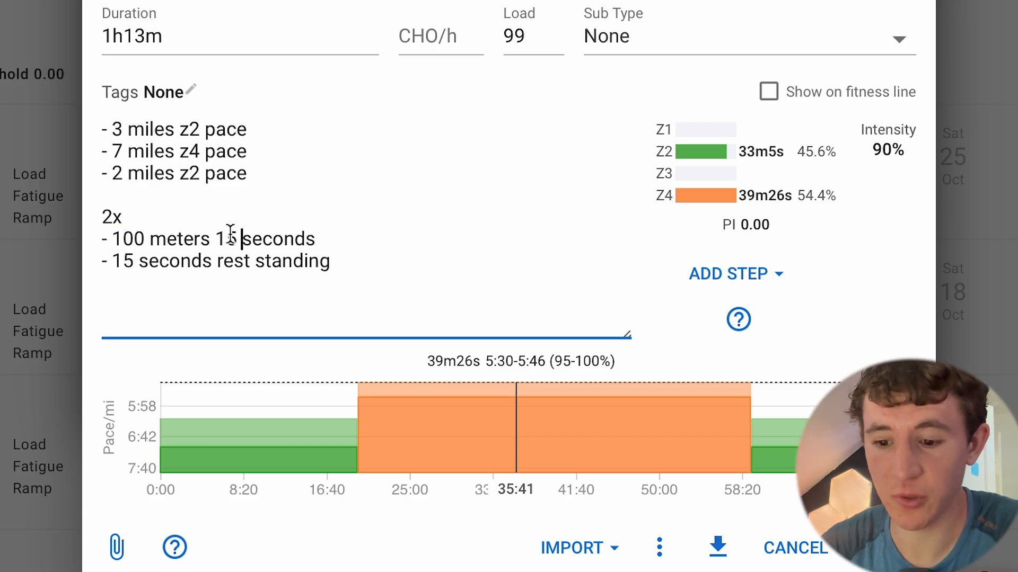
drag(148, 239, 321, 245)
click(220, 235)
- Append "z5 pace" to the 100 meters line in the repeat block
click(321, 245)
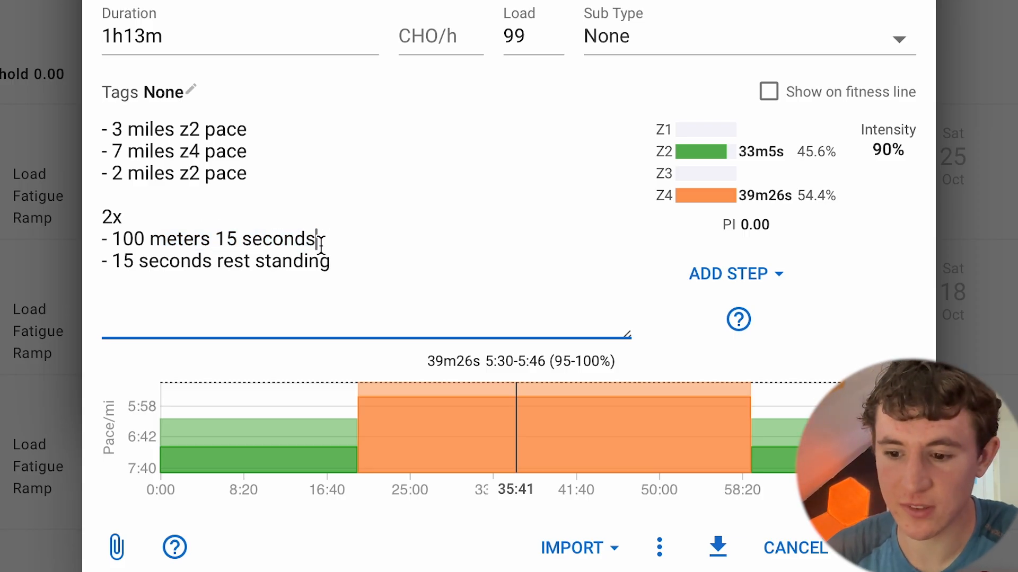
text(zz)
key(BackSpace)
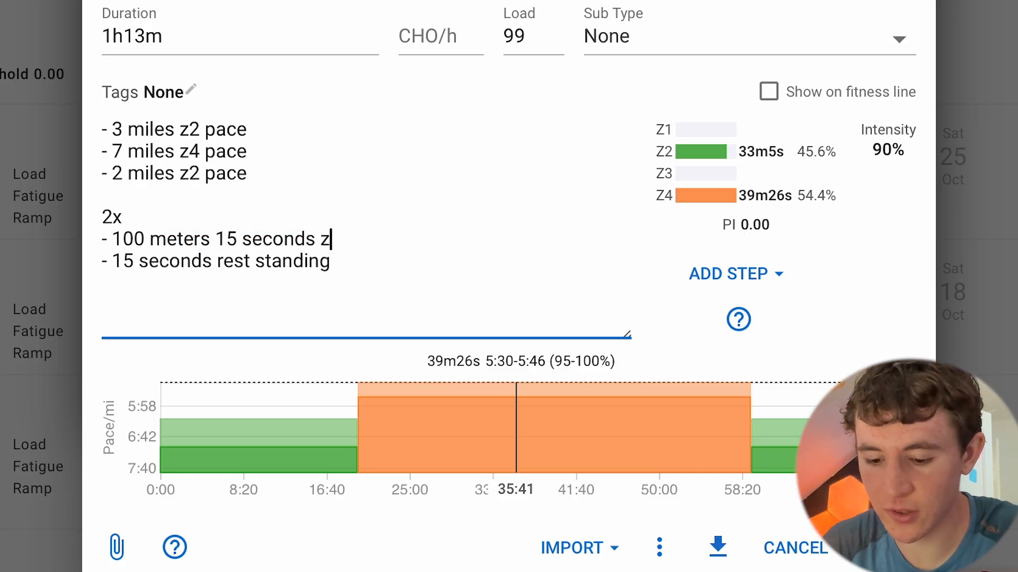
text(5 p)
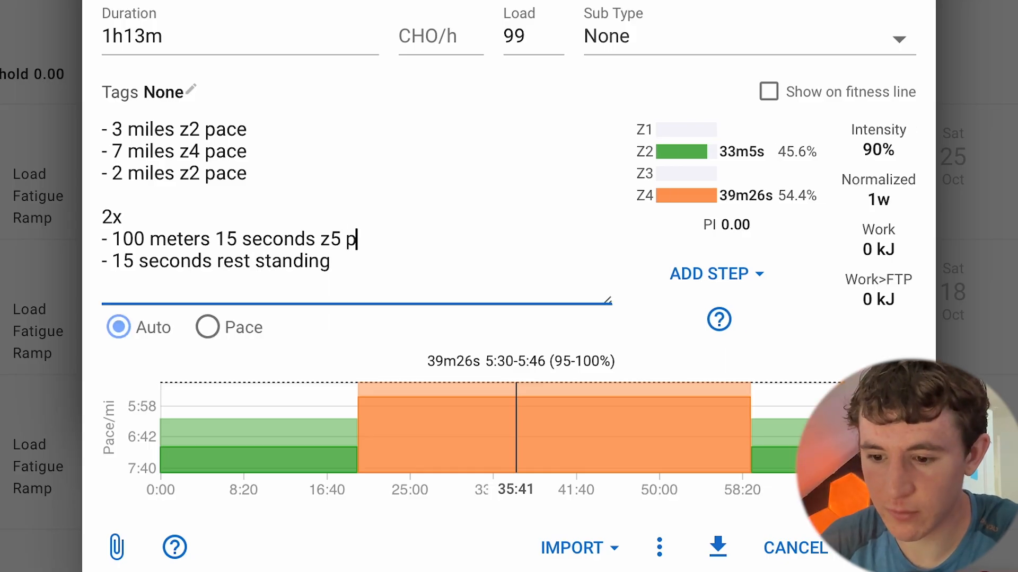
text(ace)
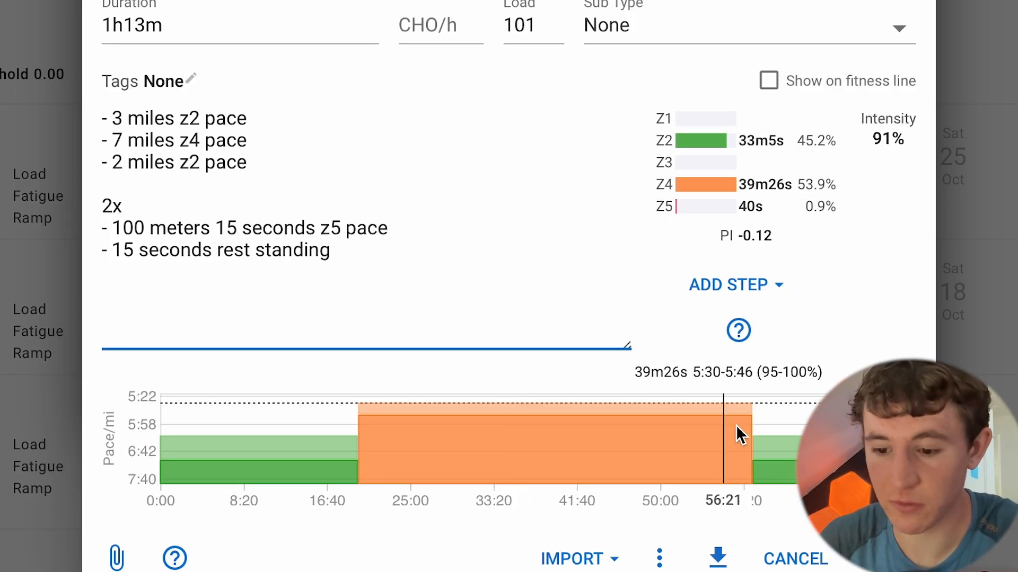
click(149, 249)
click(374, 254)
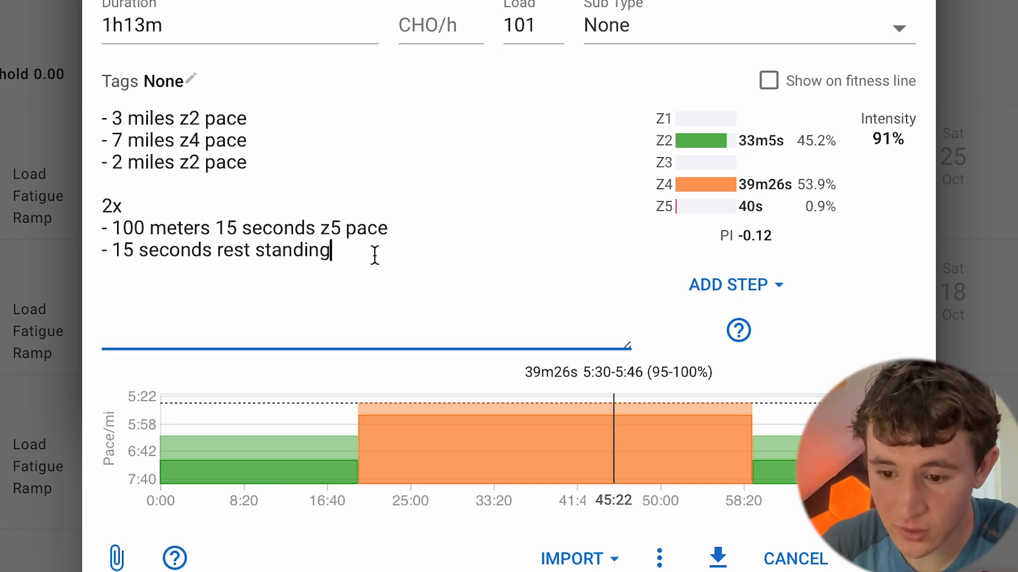
drag(329, 253, 347, 245)
click(167, 249)
click(332, 234)
click(331, 246)
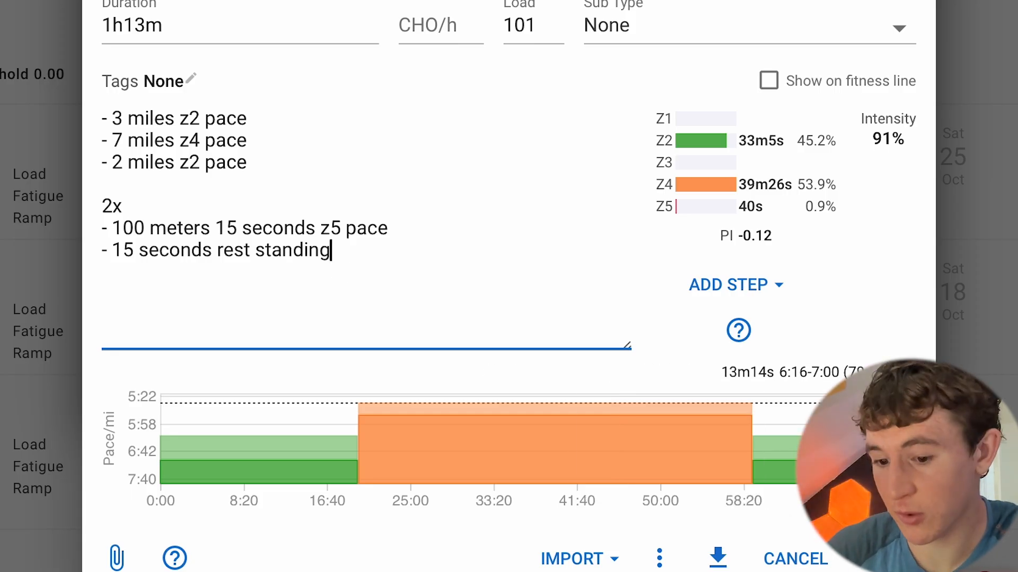
- Save the Steady workout on 30 Oct 2025 and copy it to 29 Oct and 22 Oct
click(881, 558)
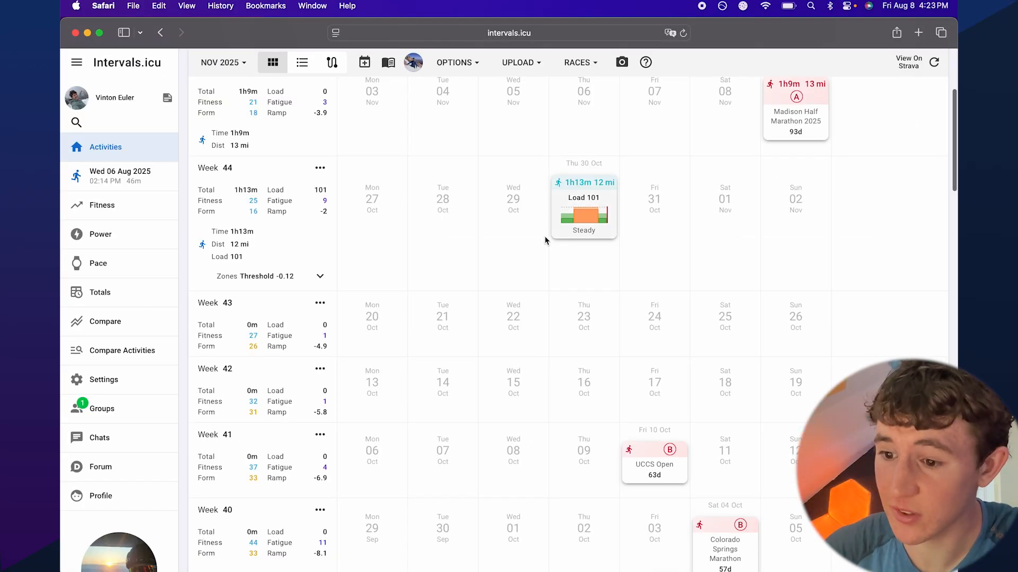
drag(574, 220, 506, 215)
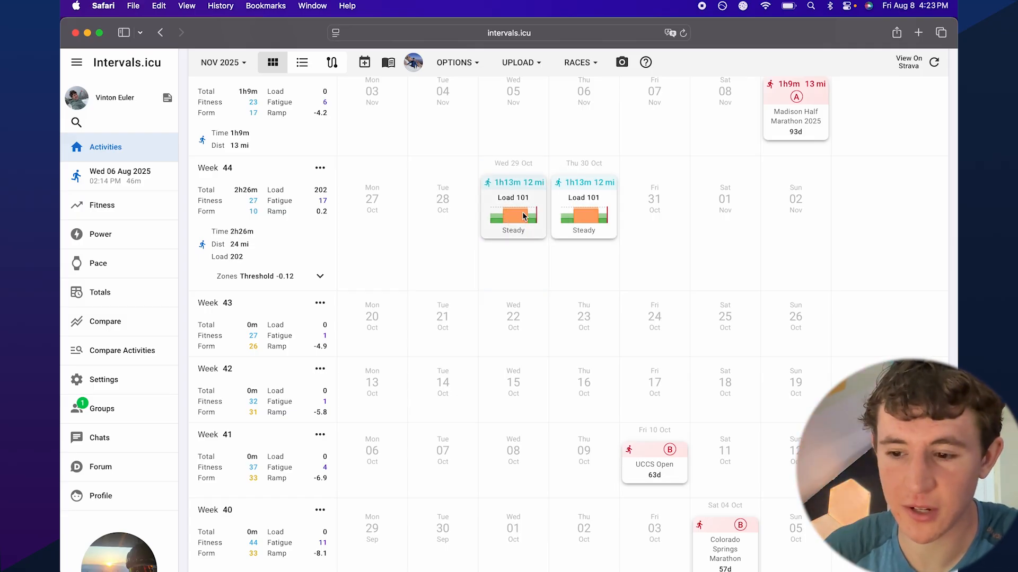
drag(522, 217, 521, 331)
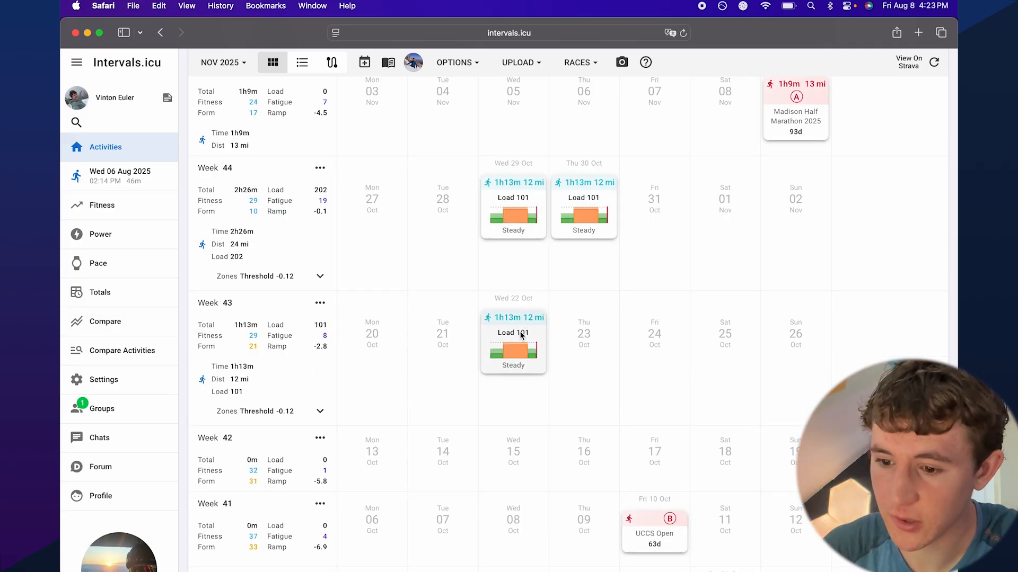
- Start a run workout named "track 400s" on 24 Oct 2025
click(656, 341)
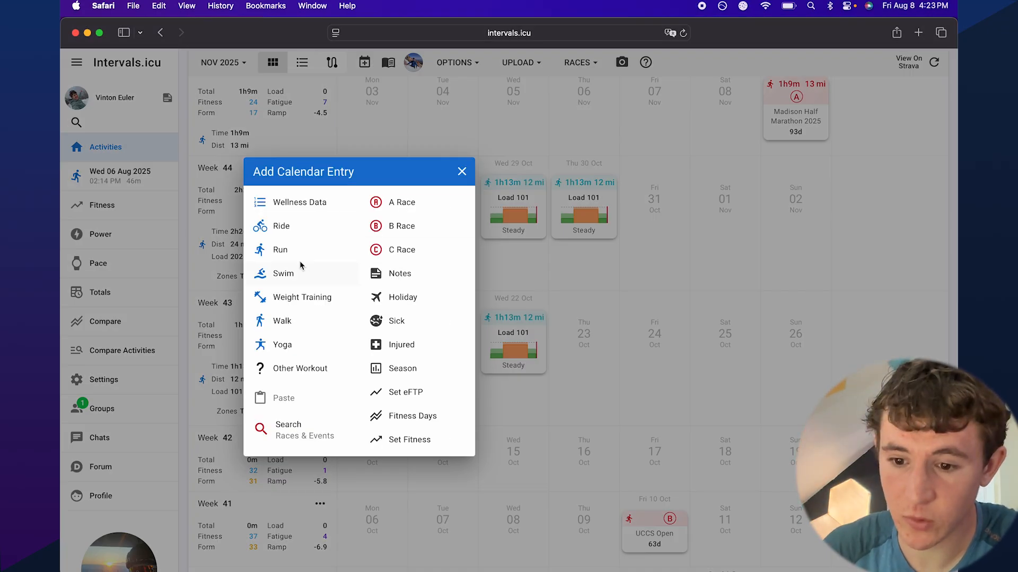
click(279, 250)
click(404, 329)
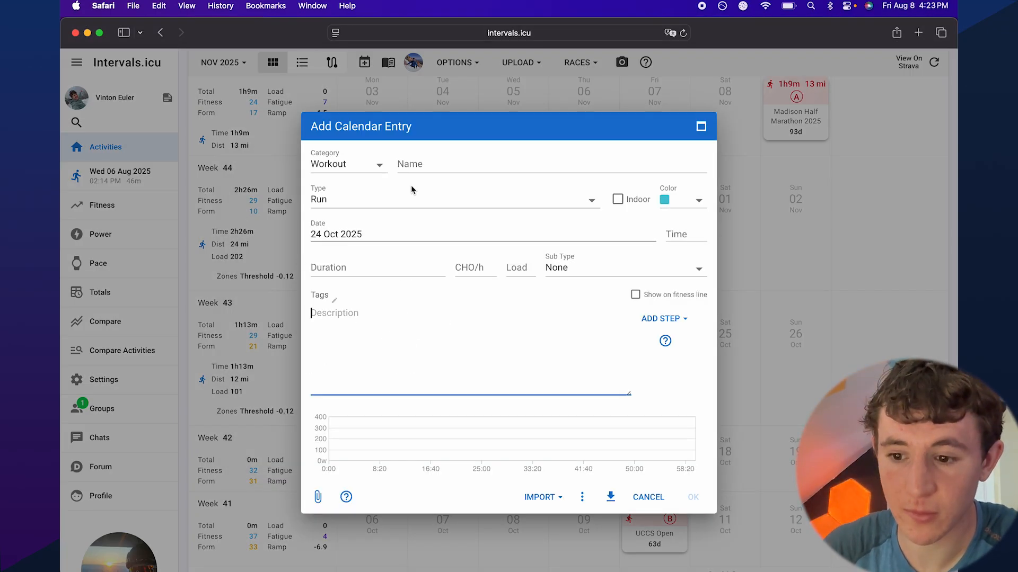
click(425, 159)
click(371, 346)
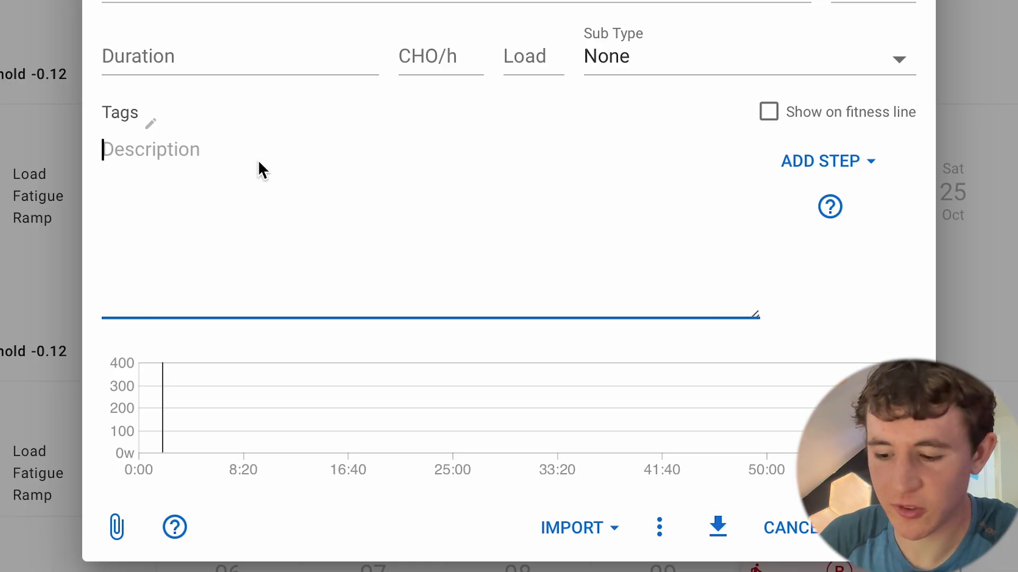
- Write the warm-up line "- 2 miles wu z1 pace" in the description, followed by a blank line
text(-)
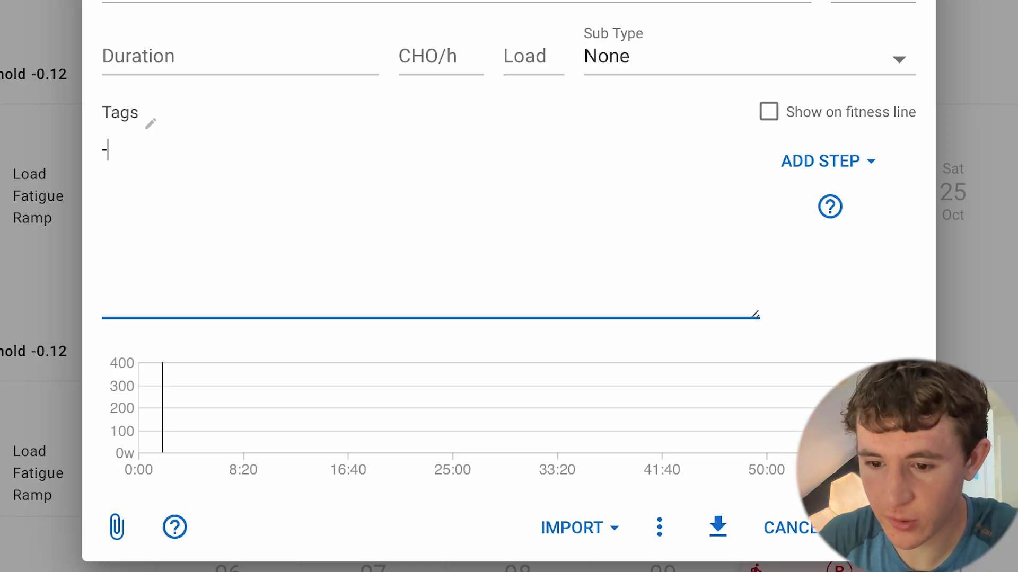
text( 2 miles)
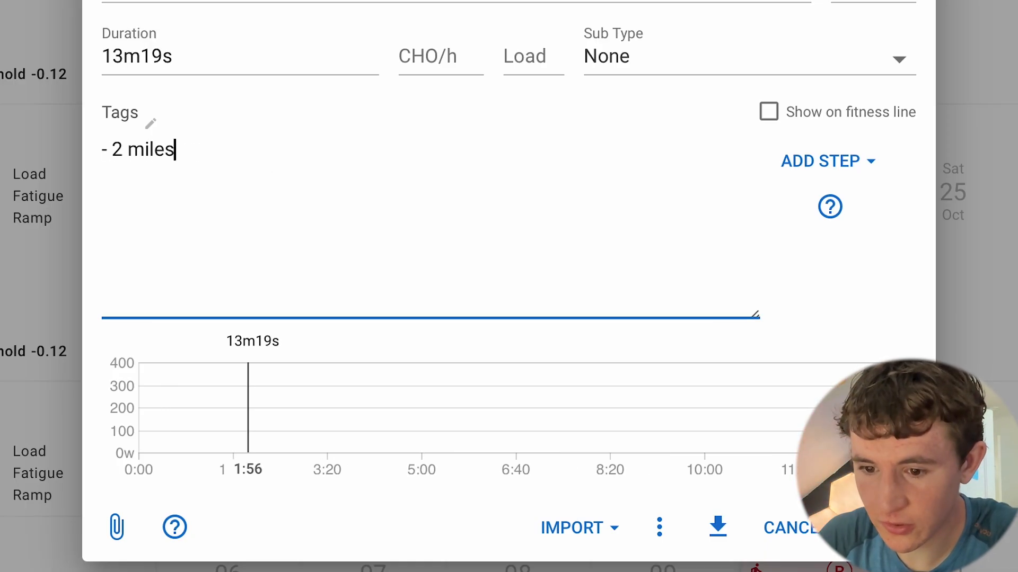
text( wu z1 pace)
key(Return)
text(d)
key(BackSpace)
text(4)
key(BackSpace)
key(Return)
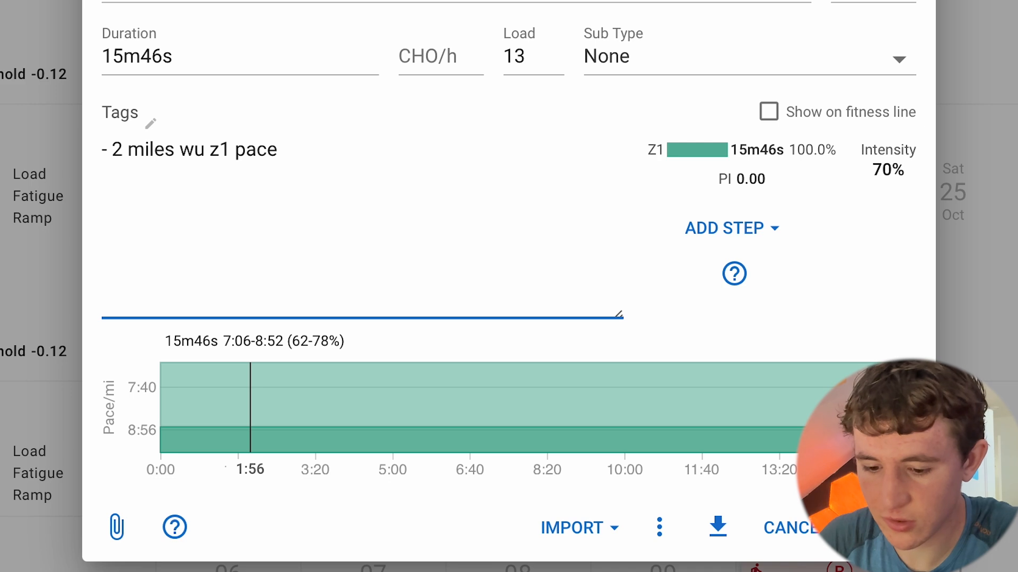
- Add a "4x" block containing "- 400 meters z5 pace", "- standing rest 15s", "- jogging rest 70s z1 pace" and "- standing rest 15s"
text(4x)
key(Return)
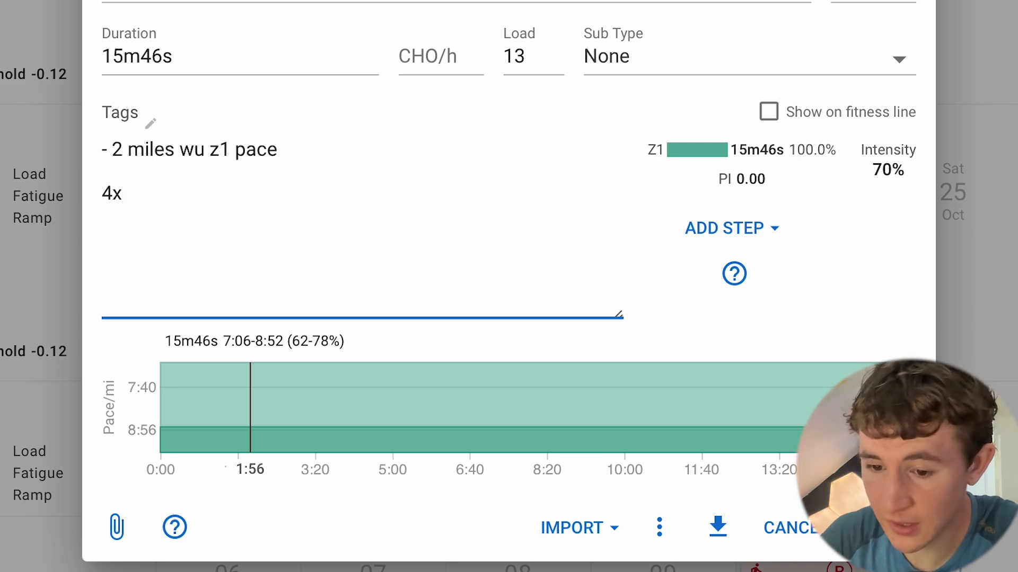
text(- 400 meters z5 pace)
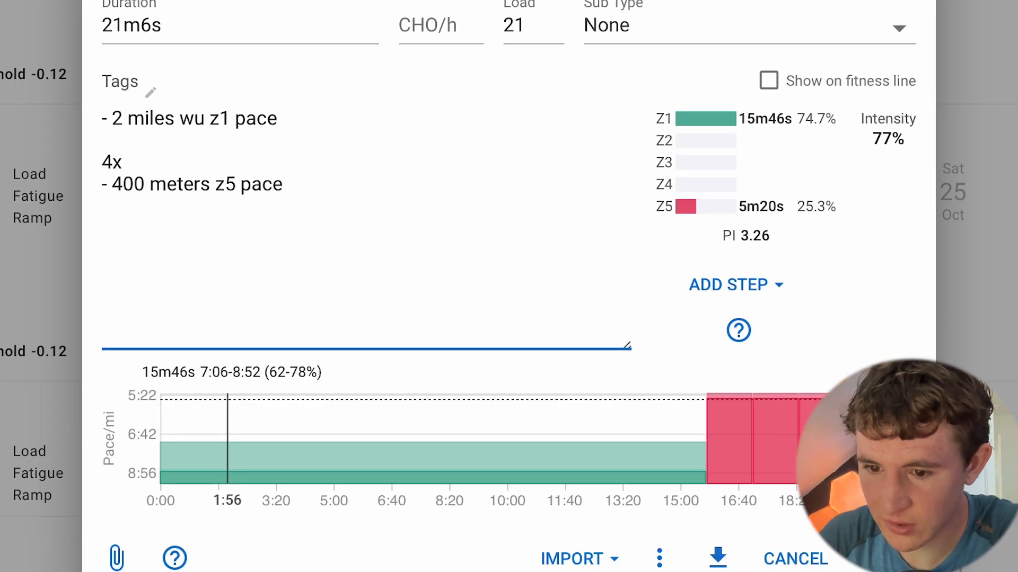
key(Return)
text(- )
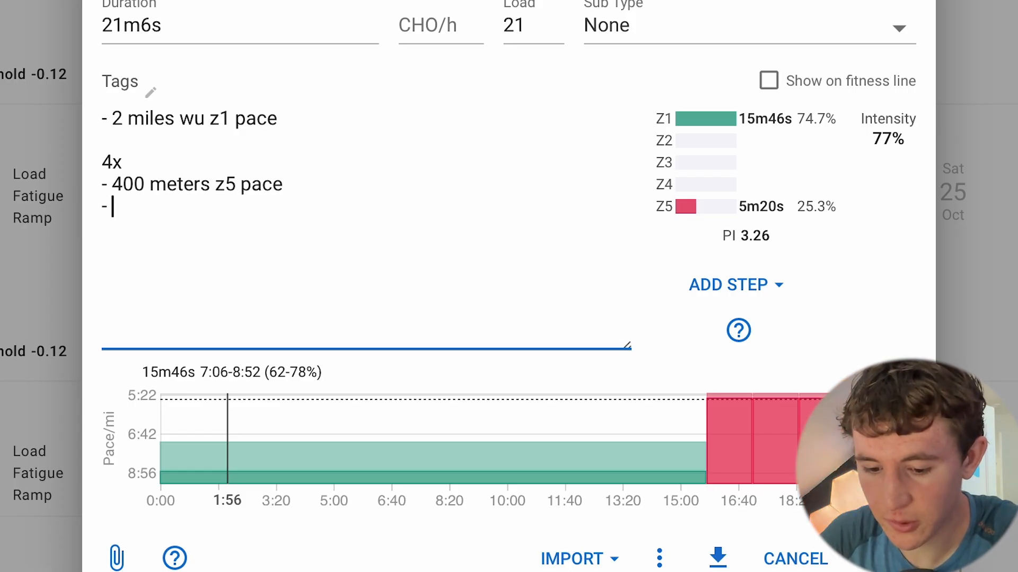
text(15)
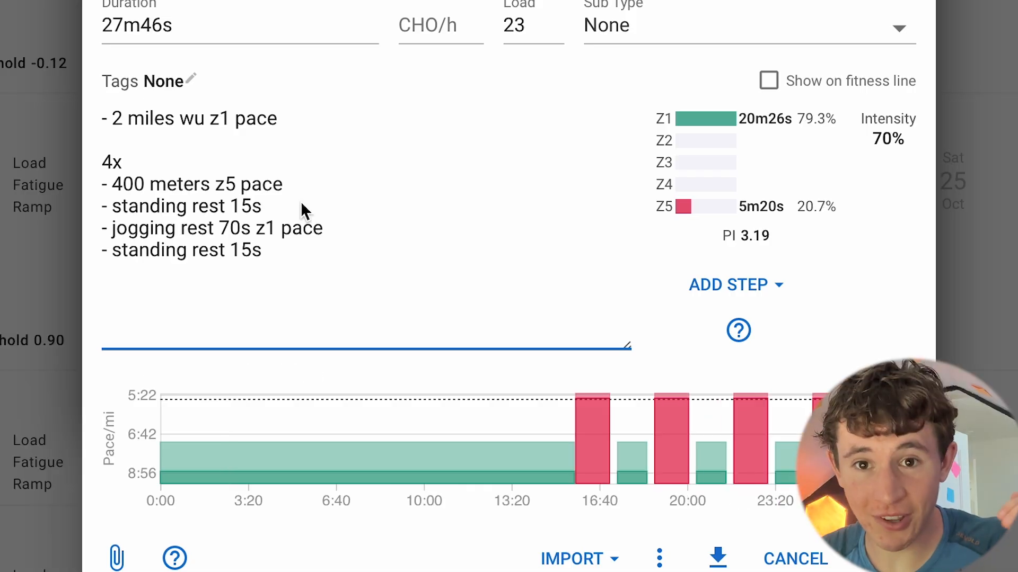
- Examine how the standing rest and jogging rest lines of the 4x block are written and charted
click(112, 202)
drag(113, 202, 252, 206)
click(268, 206)
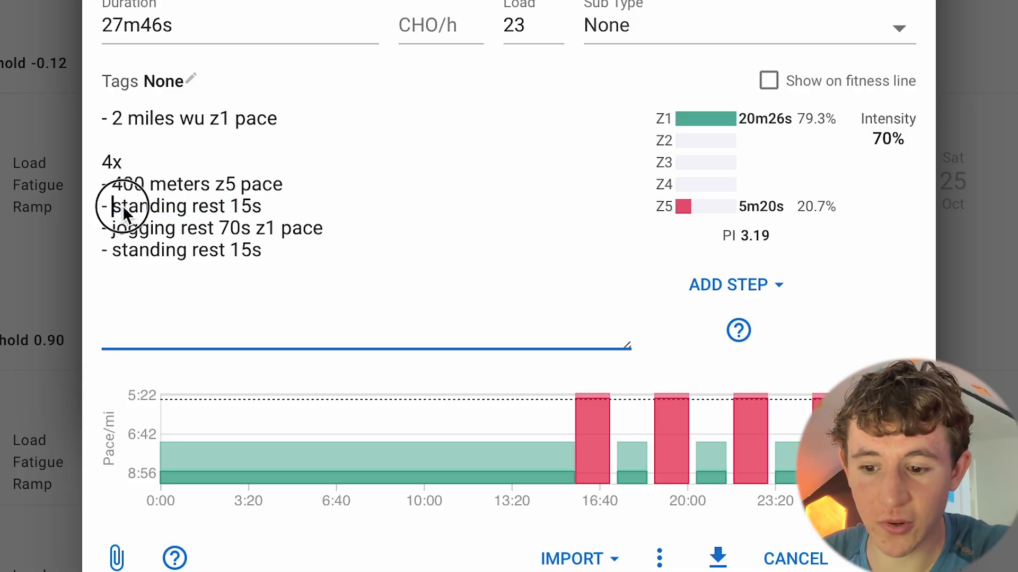
drag(123, 208, 207, 211)
click(271, 207)
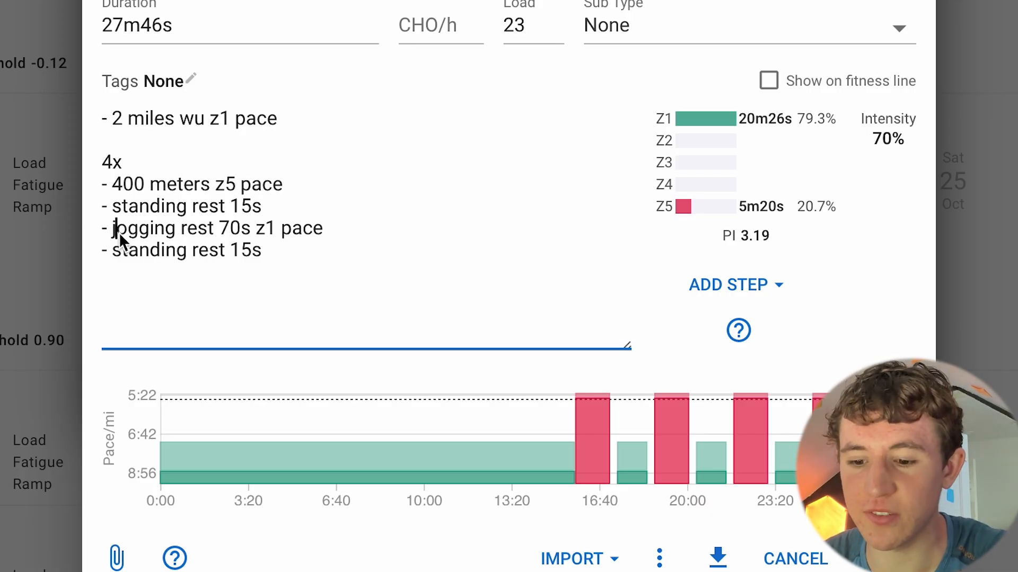
drag(121, 236, 265, 234)
click(267, 233)
click(247, 234)
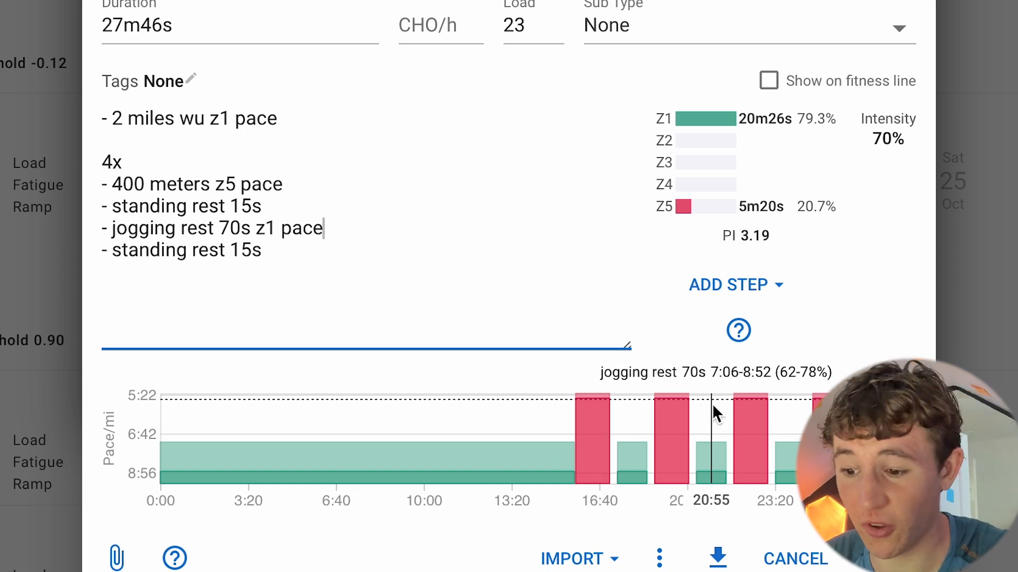
click(419, 297)
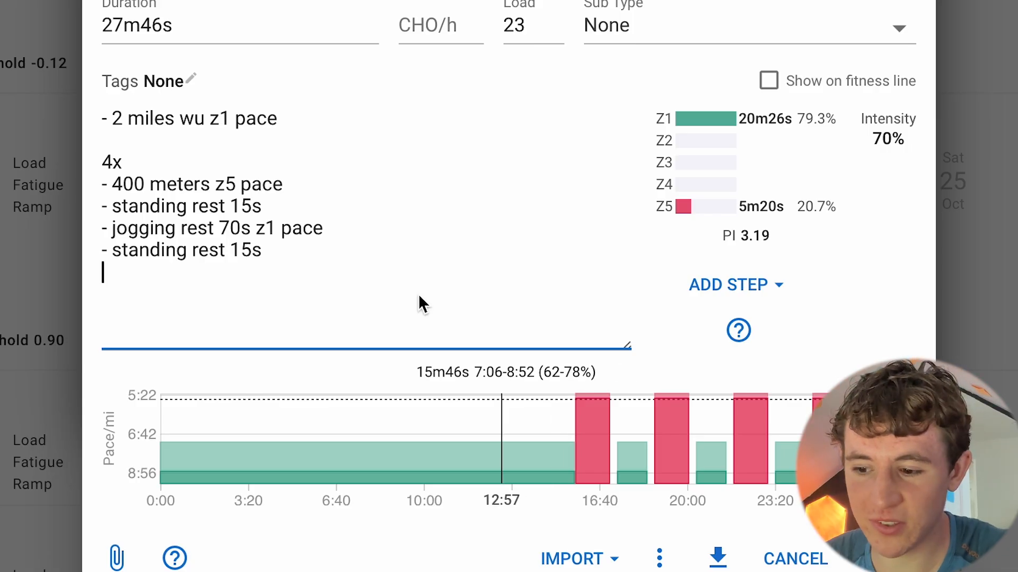
click(341, 256)
click(116, 267)
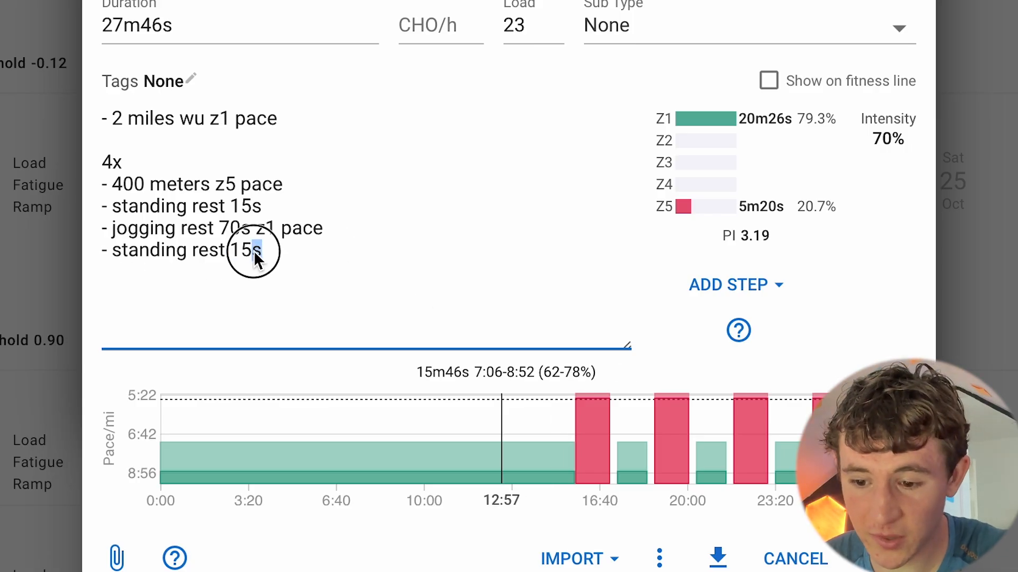
- Add the cool-down line "- 2 miles z1 pace" after a blank line and save the track 400s workout
click(278, 279)
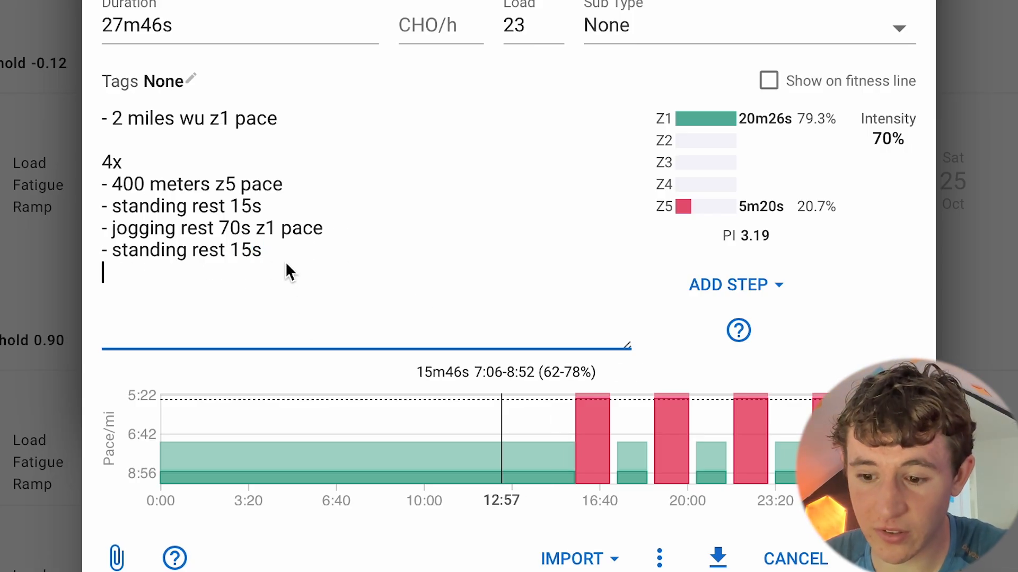
key(Return)
text(- 2 mile )
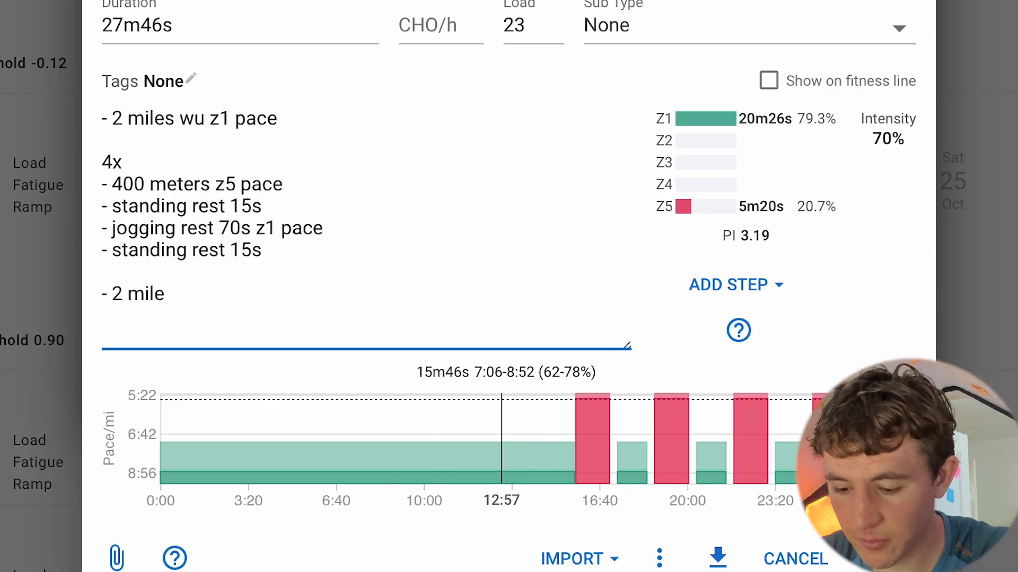
text(cd z1 pa)
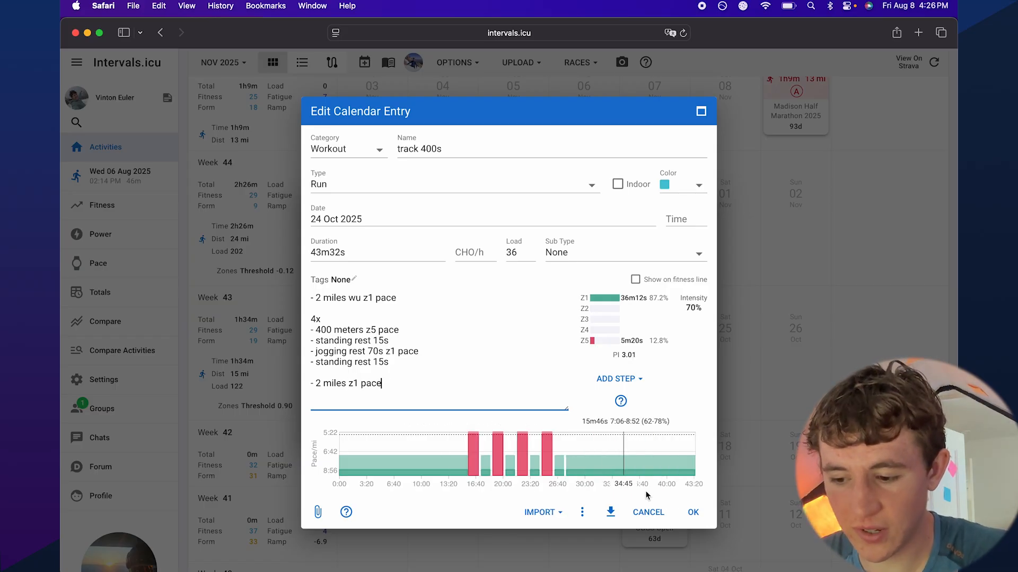
click(693, 512)
- Copy the track 400s workout to 1 Nov and move the Steady workout from 29 Oct to 28 Oct
drag(653, 342, 718, 246)
drag(514, 212, 440, 208)
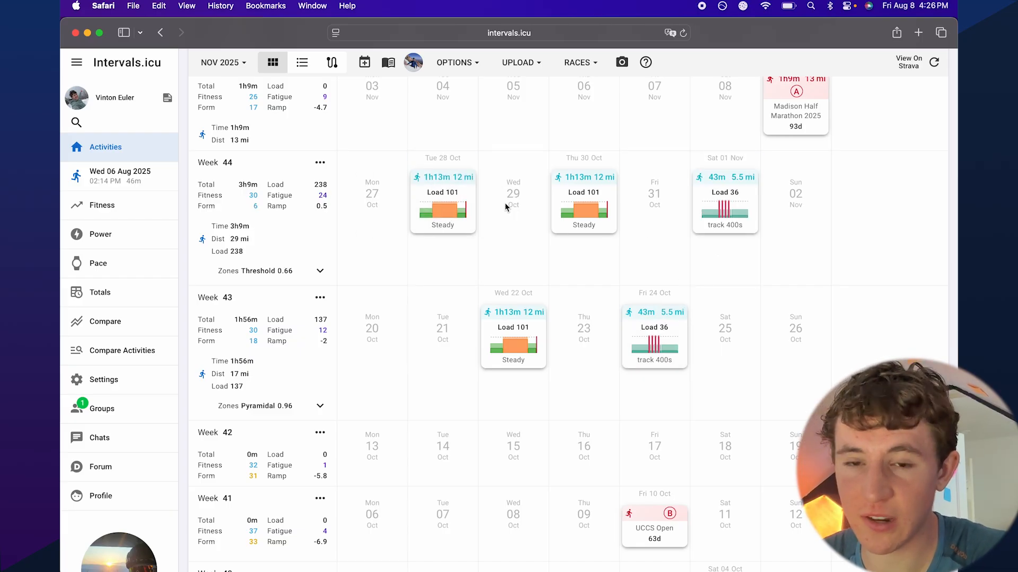
- Create and save a run workout named "Easy" on 29 Oct 2025 with the line "- 7 miles z2 pace"
click(505, 206)
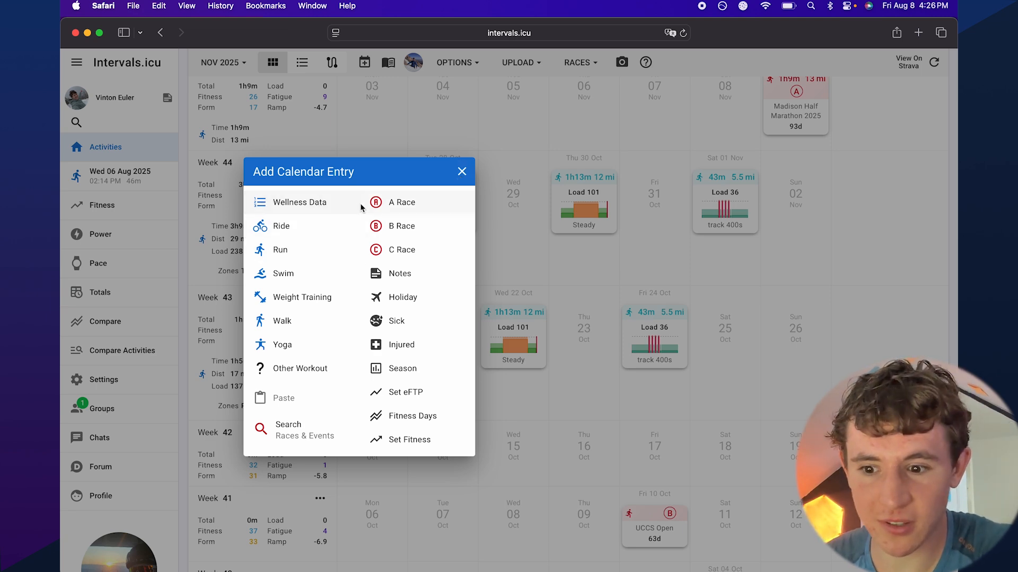
click(318, 249)
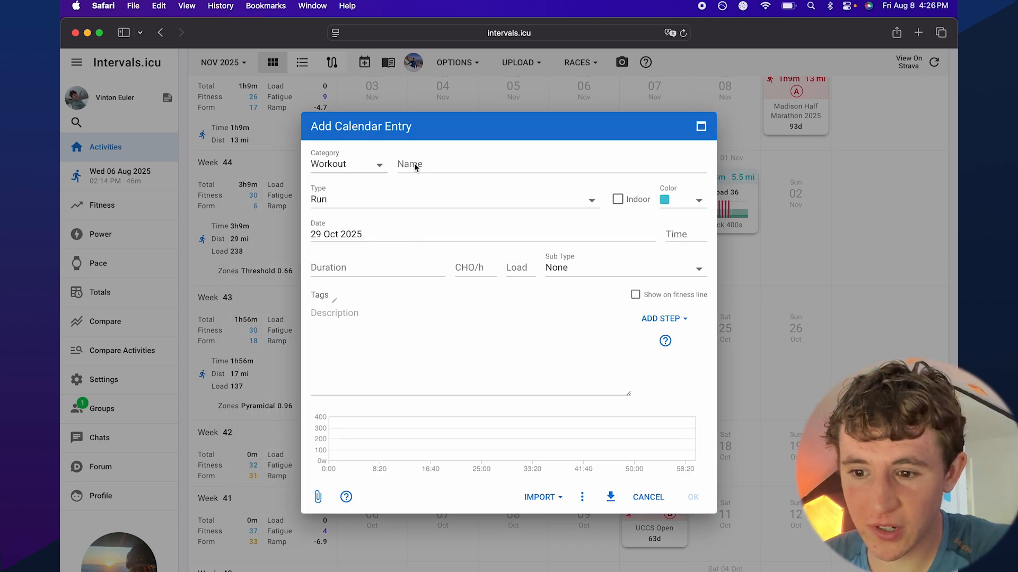
click(419, 166)
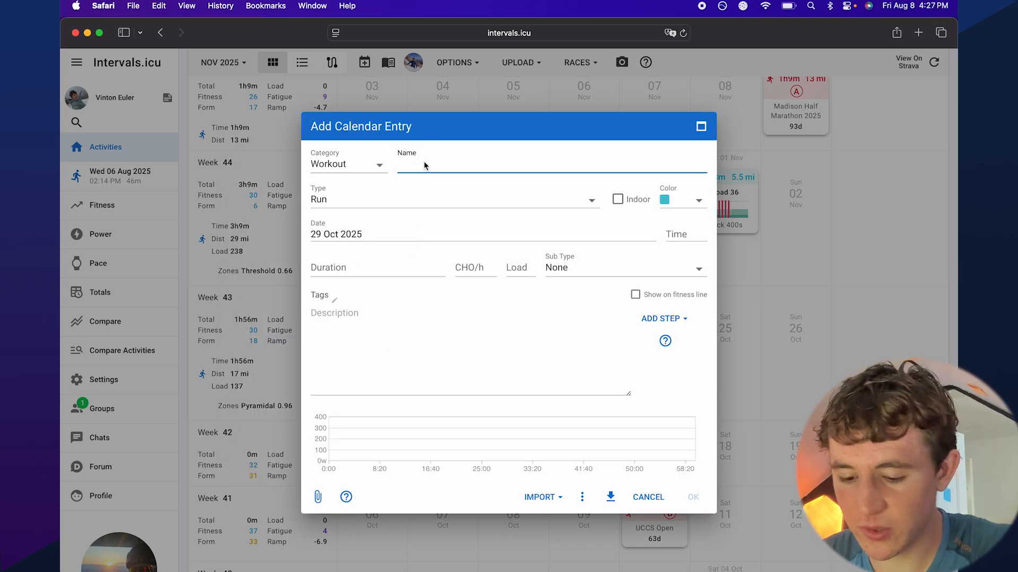
text(Easy)
click(401, 385)
text(- 7 miles z)
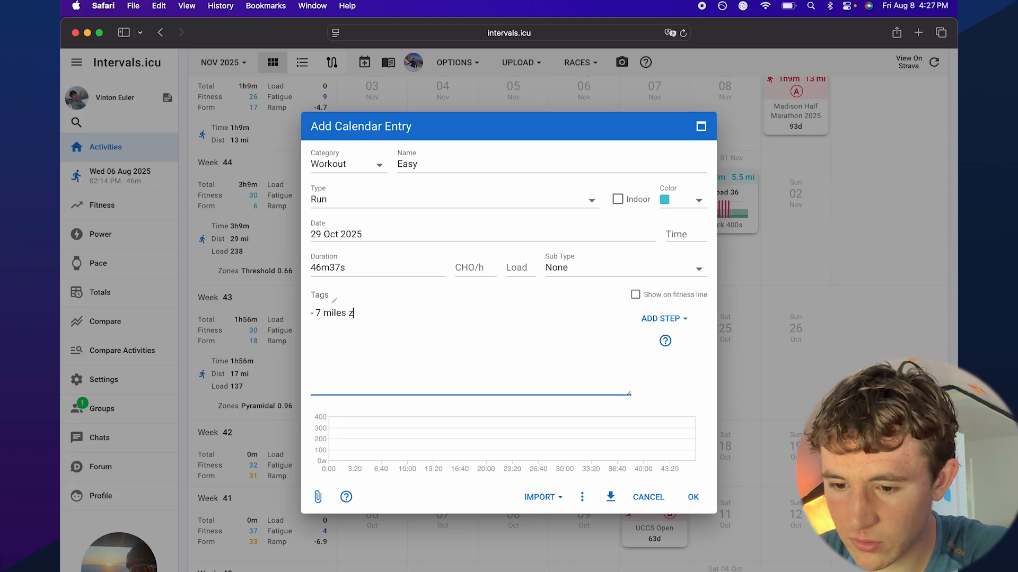
text(2 pace)
click(693, 496)
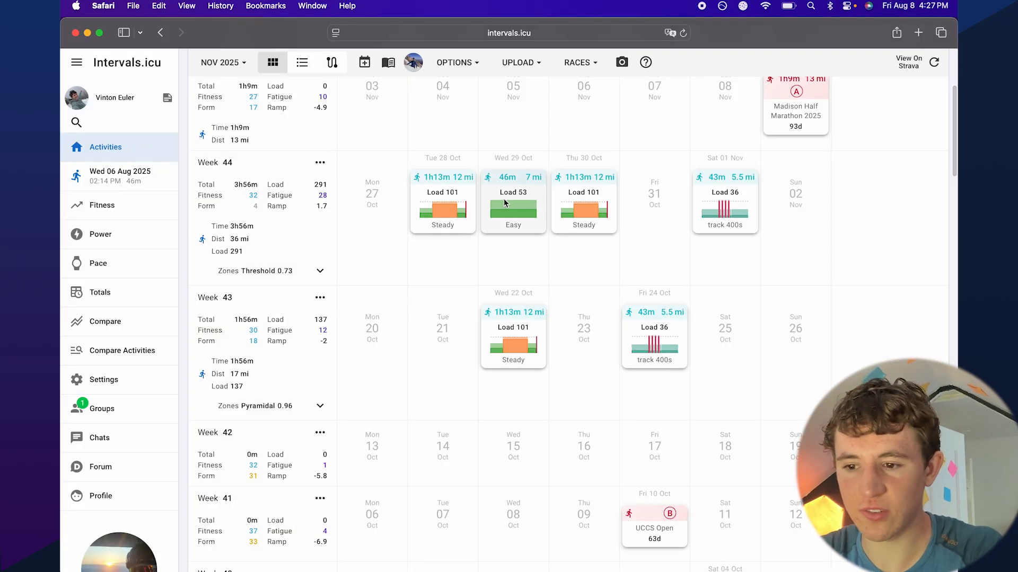
- Copy the Easy workout from 29 Oct to 31 Oct, 2 Nov and 27 Oct
right_click(503, 198)
click(656, 194)
drag(506, 220, 663, 221)
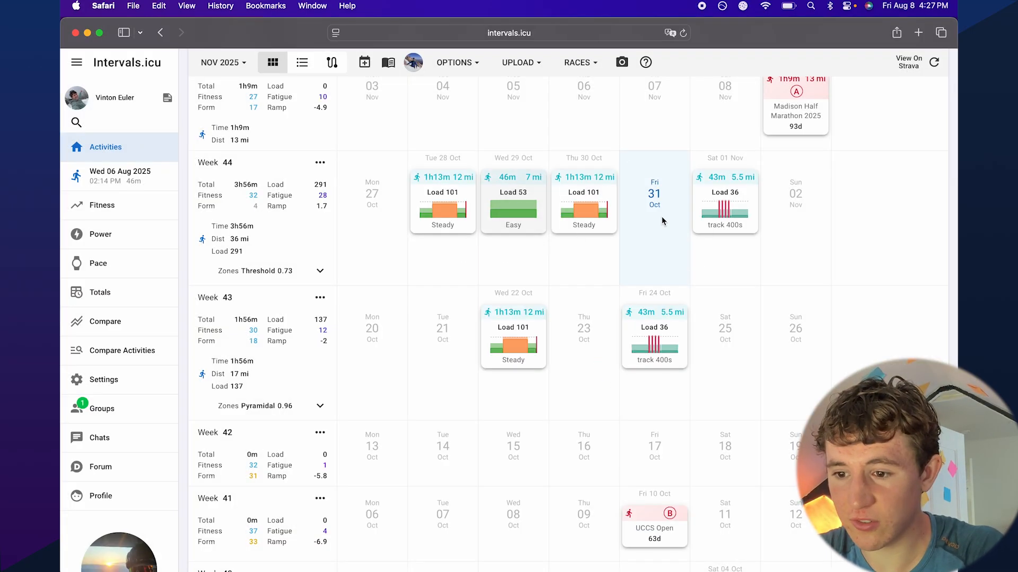
click(790, 211)
click(333, 208)
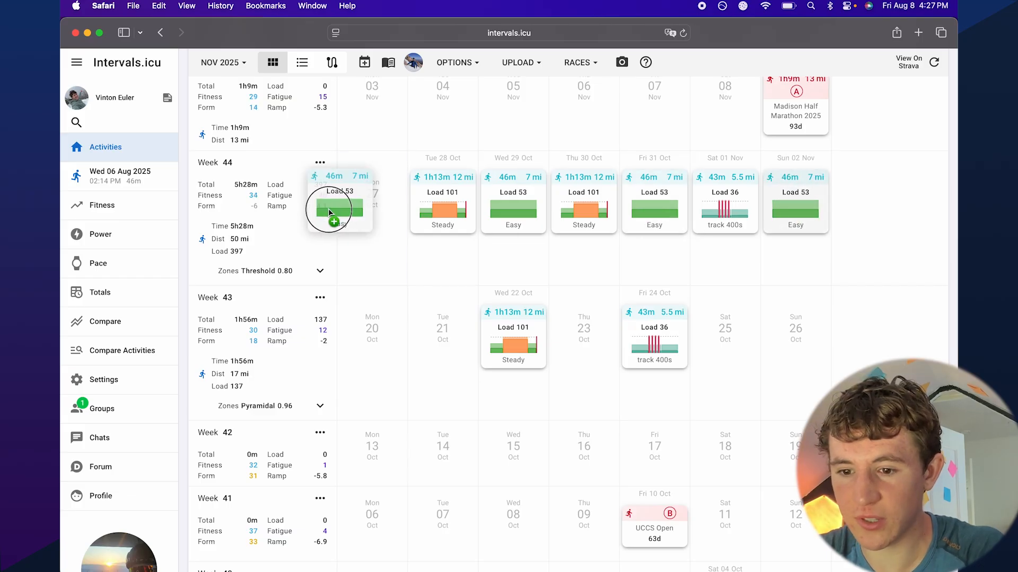
- Copy the full description of the 28 Oct Steady workout into a new run entry on 21 Oct 2025
click(435, 201)
click(656, 422)
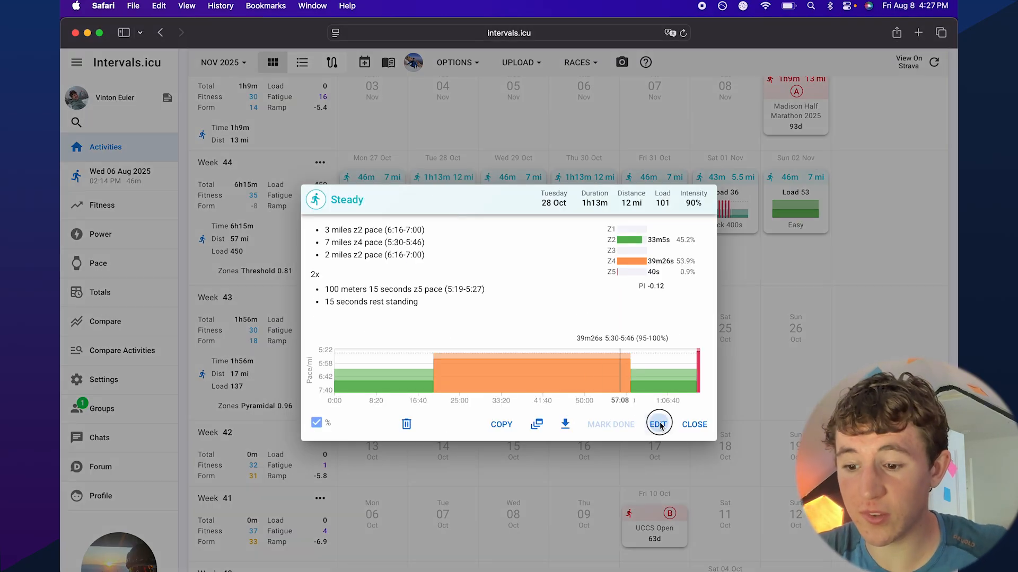
drag(459, 365, 283, 258)
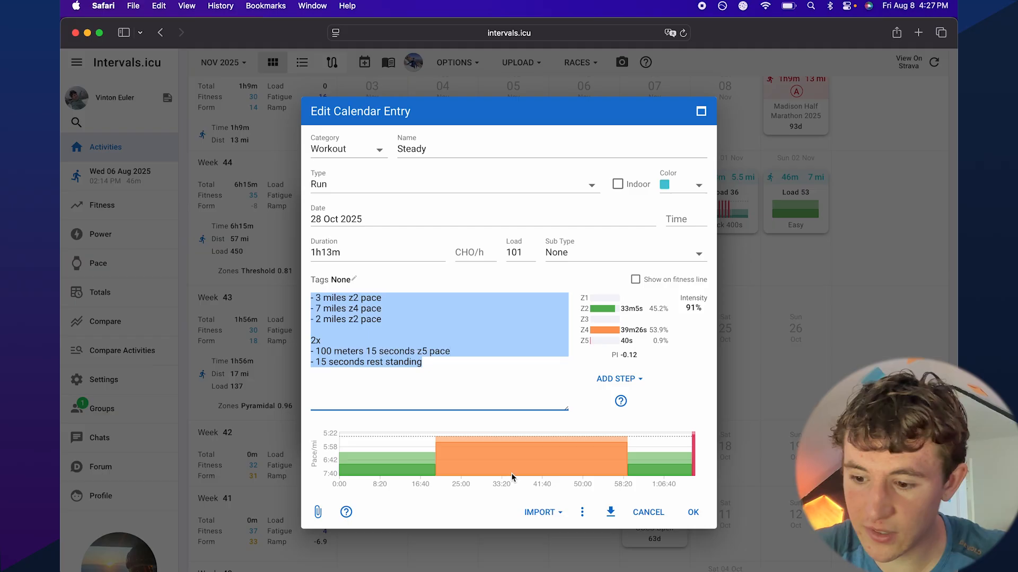
click(693, 512)
click(692, 423)
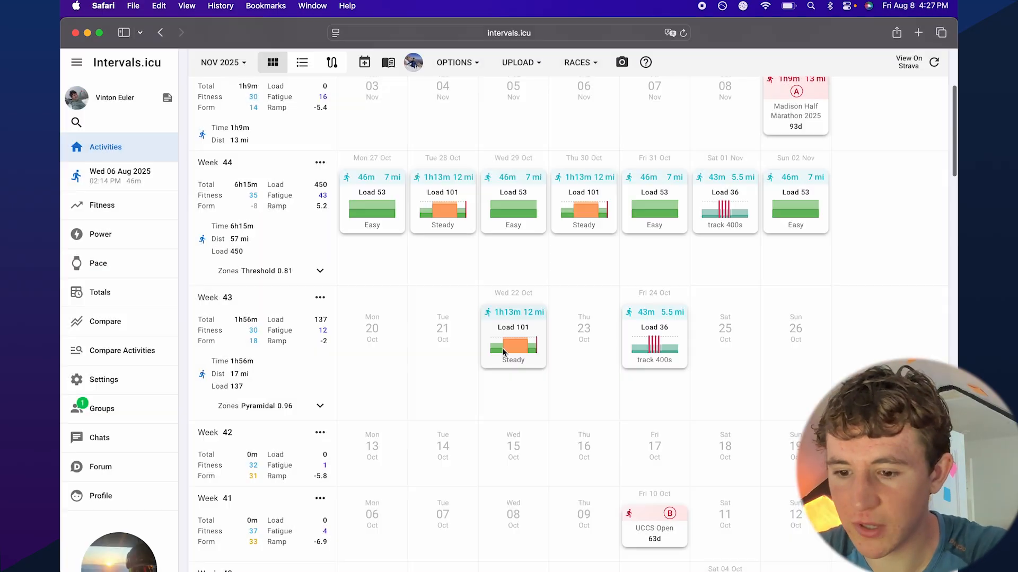
click(445, 343)
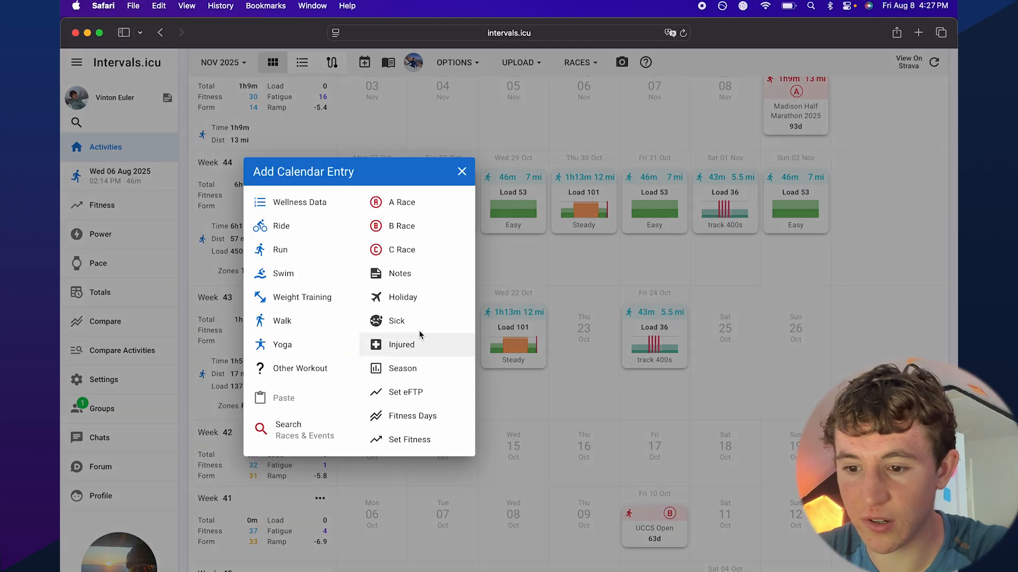
click(295, 259)
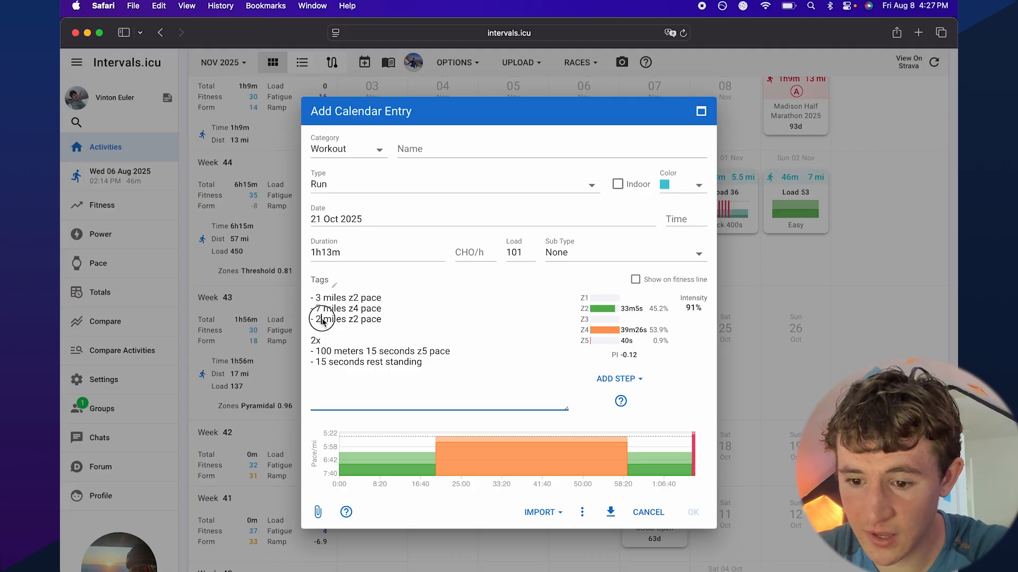
- Change the distance of the z4 pace line in the 21 Oct run to 11 miles
double_click(319, 309)
key(BackSpace)
text(11)
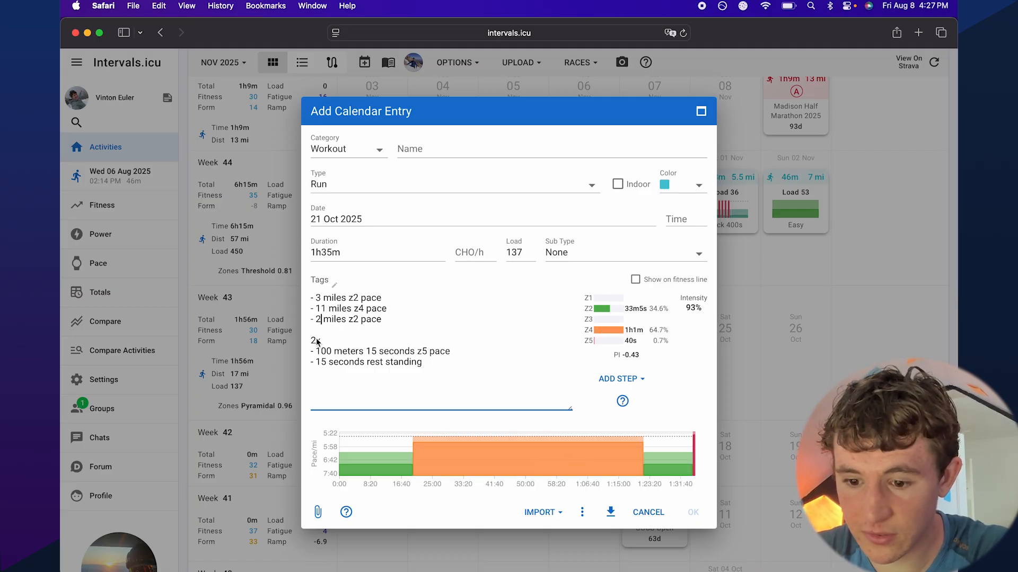
- Delete the 2x repeat block from the description and save the 21 Oct run under the name "f"
drag(427, 371, 306, 326)
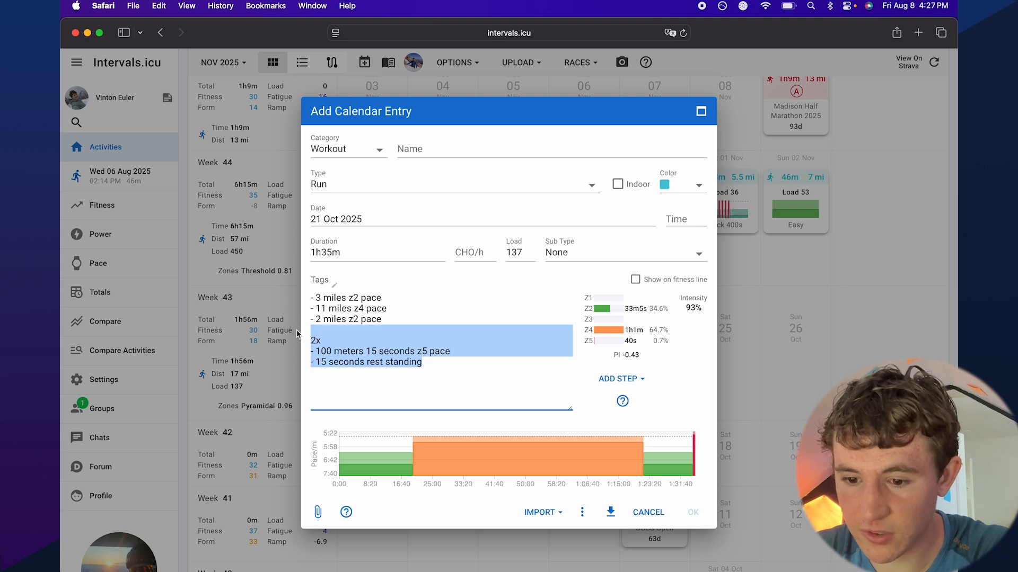
key(BackSpace)
click(691, 506)
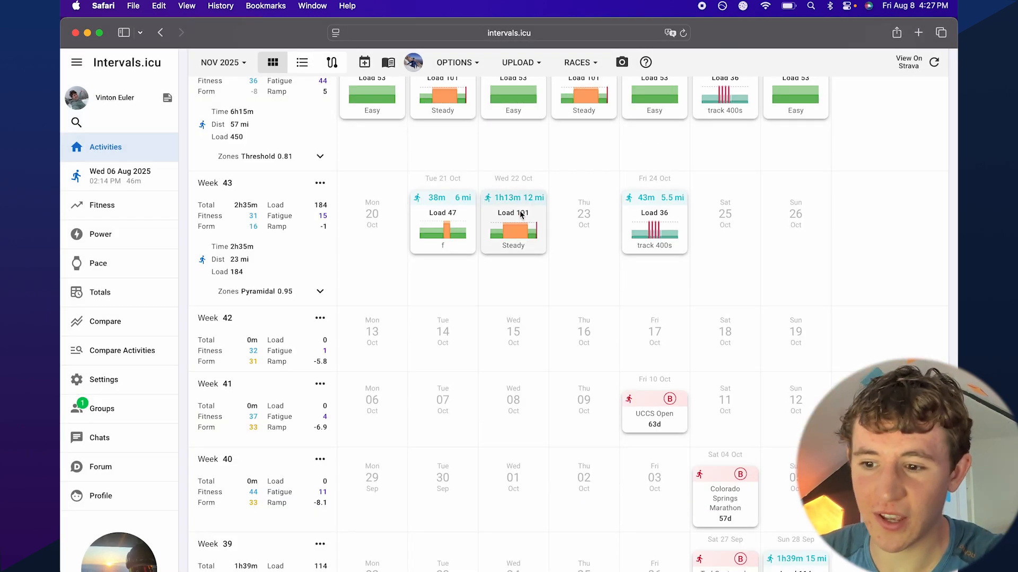
- Delete the three planned week 43 workouts: Steady on 22 Oct, f on 21 Oct and track 400s on 24 Oct
click(521, 214)
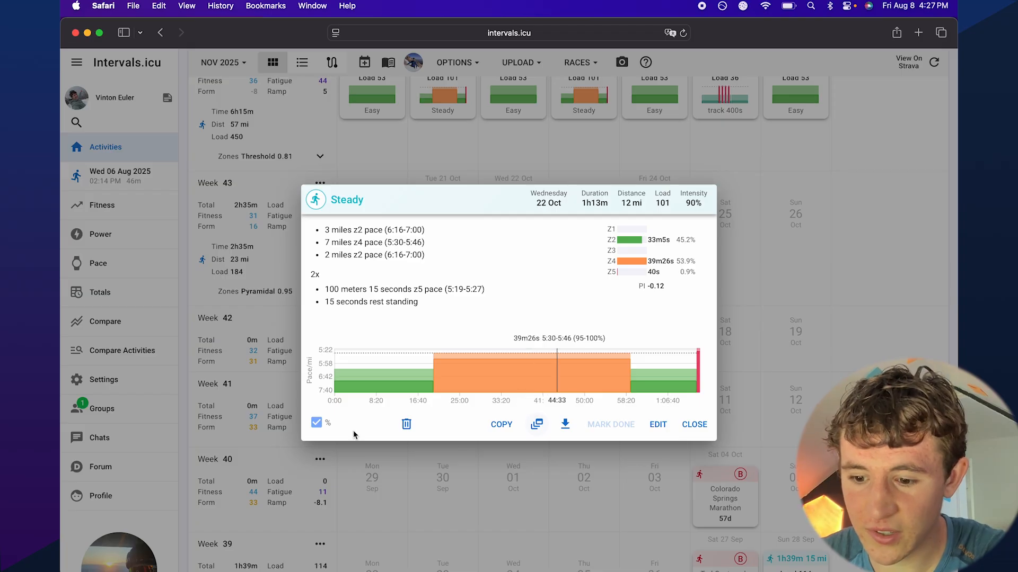
click(406, 424)
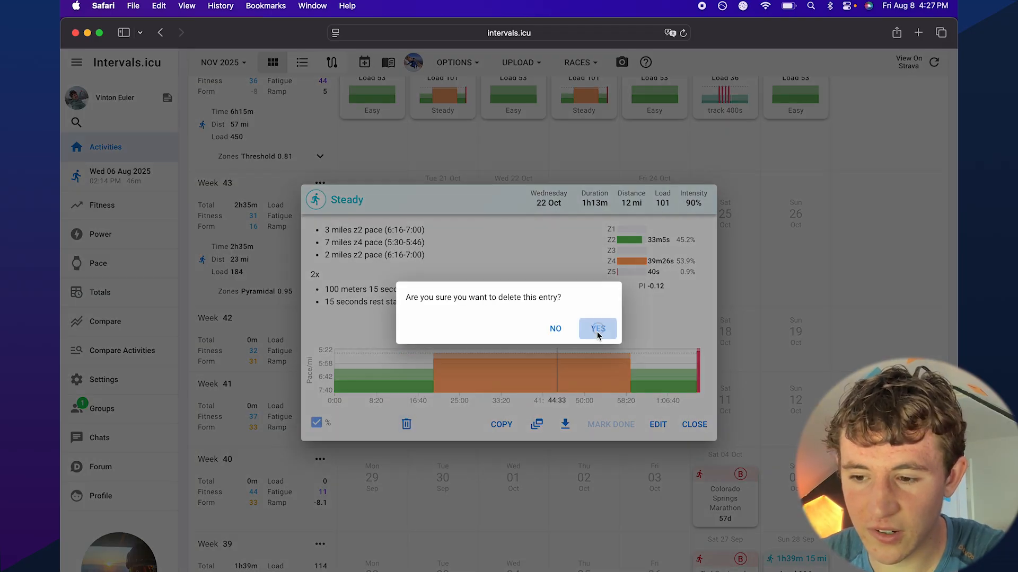
click(598, 329)
scroll(504, 265, up, 3)
click(436, 317)
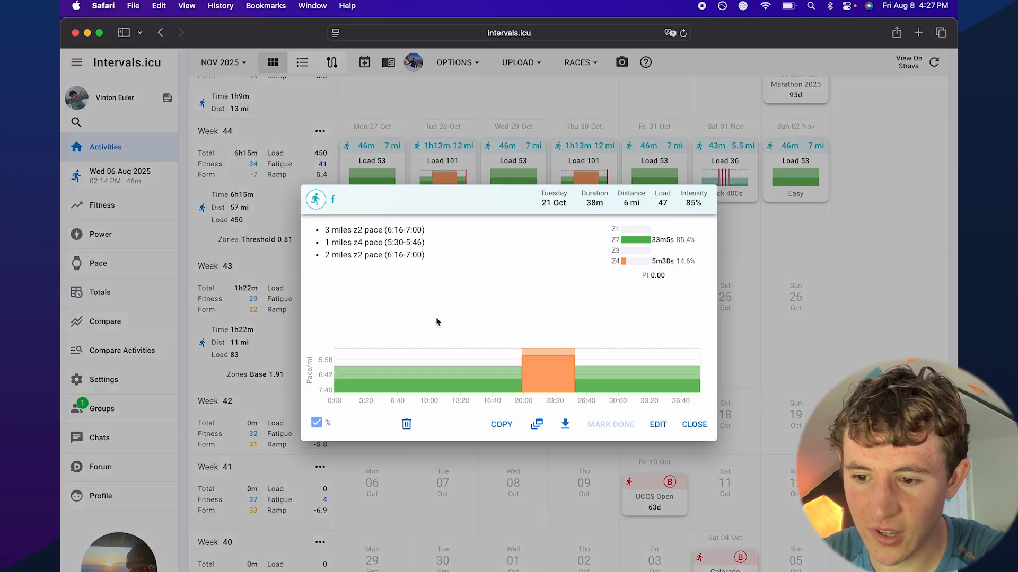
click(407, 424)
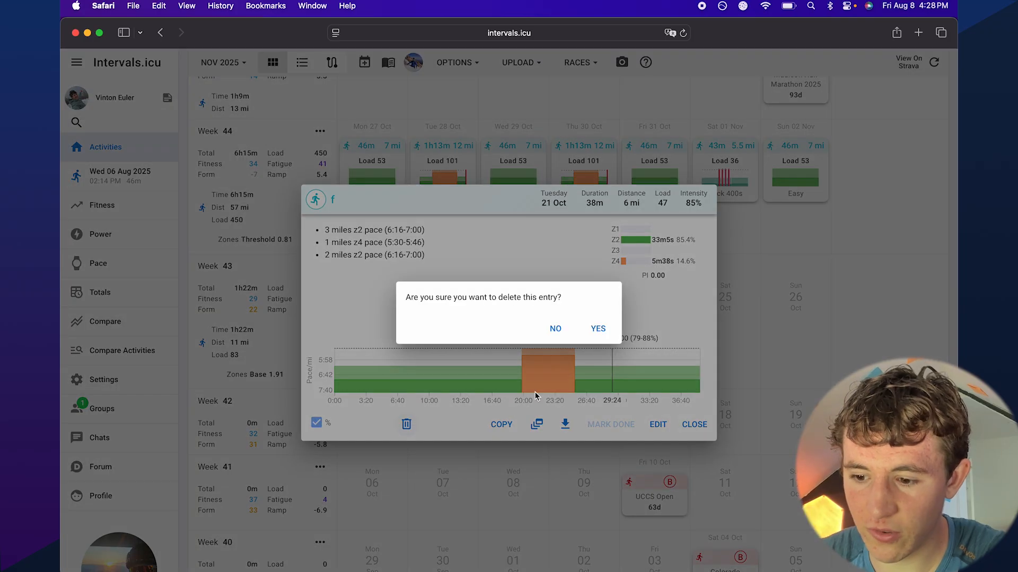
click(593, 329)
click(658, 320)
click(406, 430)
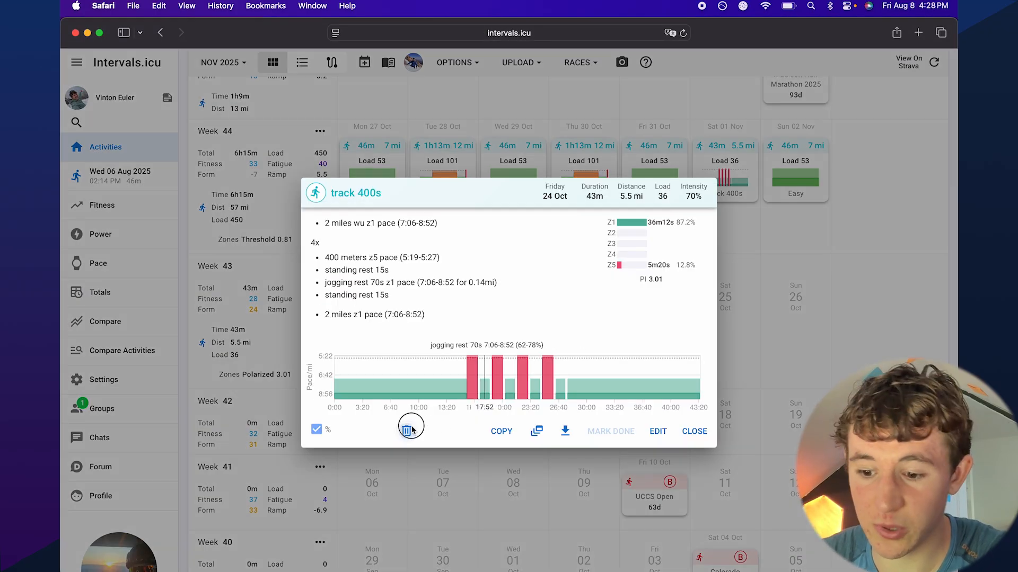
click(594, 329)
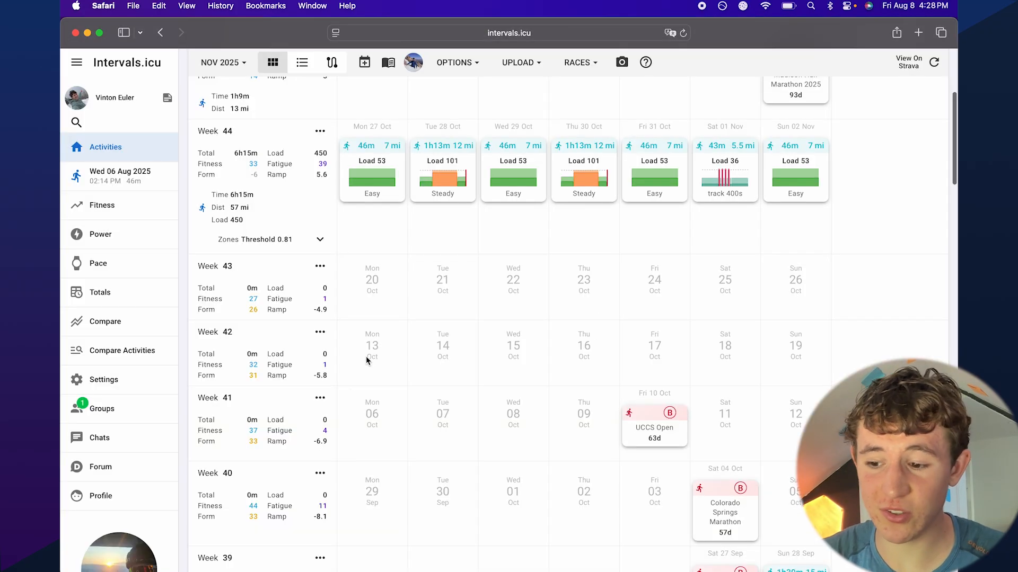
scroll(450, 335, up, 5)
scroll(541, 412, down, 12)
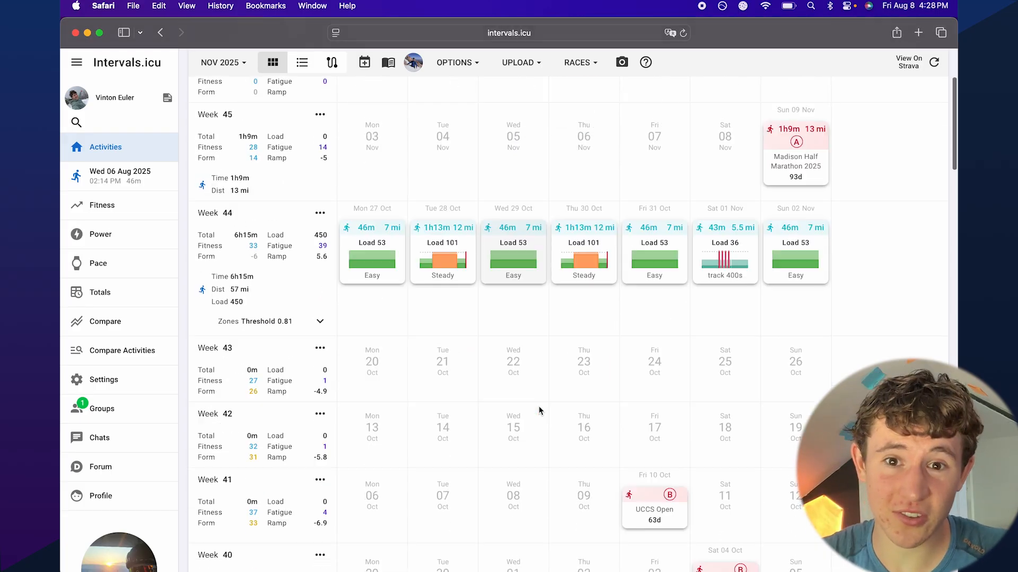
scroll(539, 412, down, 10)
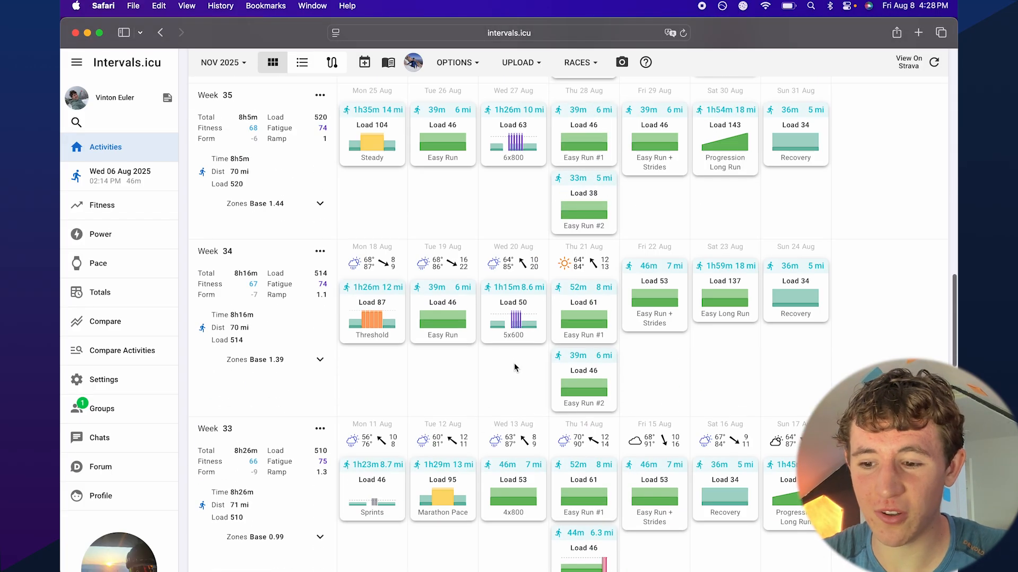
scroll(510, 319, down, 8)
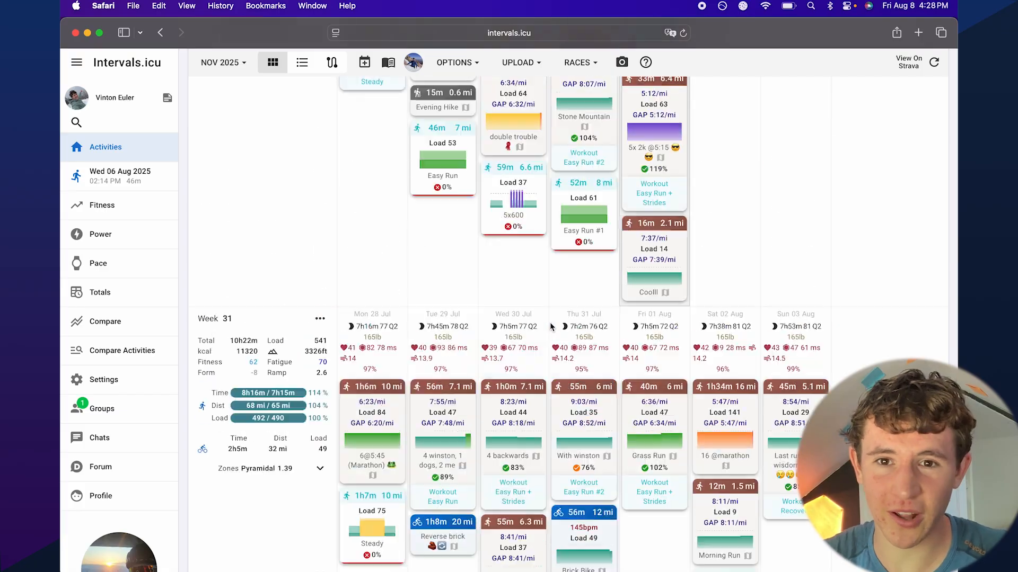
scroll(552, 326, up, 20)
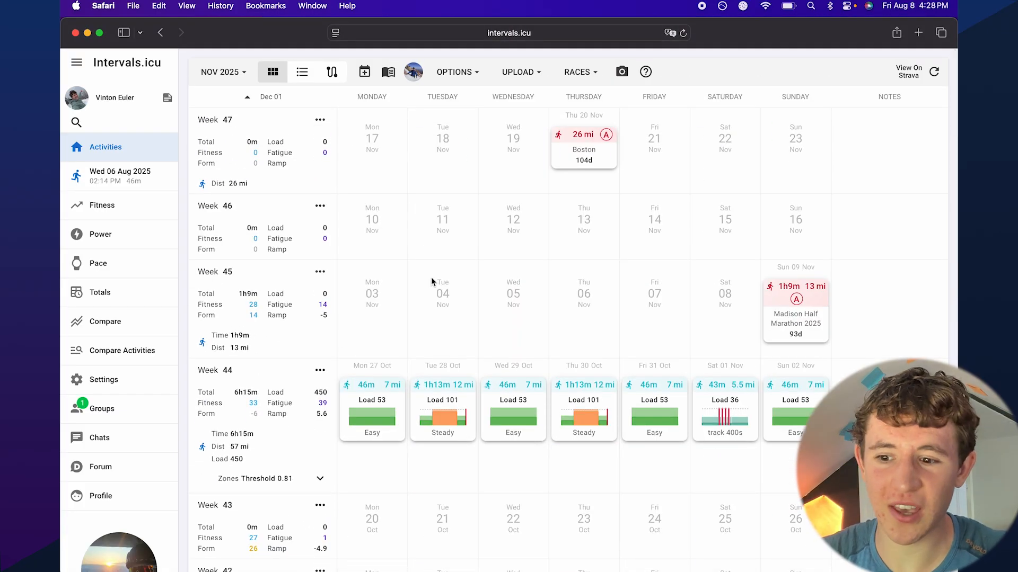
- Add a Notes entry named "injured" to the calendar on 4 Nov 2025
right_click(432, 281)
key(Escape)
click(441, 290)
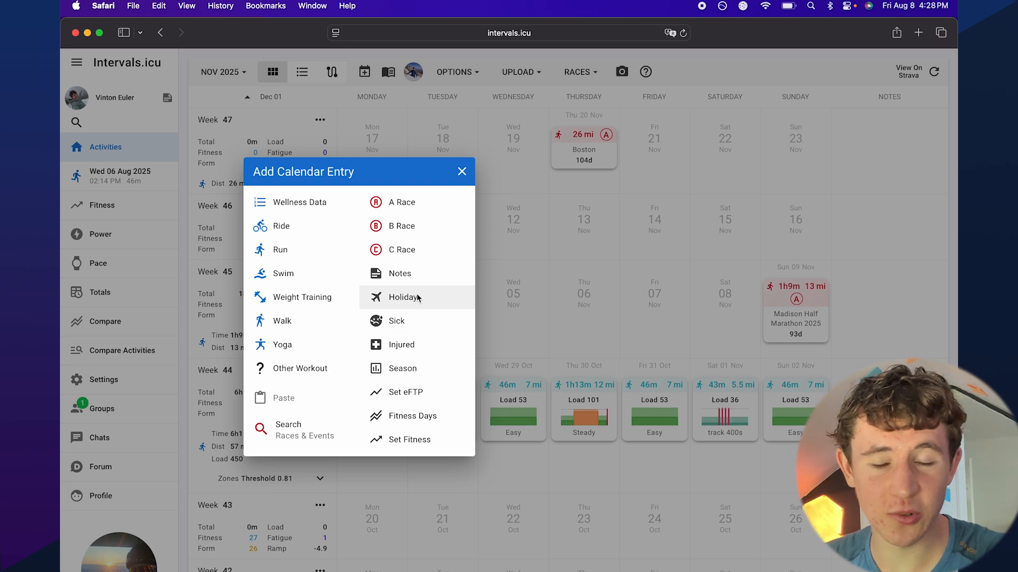
click(421, 273)
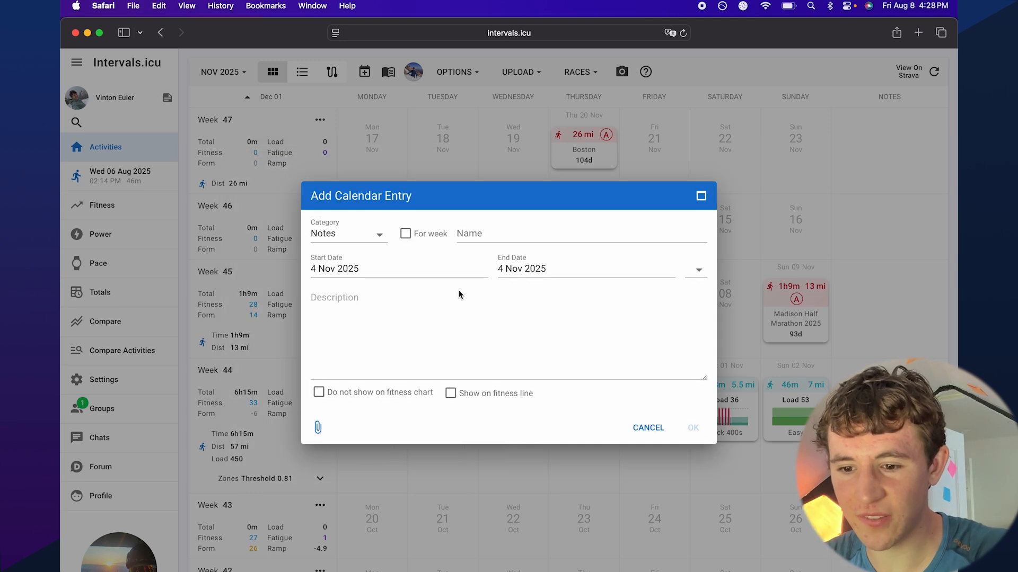
click(468, 239)
text(injured)
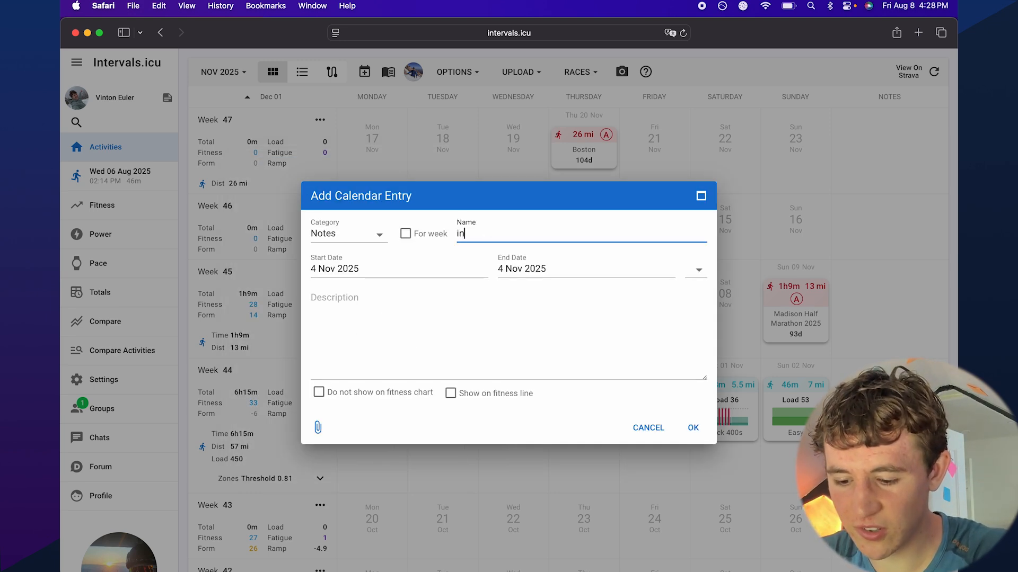
click(694, 429)
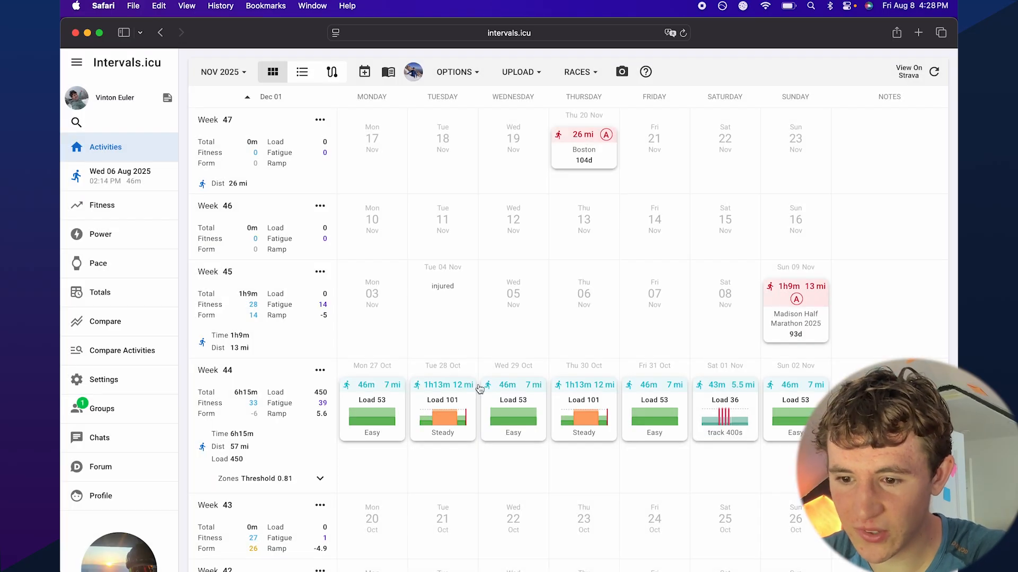
scroll(478, 321, down, 5)
scroll(478, 324, up, 3)
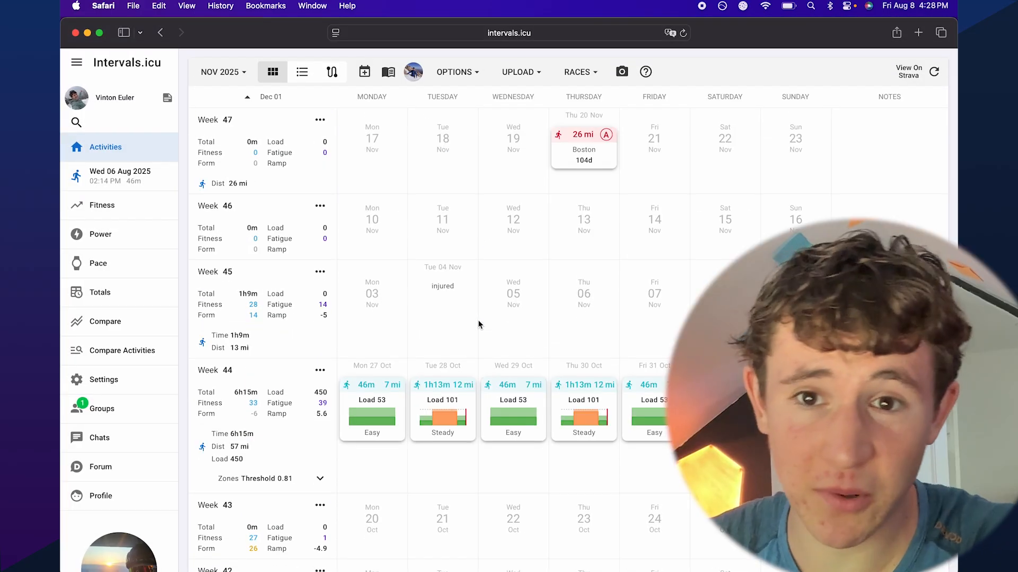